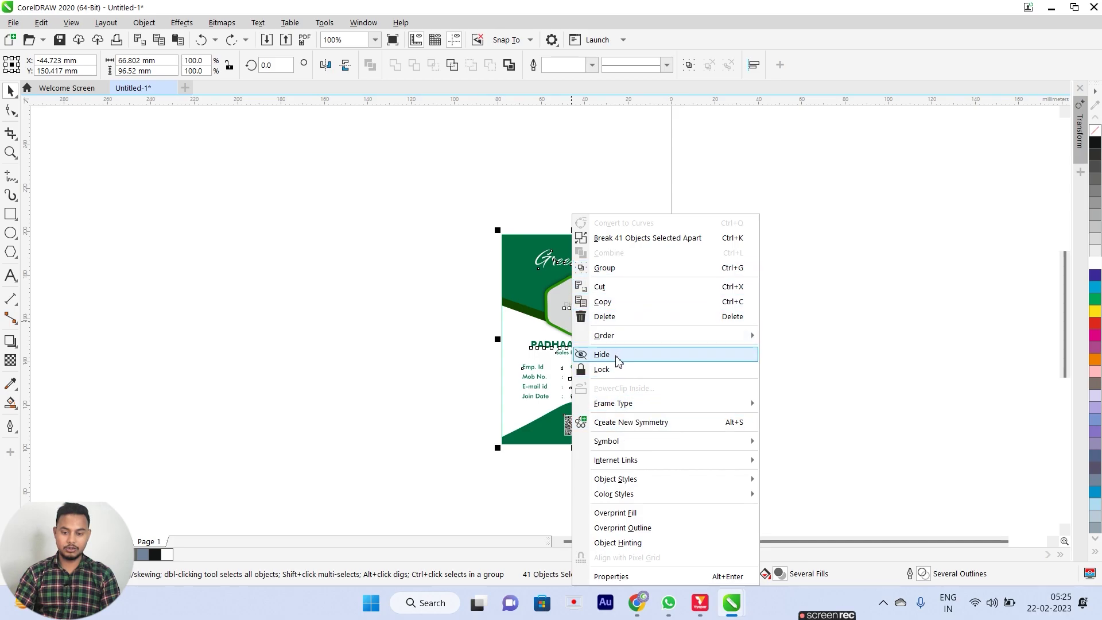
Lock all 41 reference card objects, confirm a piece is locked, and deselect them.
click(618, 371)
click(515, 312)
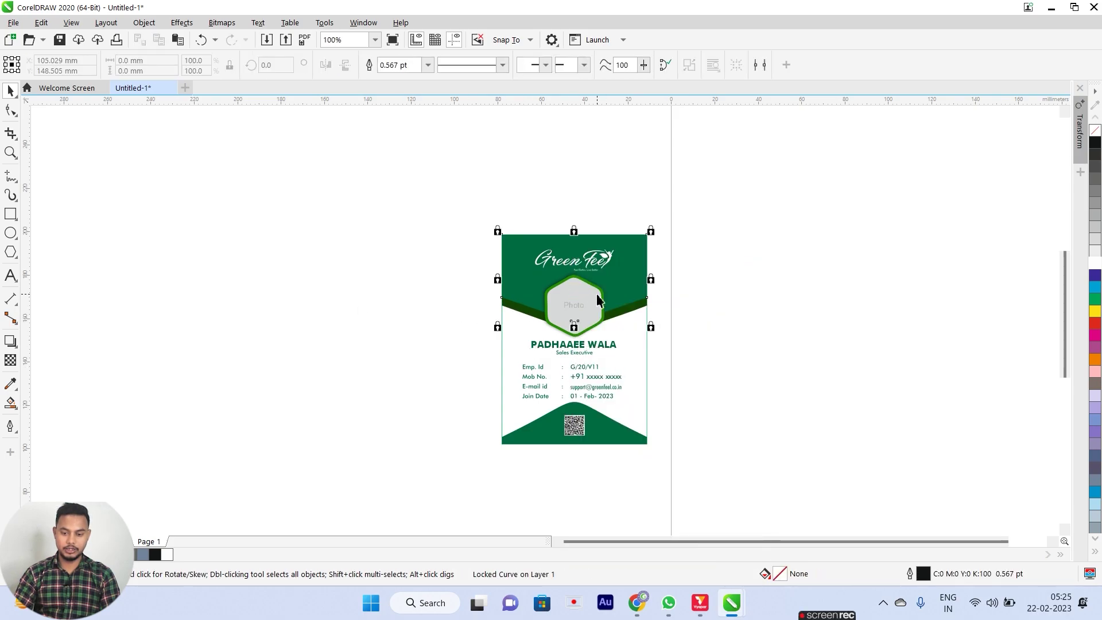
key(Escape)
Draw a rectangle covering the reference card and move it off to the right.
key(F4)
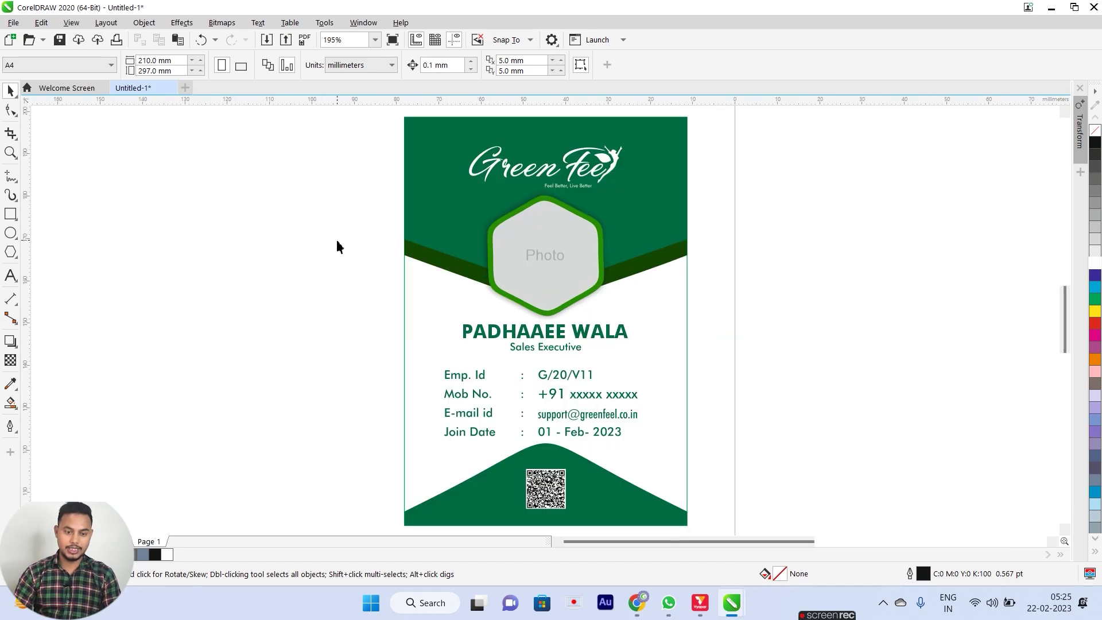
click(10, 214)
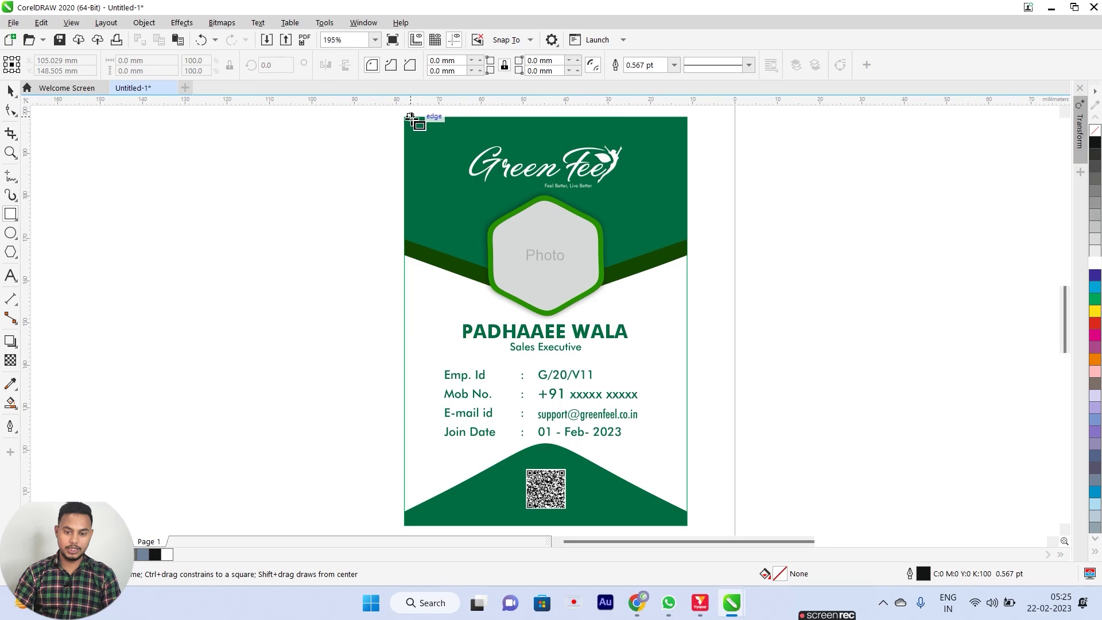
drag(405, 117, 688, 525)
key(space)
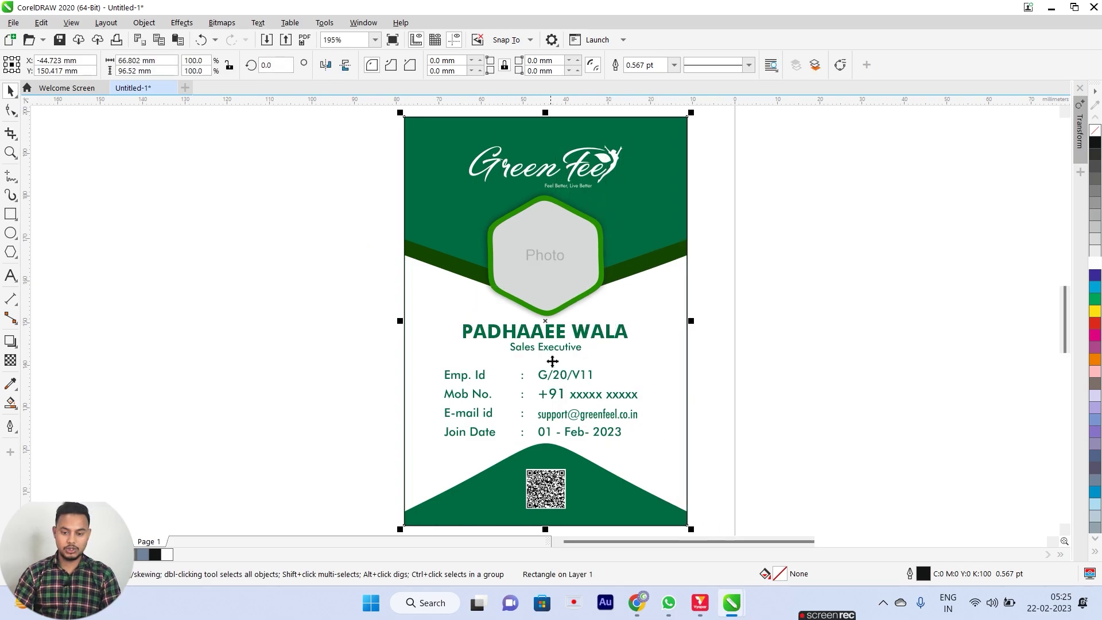
scroll(564, 346, down, 3)
drag(565, 346, 799, 338)
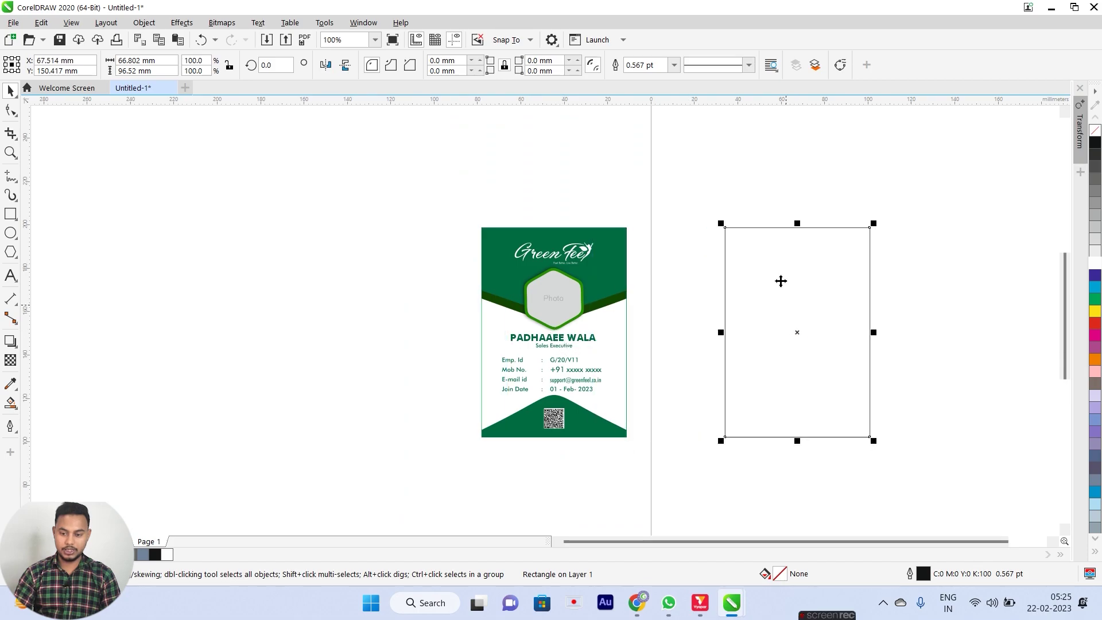
click(773, 277)
click(774, 281)
click(345, 185)
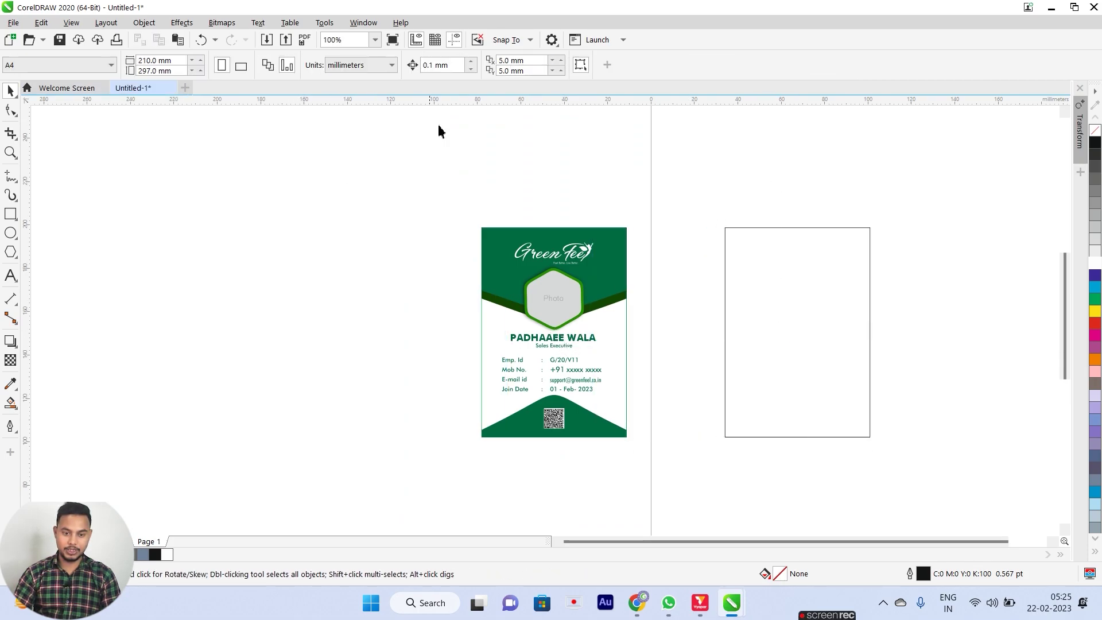
Switch measurement units to inches and check the rectangle's size, briefly trying 2 × 3 in.
click(365, 65)
click(362, 76)
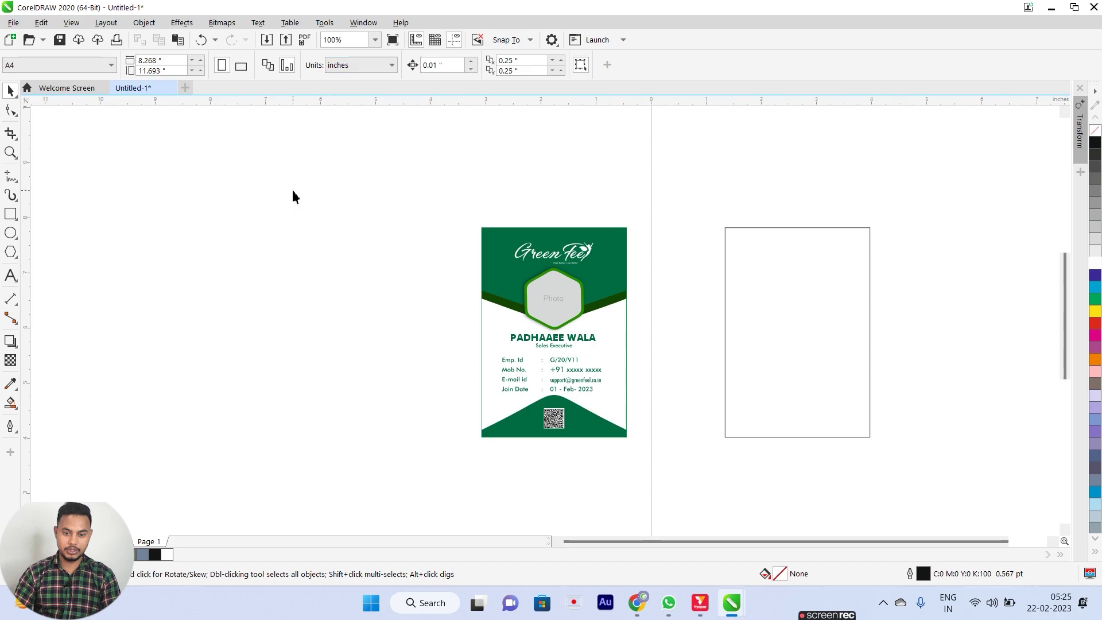
click(830, 275)
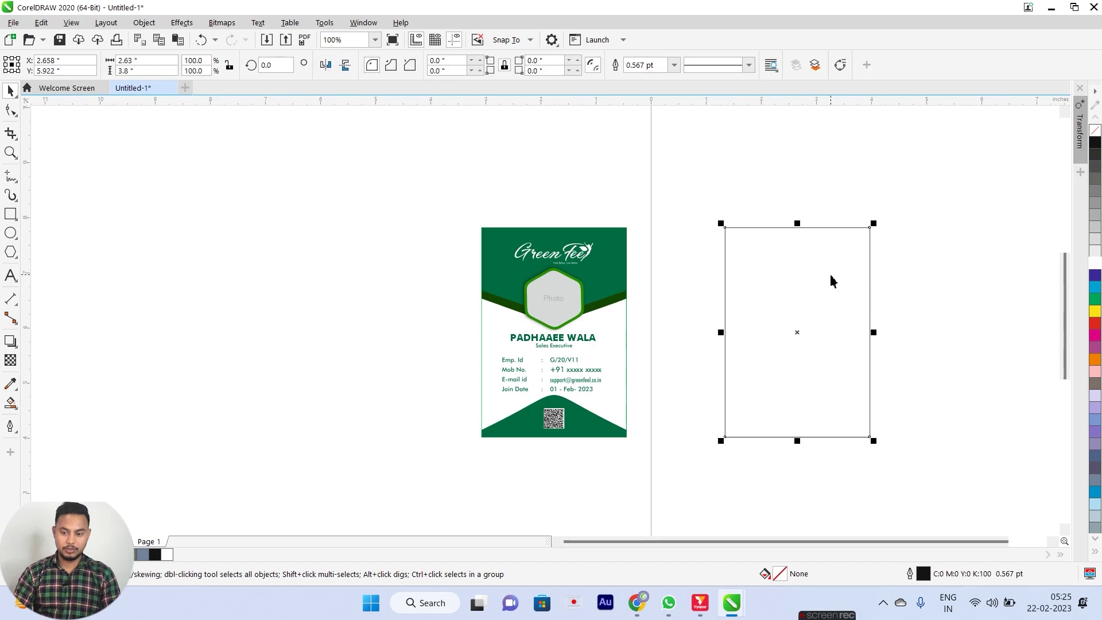
click(140, 60)
text(2)
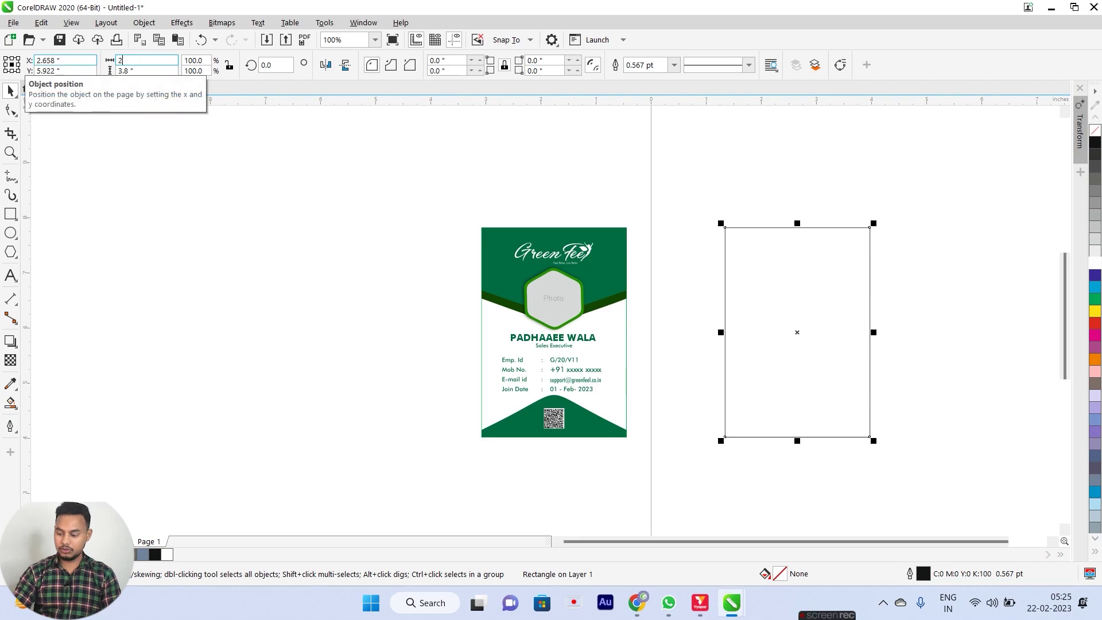
key(Tab)
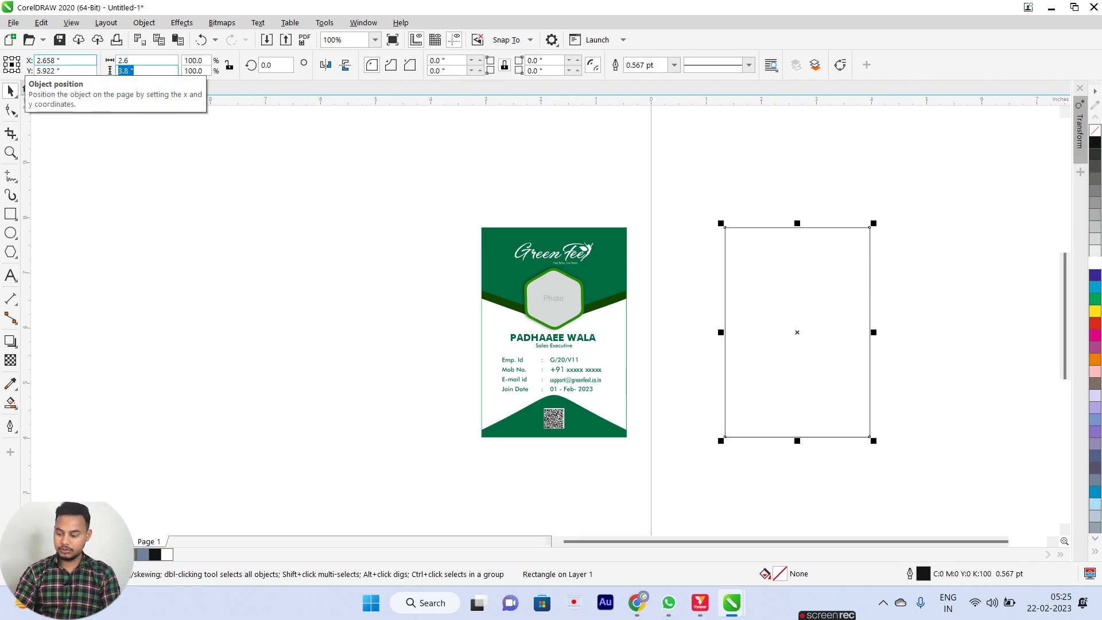
text(3)
key(Return)
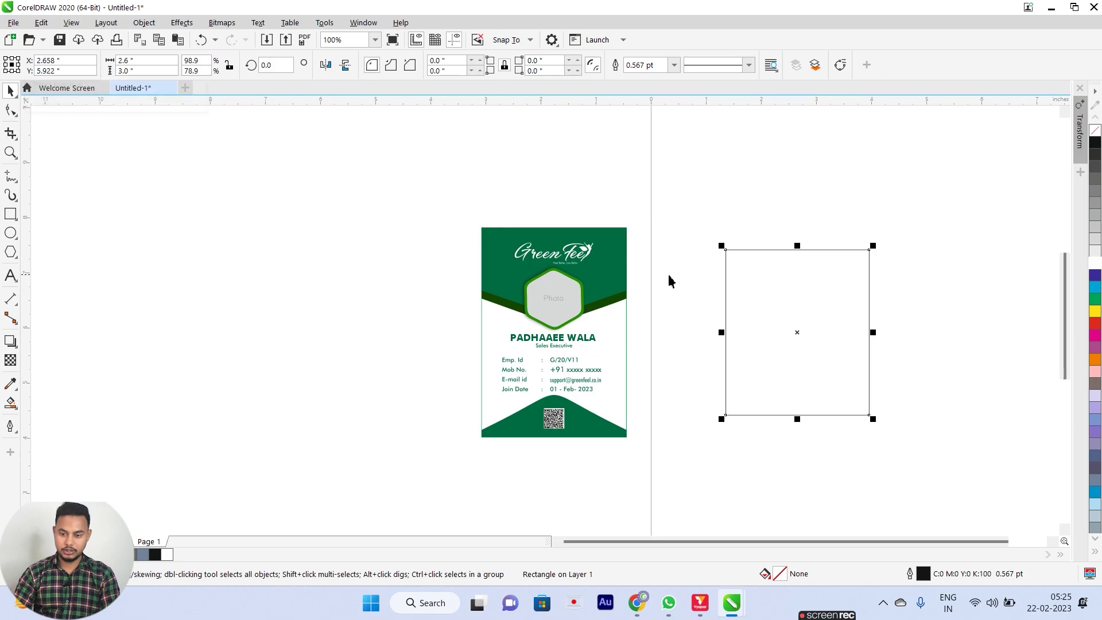
click(854, 182)
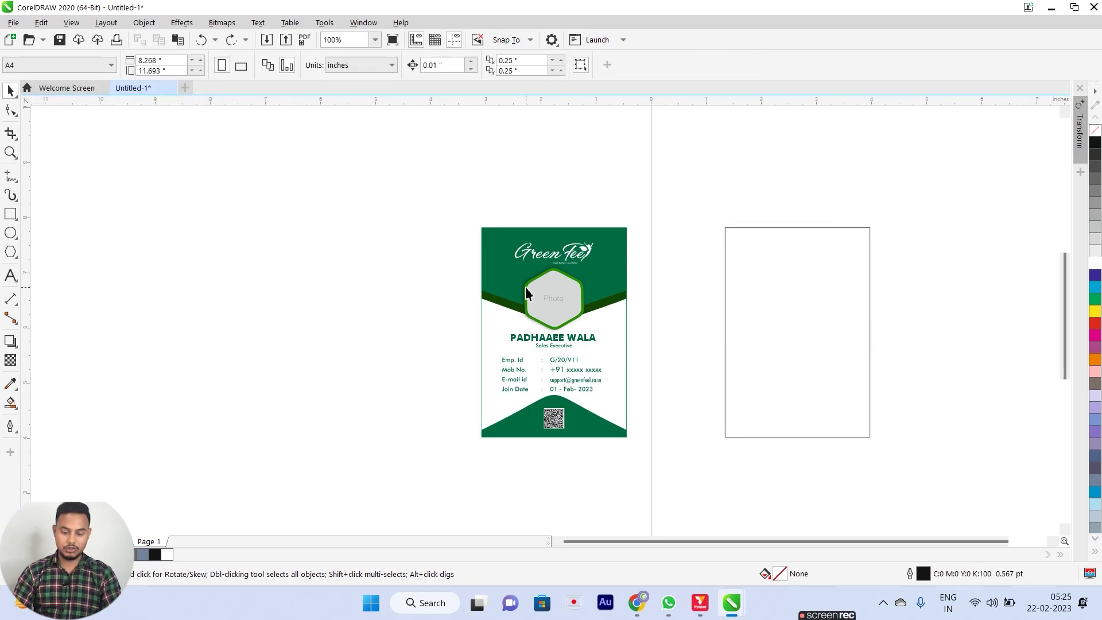
key(F4)
click(693, 258)
click(985, 194)
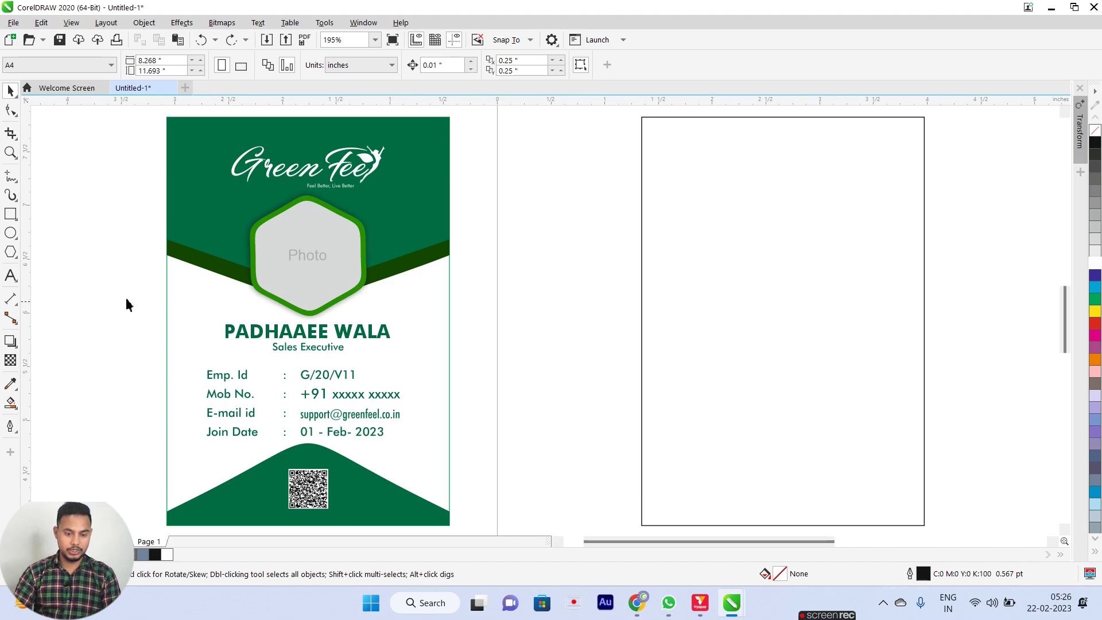
click(11, 276)
click(604, 251)
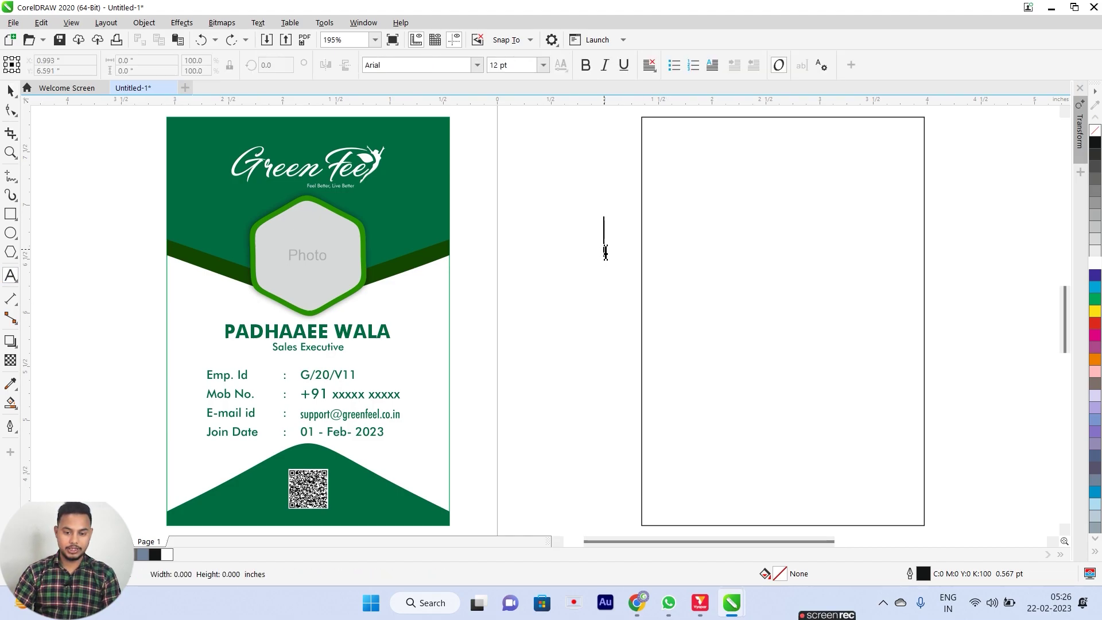
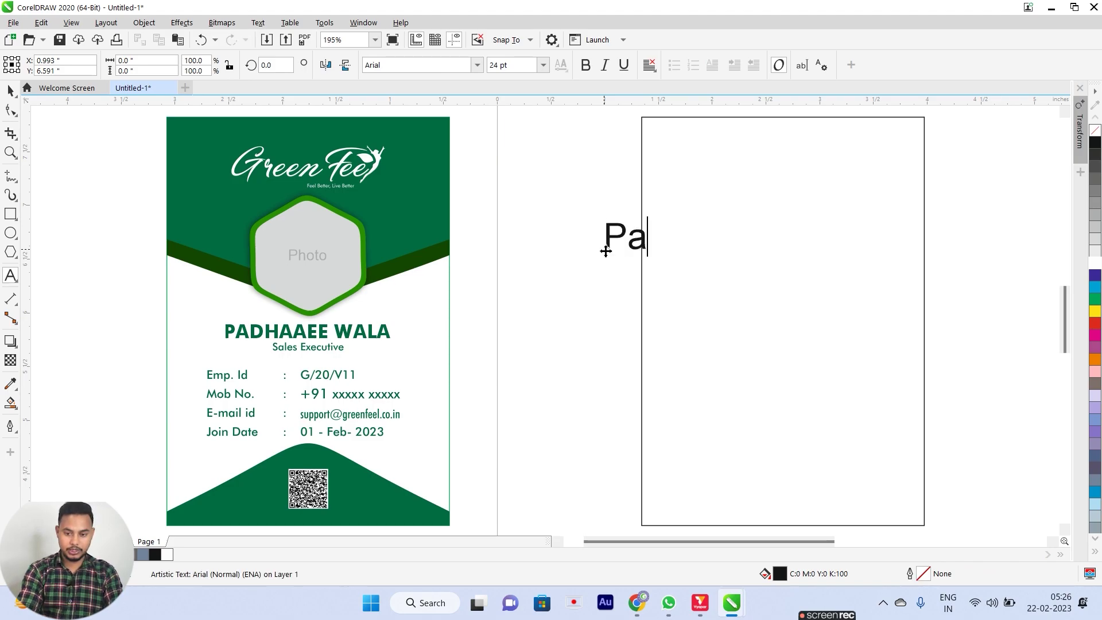
key(BackSpace)
key(BackSpace)
key(BackSpace)
key(BackSpace)
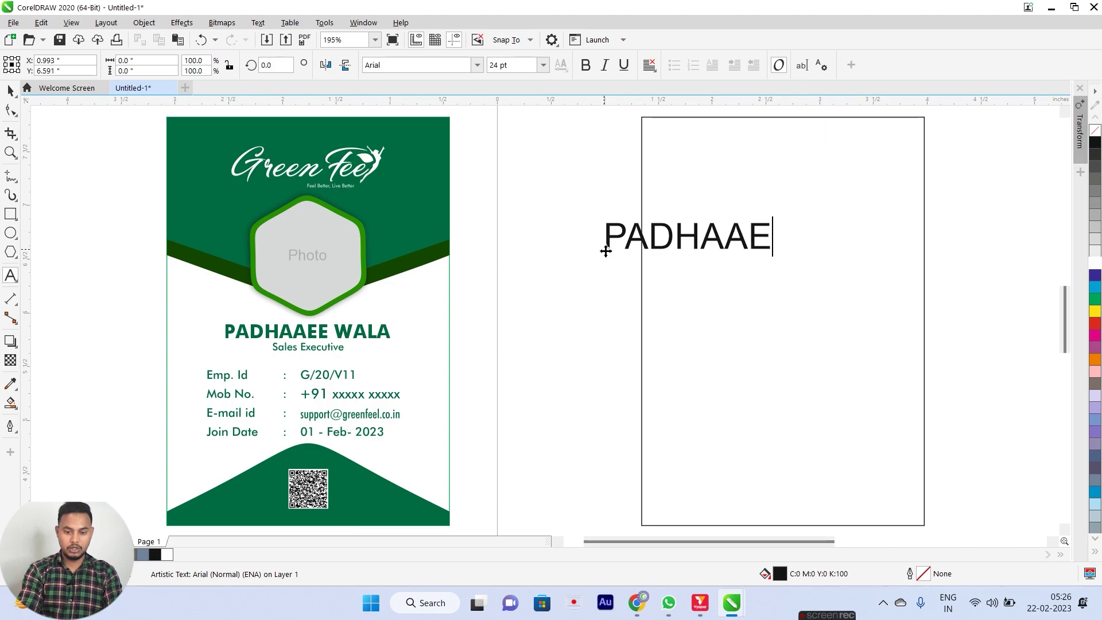
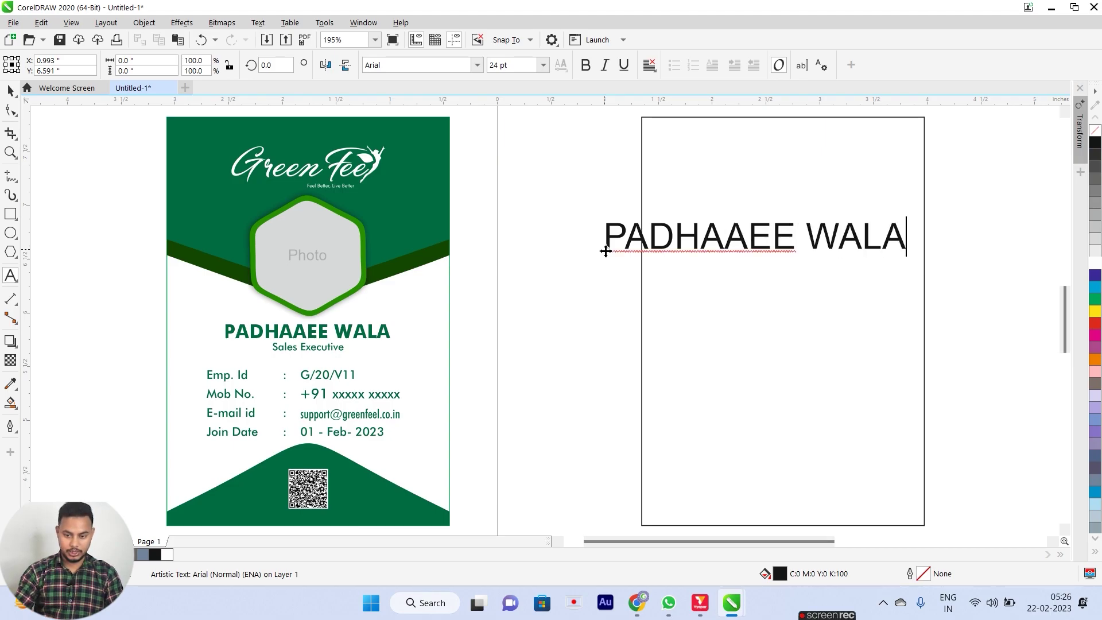
key(ctrl+space)
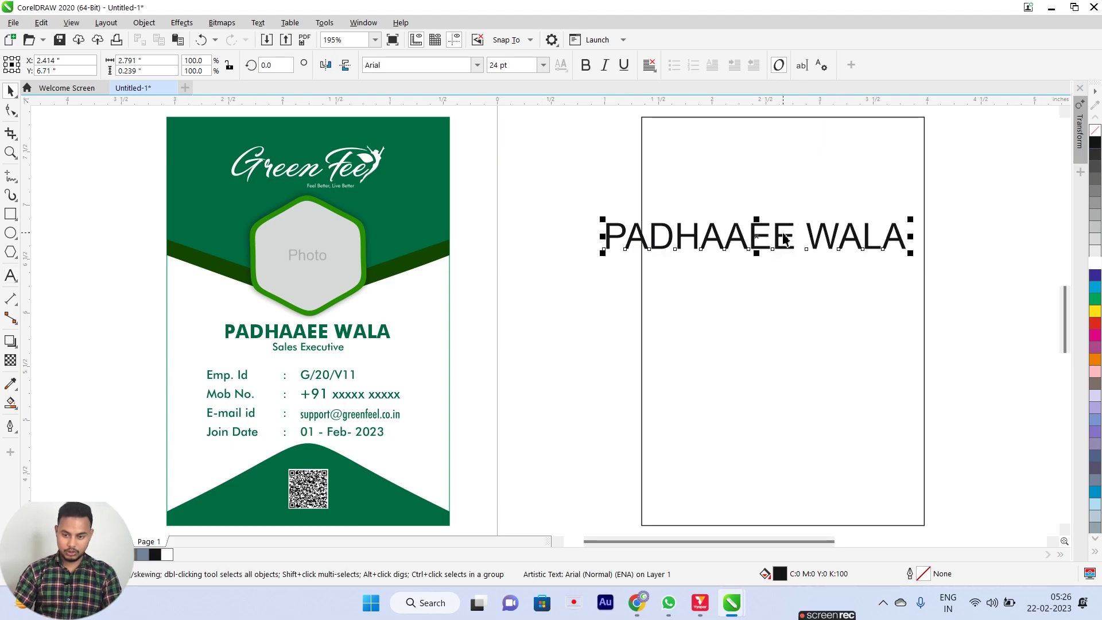
Drop a copy of the name below it and retype it as 'Sales Executive'.
drag(784, 238, 782, 274)
right_click(782, 274)
double_click(781, 271)
key(ctrl+a)
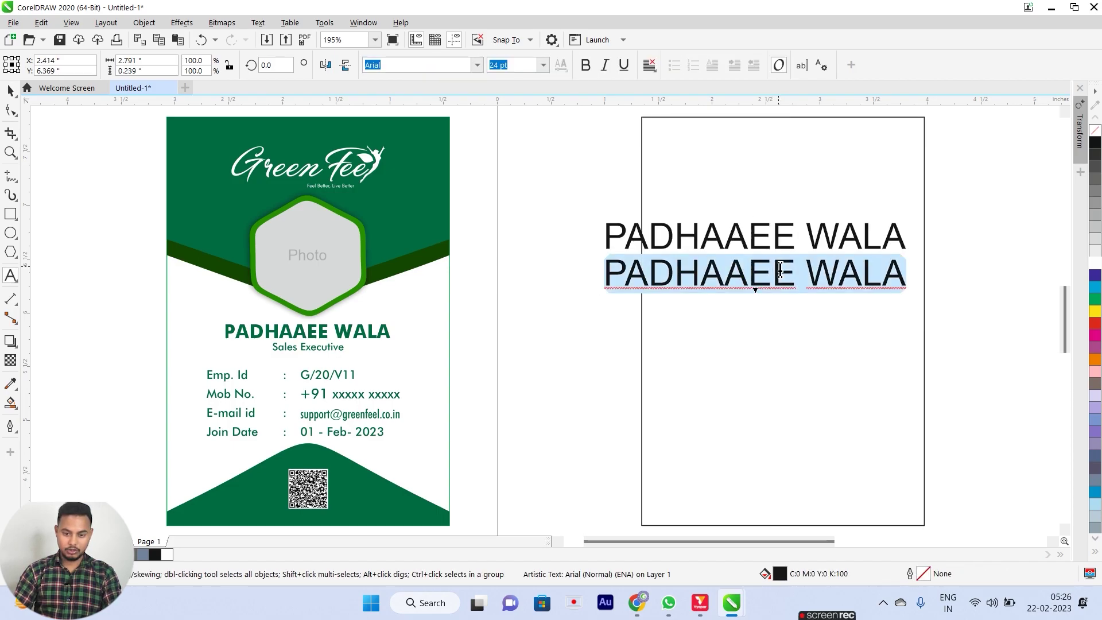
text(sAL)
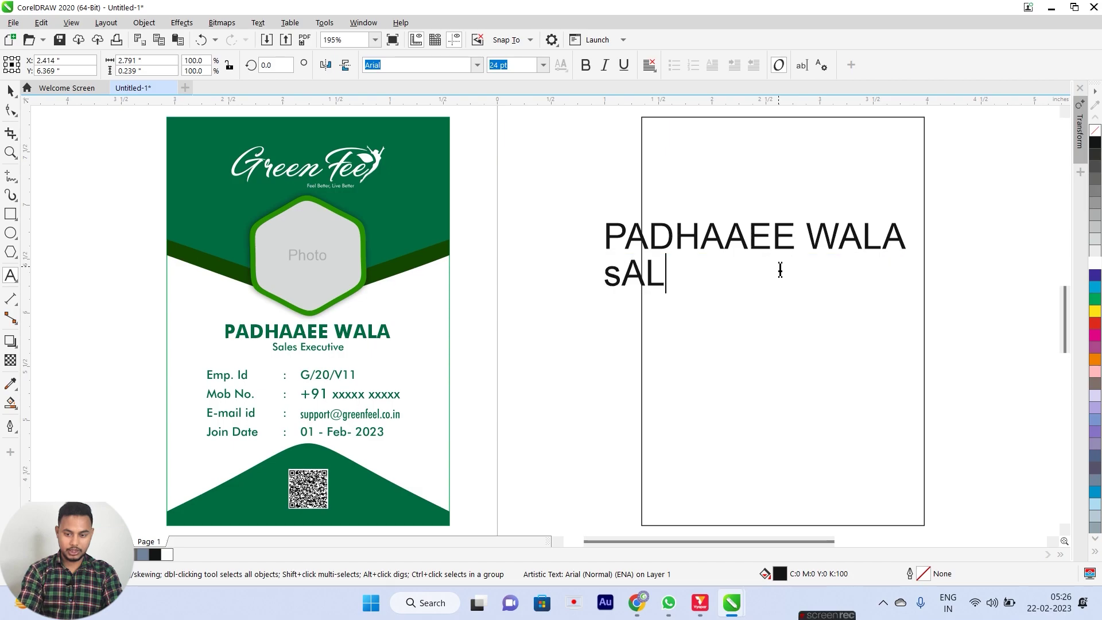
key(BackSpace)
key(BackSpace)
key(BackSpace)
text(Sale)
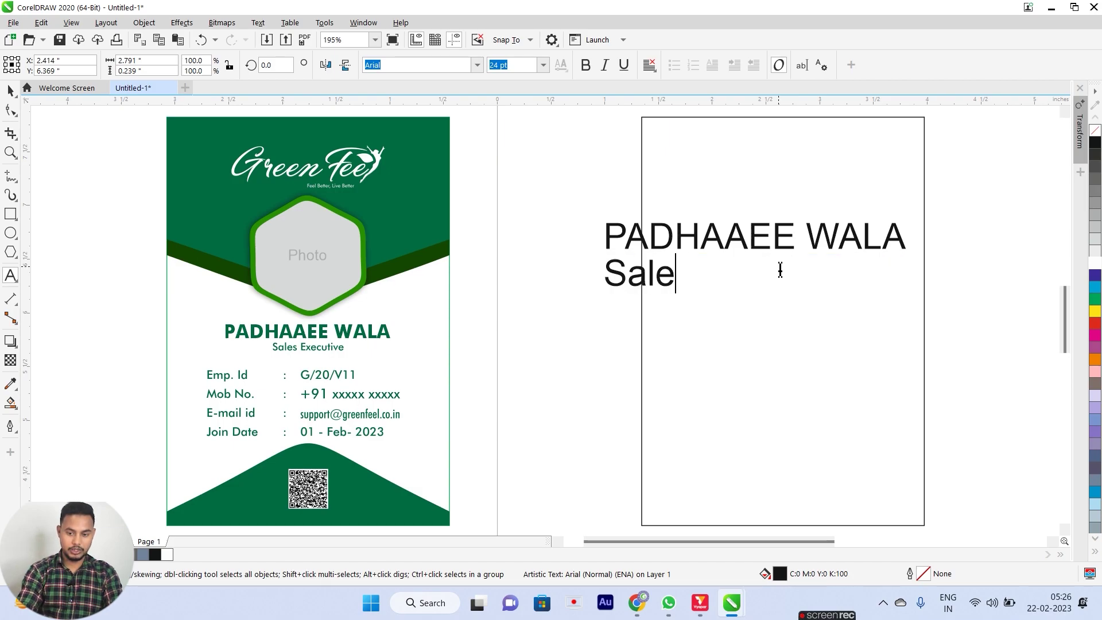
text(s Ex)
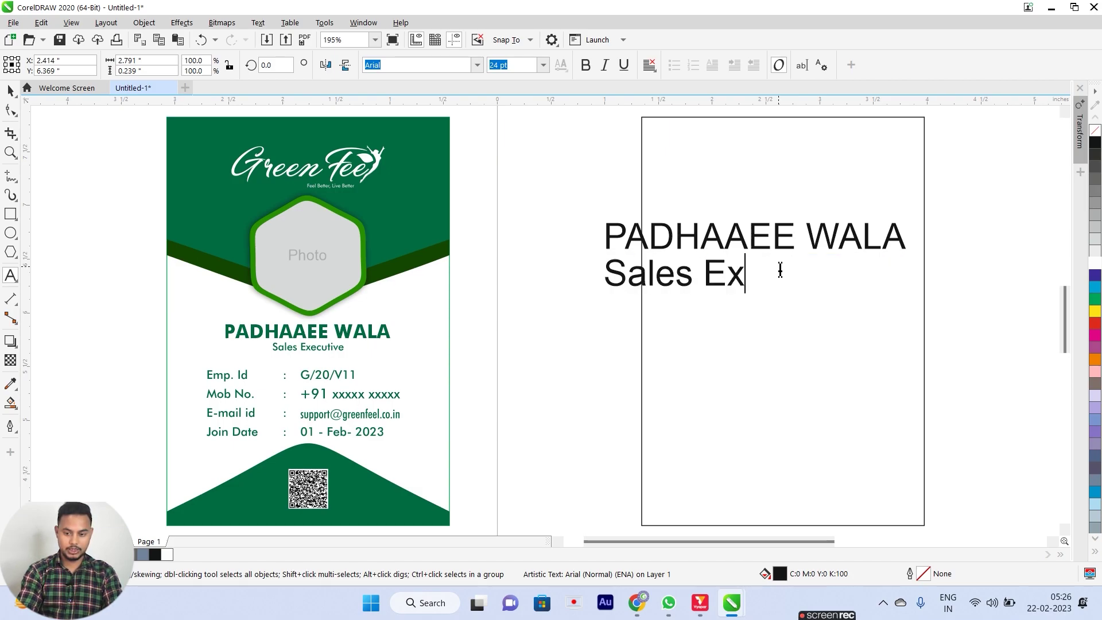
text(ecutive)
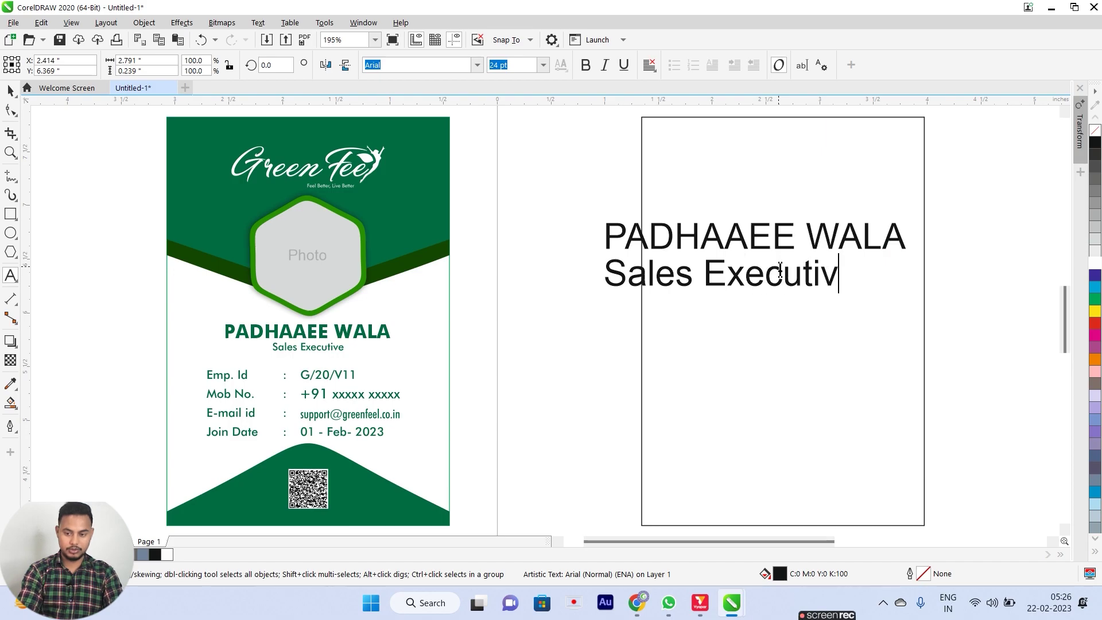
key(ctrl+space)
Shrink the Sales Executive text and centre it under the name.
drag(864, 295, 811, 284)
shift+click(779, 234)
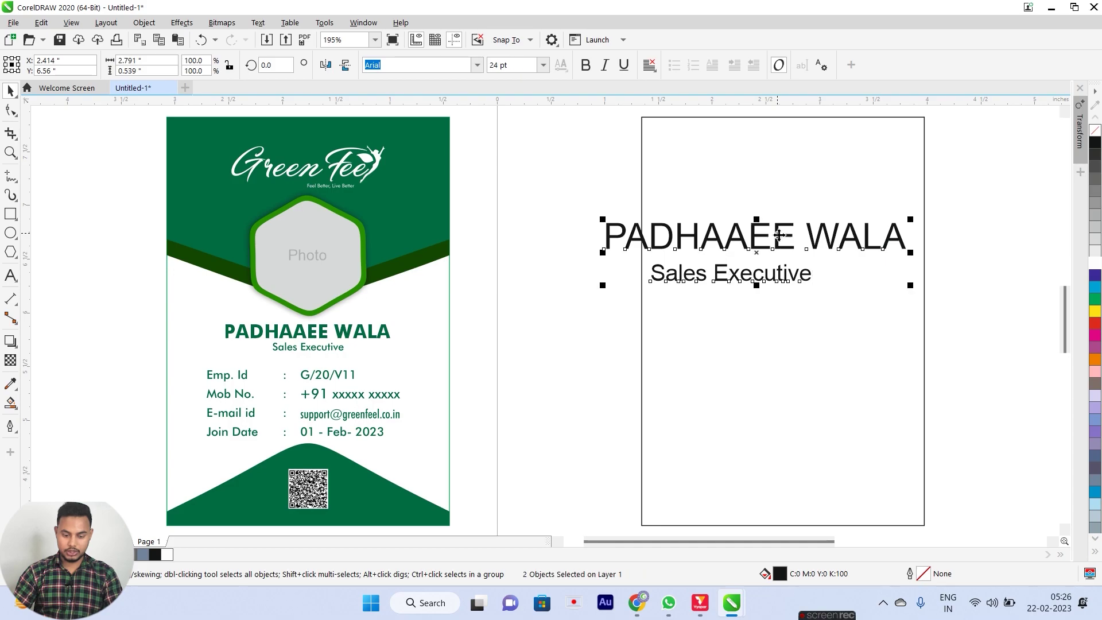
key(c)
click(568, 225)
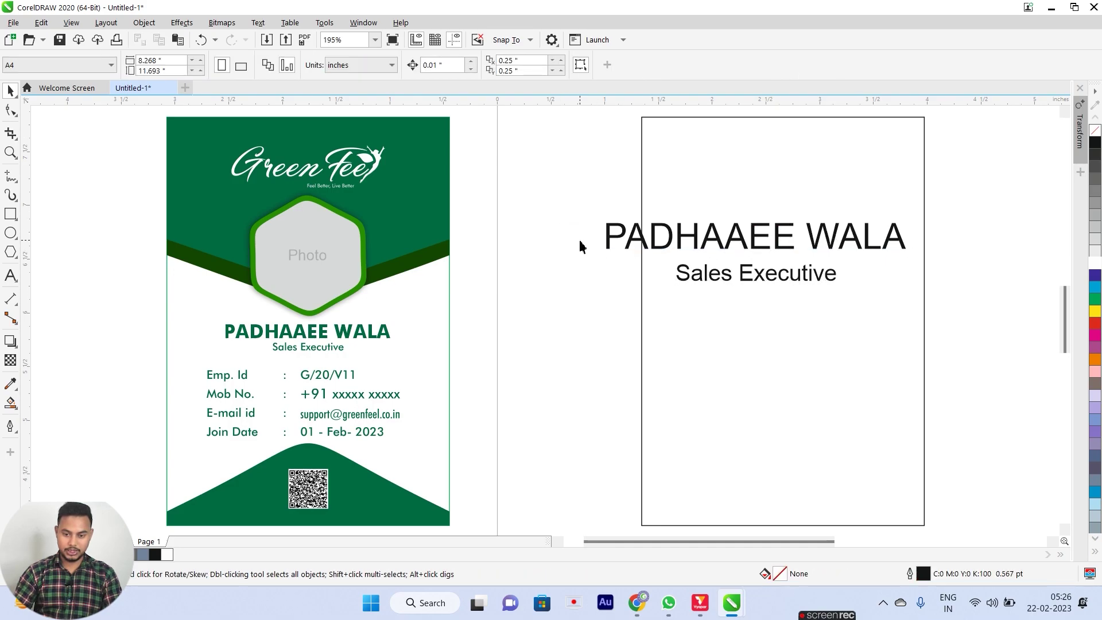
drag(917, 304, 916, 304)
Copy the job title down-left at about 11 pt and retype it as Emp. id, Mob No., E-Mail, Join Date.
click(566, 315)
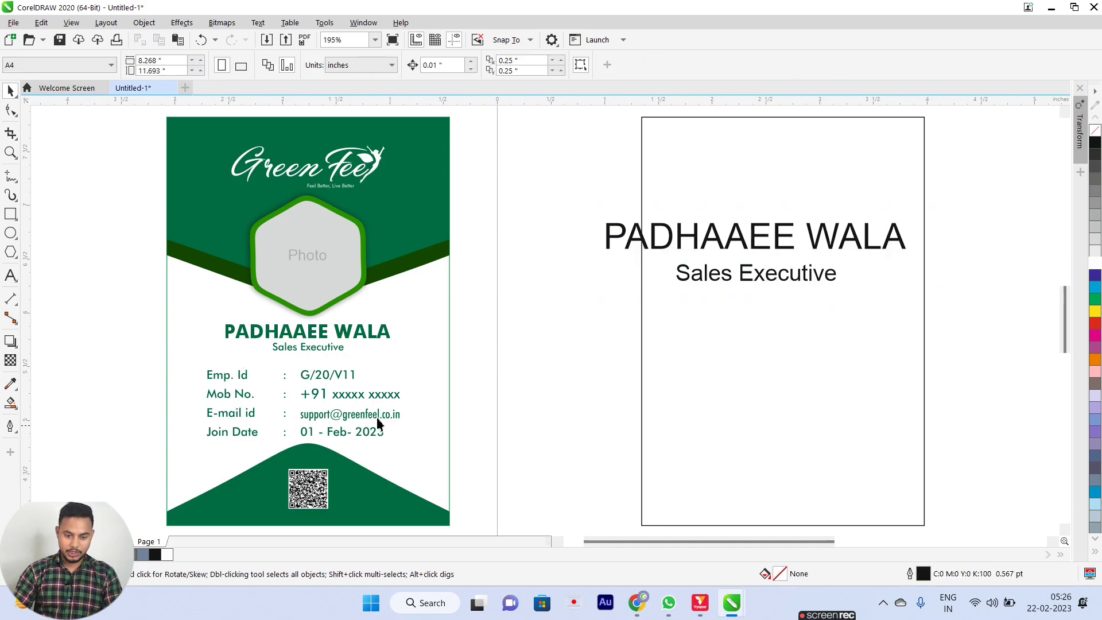
drag(742, 272, 625, 329)
right_click(625, 329)
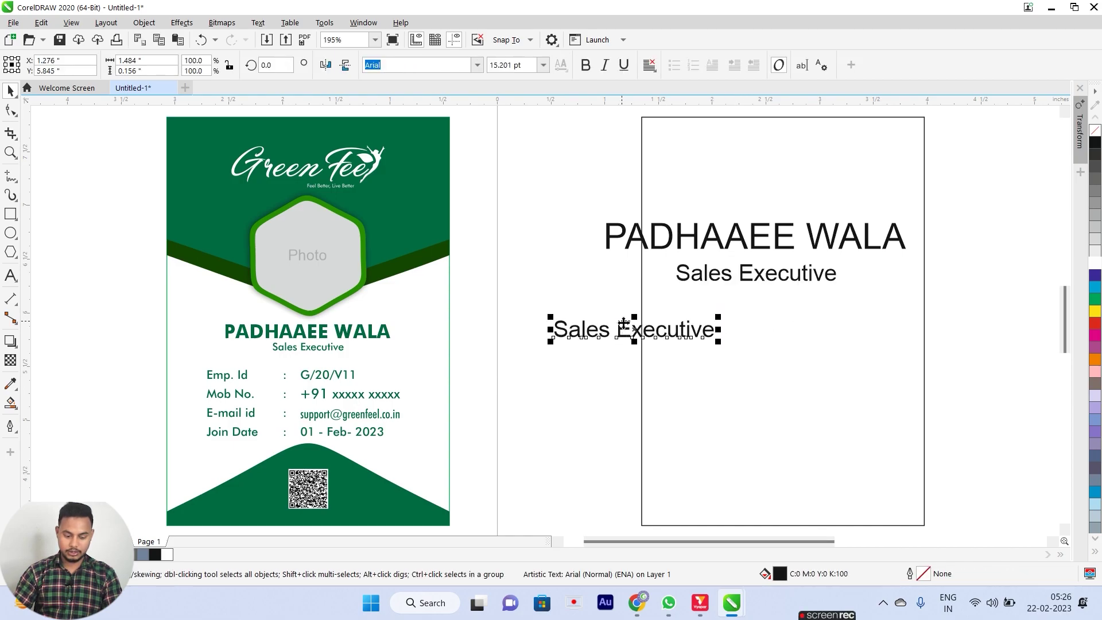
drag(718, 345, 679, 340)
double_click(614, 332)
key(ctrl+a)
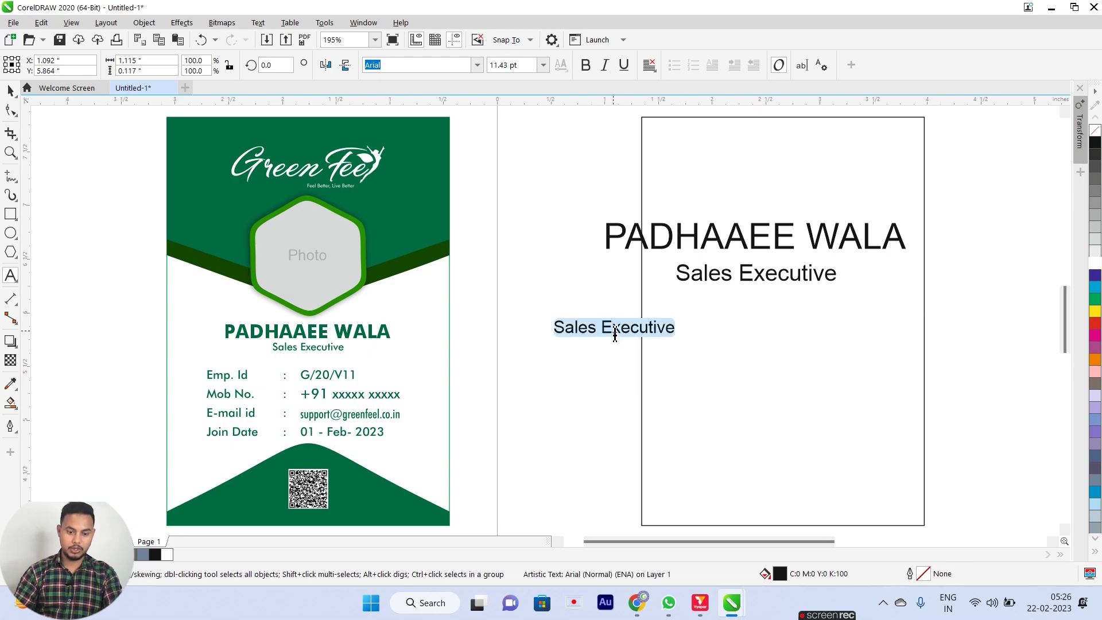
text(Emp. )
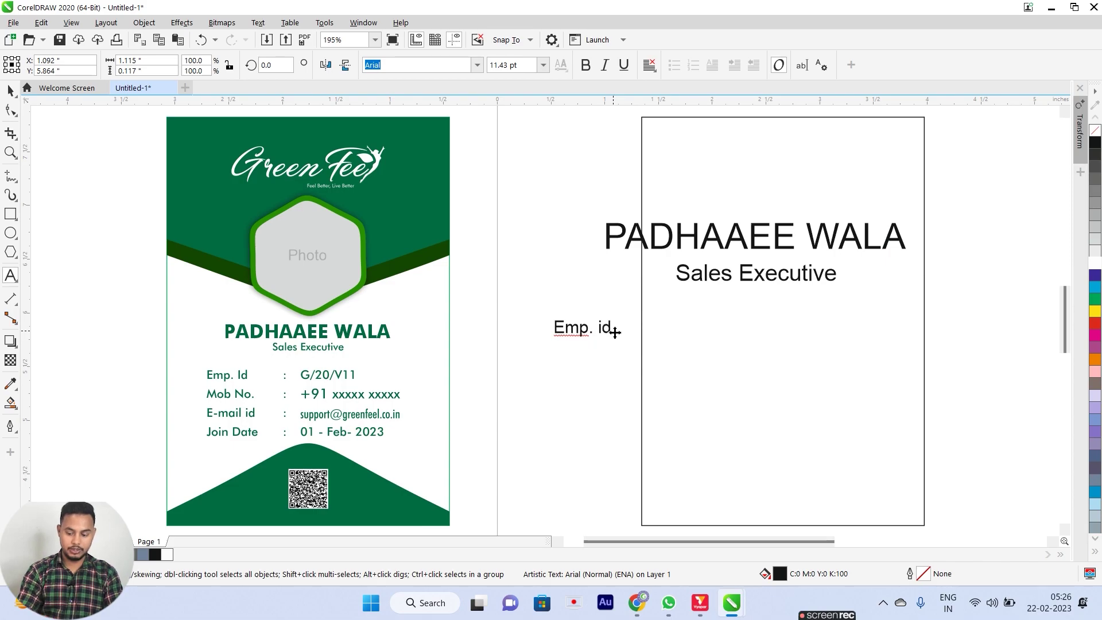
text(id)
key(Return)
text(Mob No. )
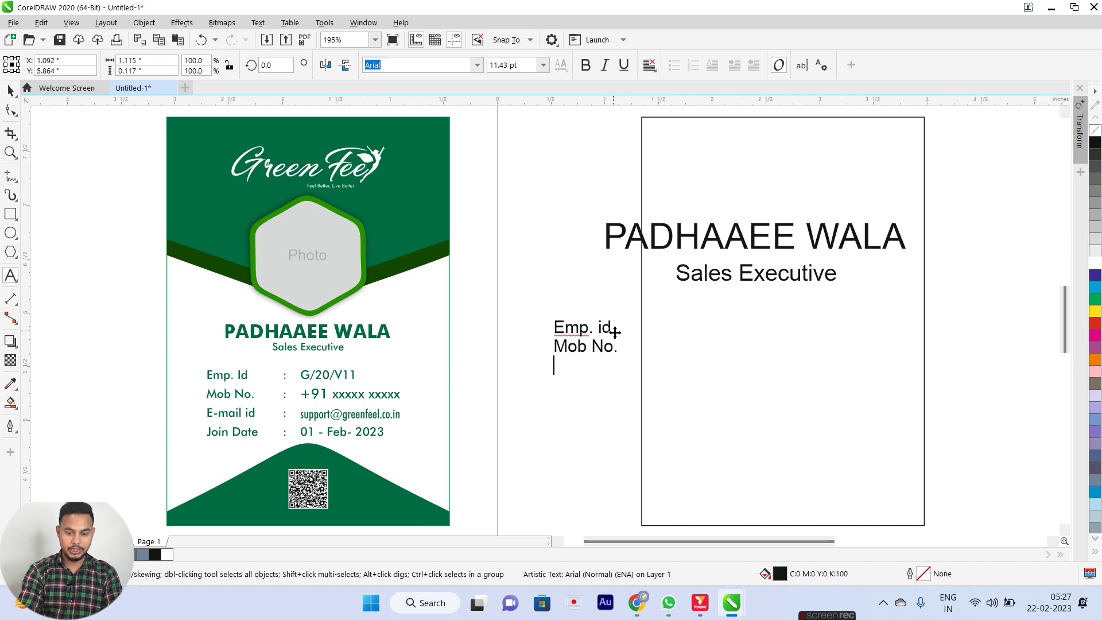
text(E-Mail )
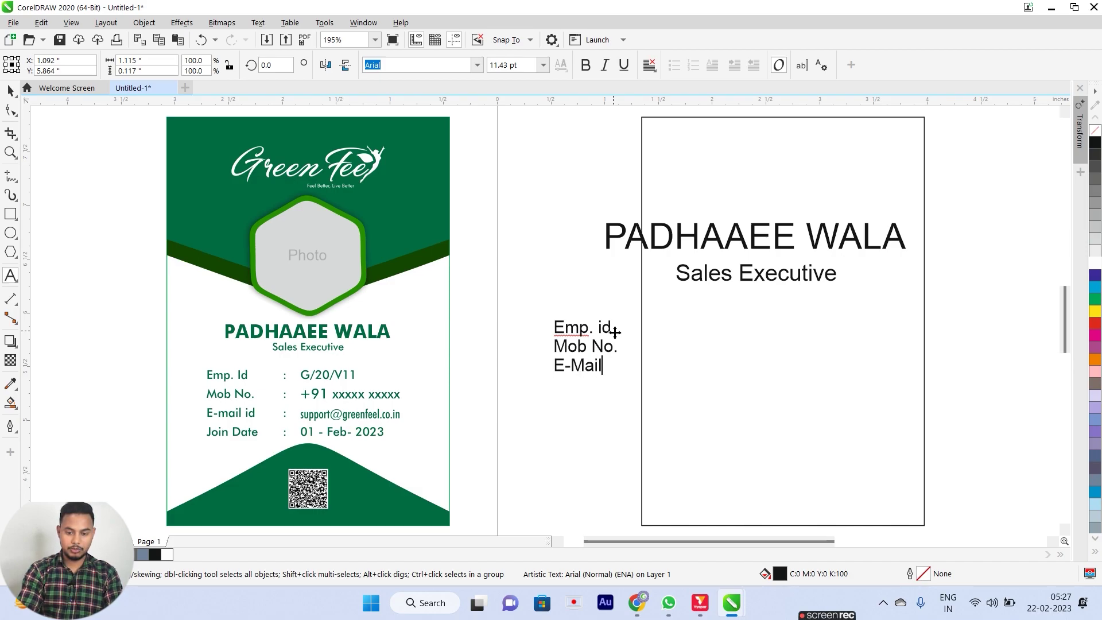
text(Jo)
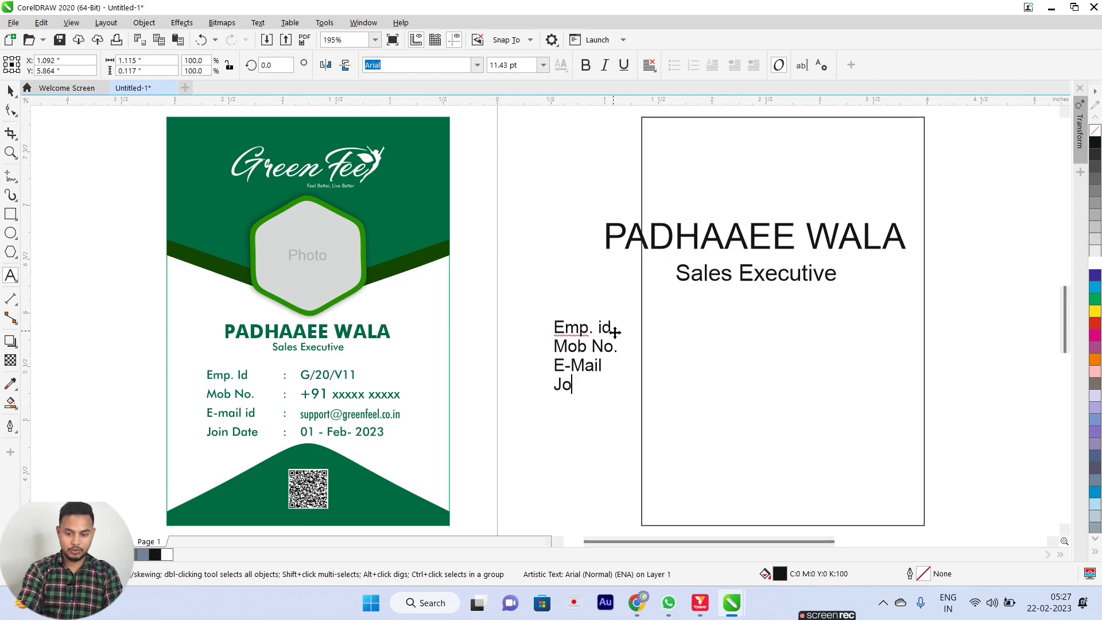
text(in Date)
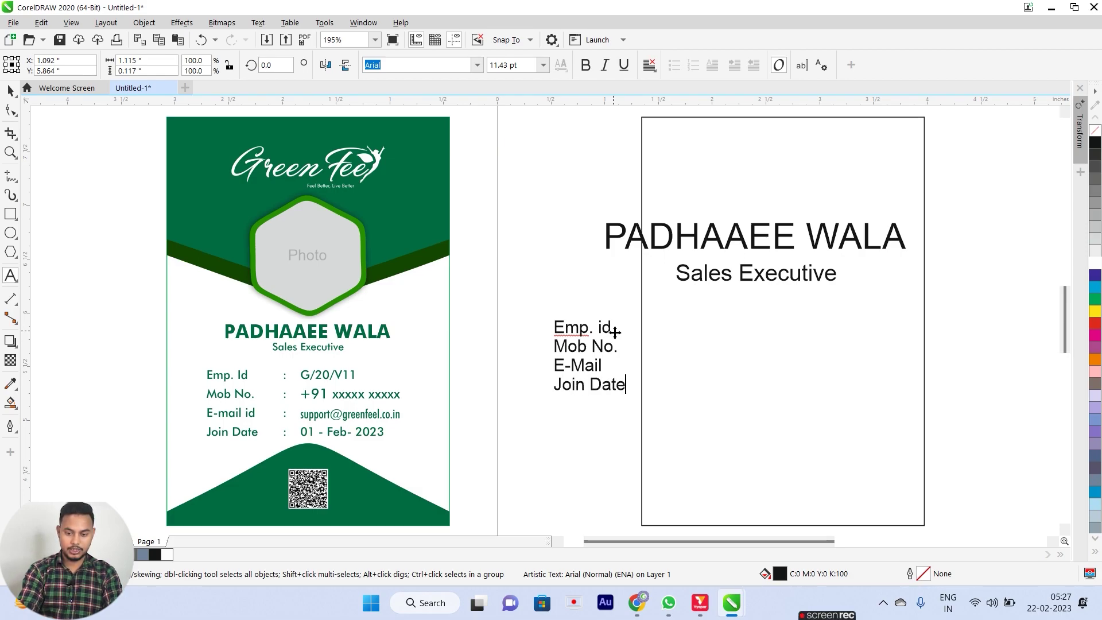
key(ctrl+space)
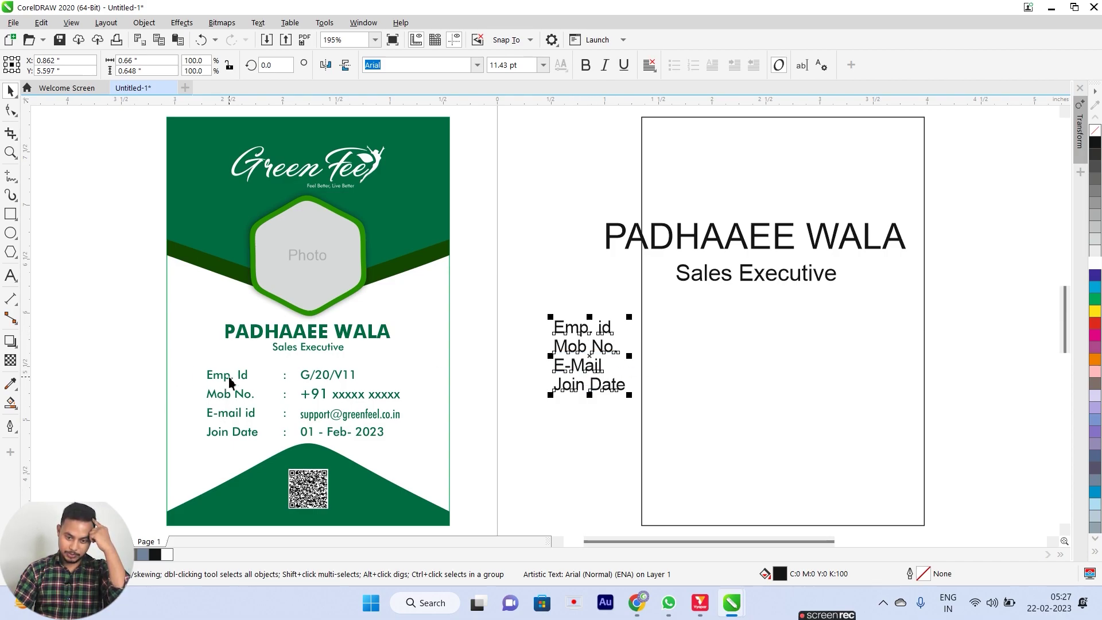
Set the label block to 9 pt Futura and spread its lines further apart.
click(543, 66)
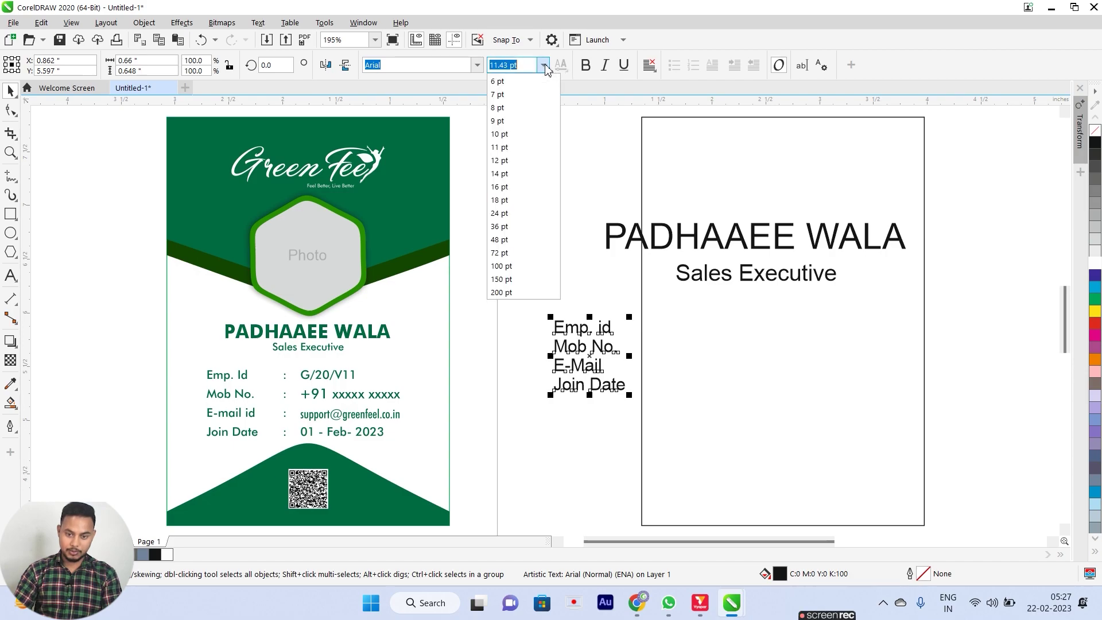
click(524, 121)
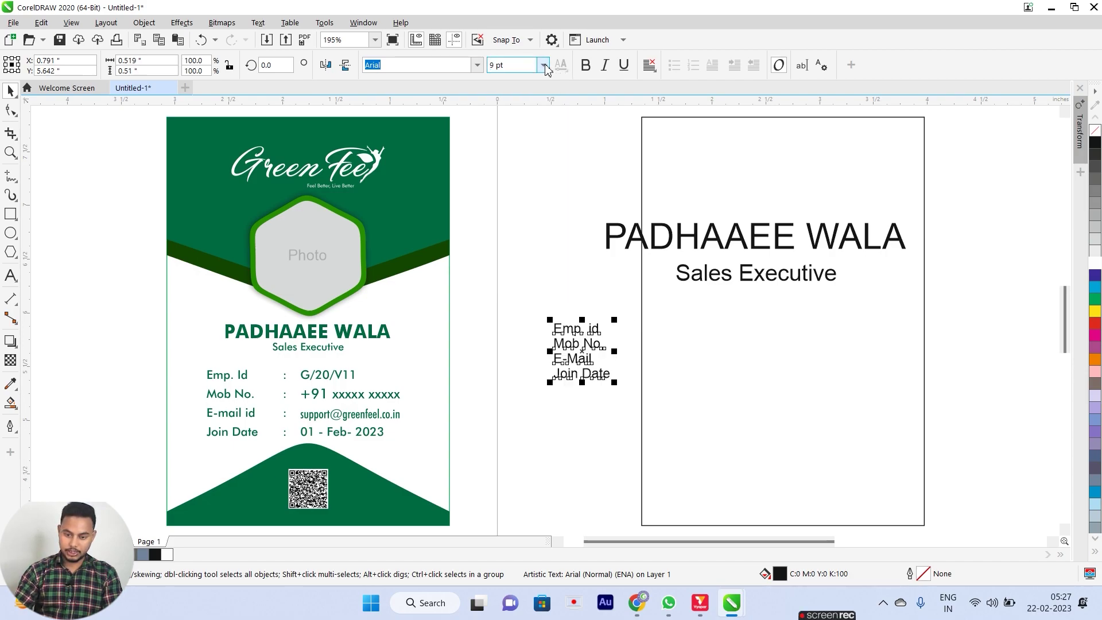
click(478, 65)
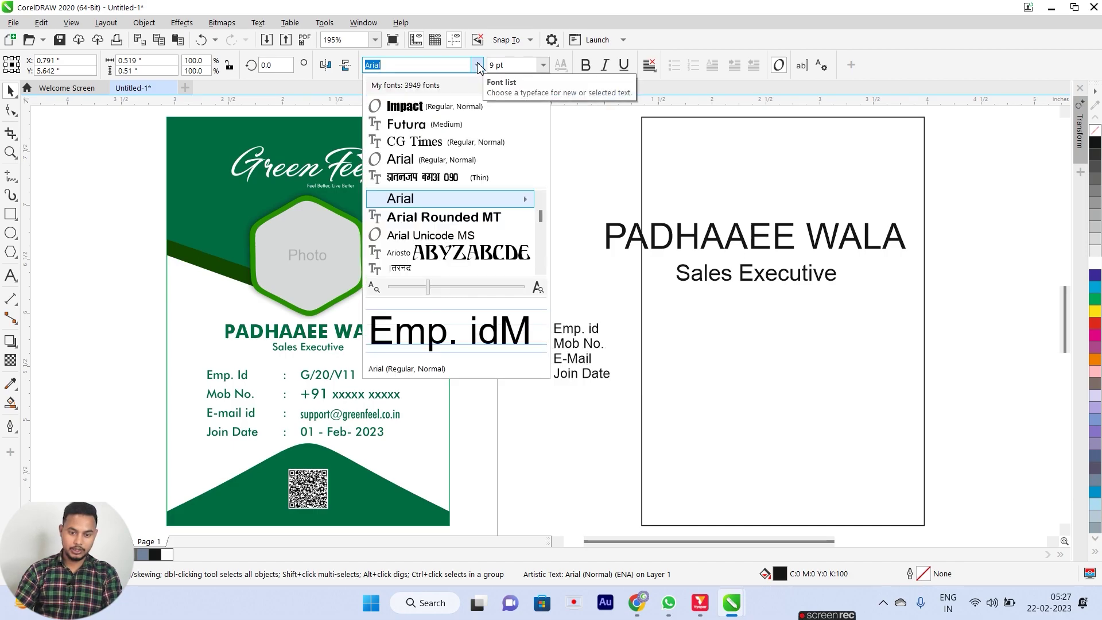
click(422, 126)
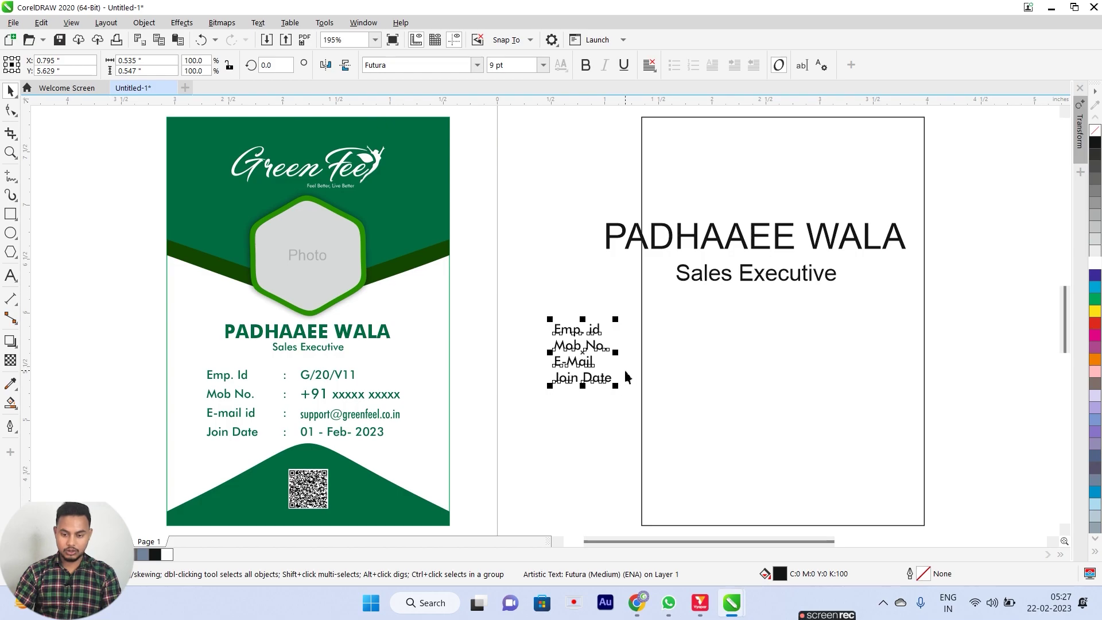
click(11, 110)
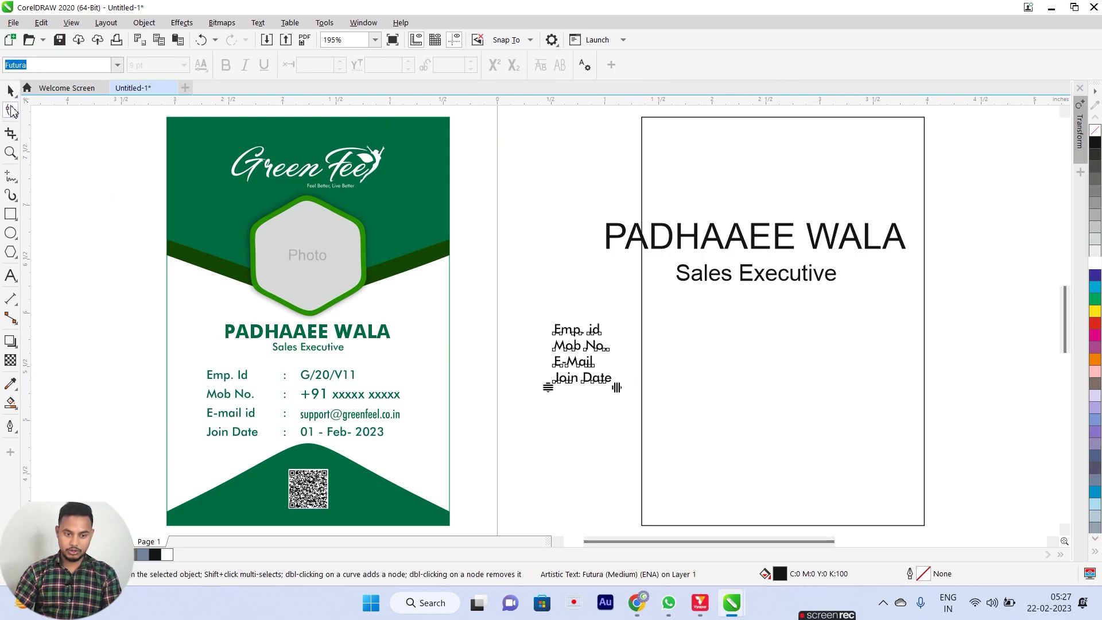
drag(546, 389, 549, 405)
Turn a label copy into a column of colons, then place another label copy past the colons.
key(space)
click(579, 357)
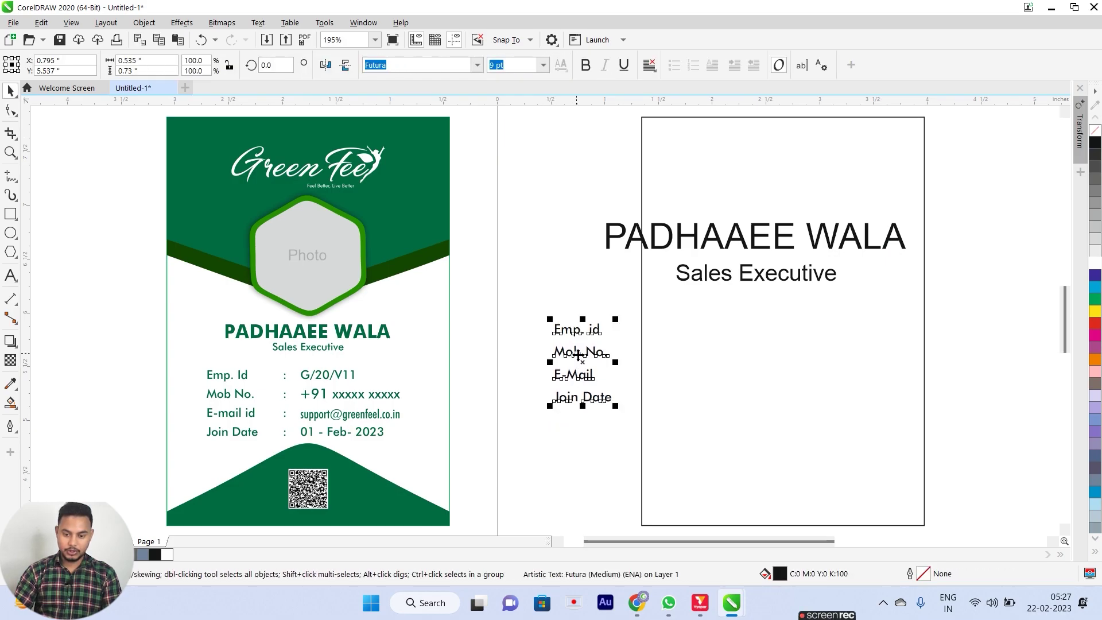
drag(578, 356, 671, 353)
double_click(670, 352)
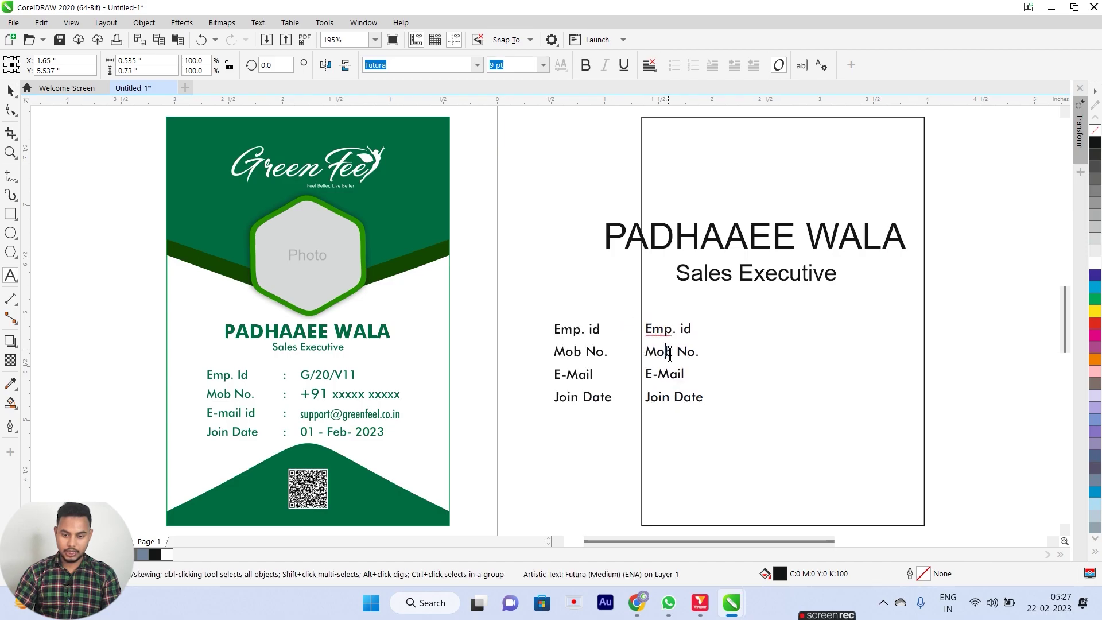
key(ctrl+a)
key(Delete)
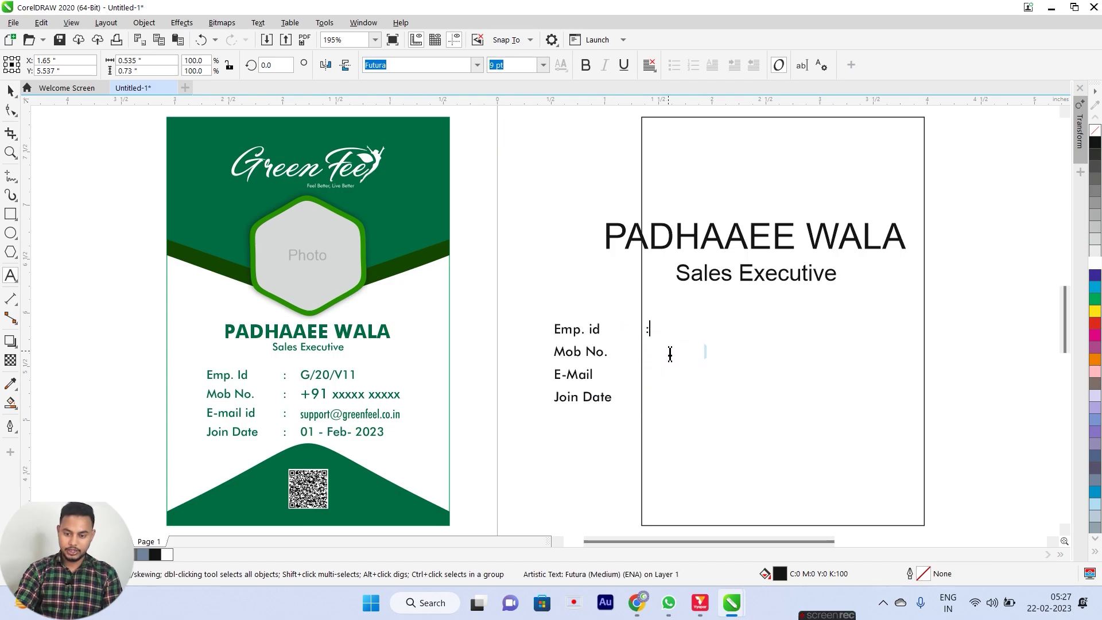
text(:)
key(Return)
text(:)
key(Return)
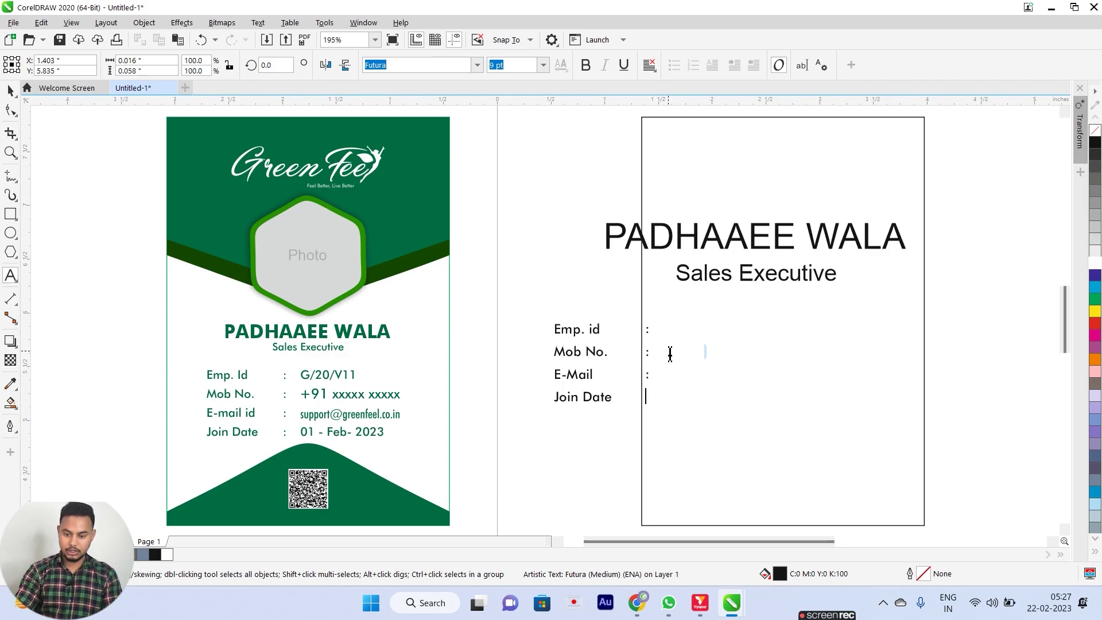
key(ctrl+space)
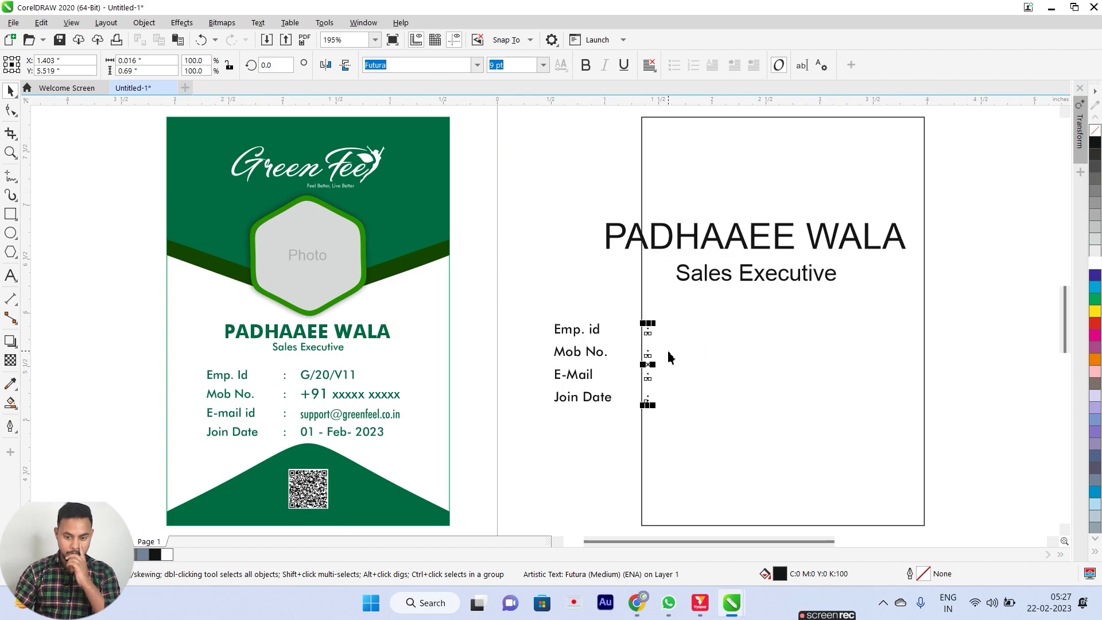
drag(574, 337, 702, 349)
Replace the second label copy with the employee ID, mobile number, support e-mail and 01-02-2023.
double_click(702, 335)
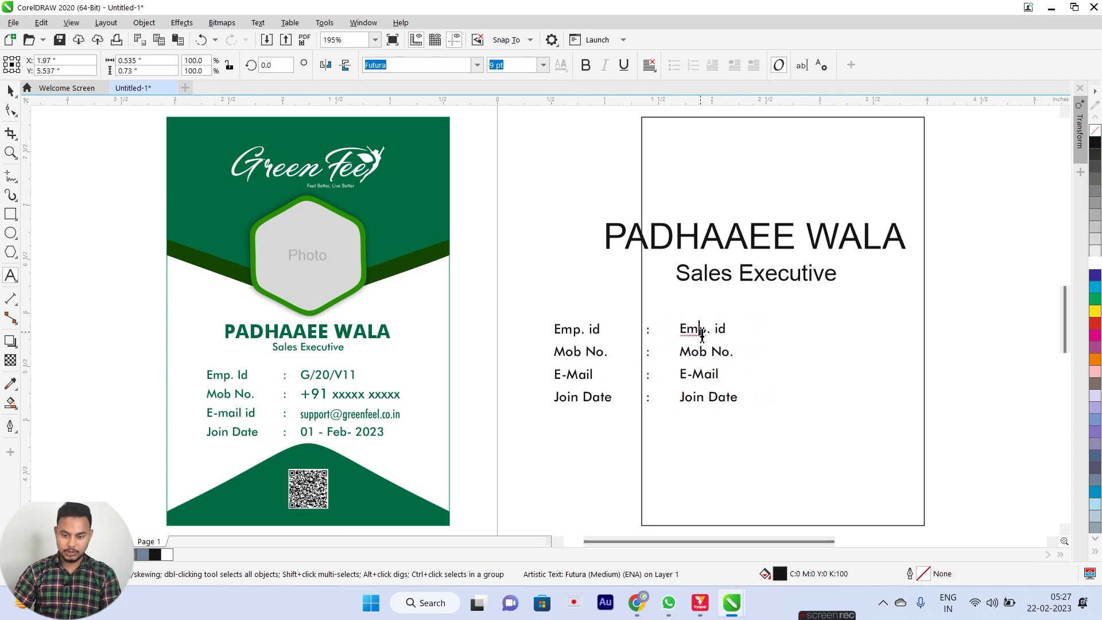
key(ctrl+a)
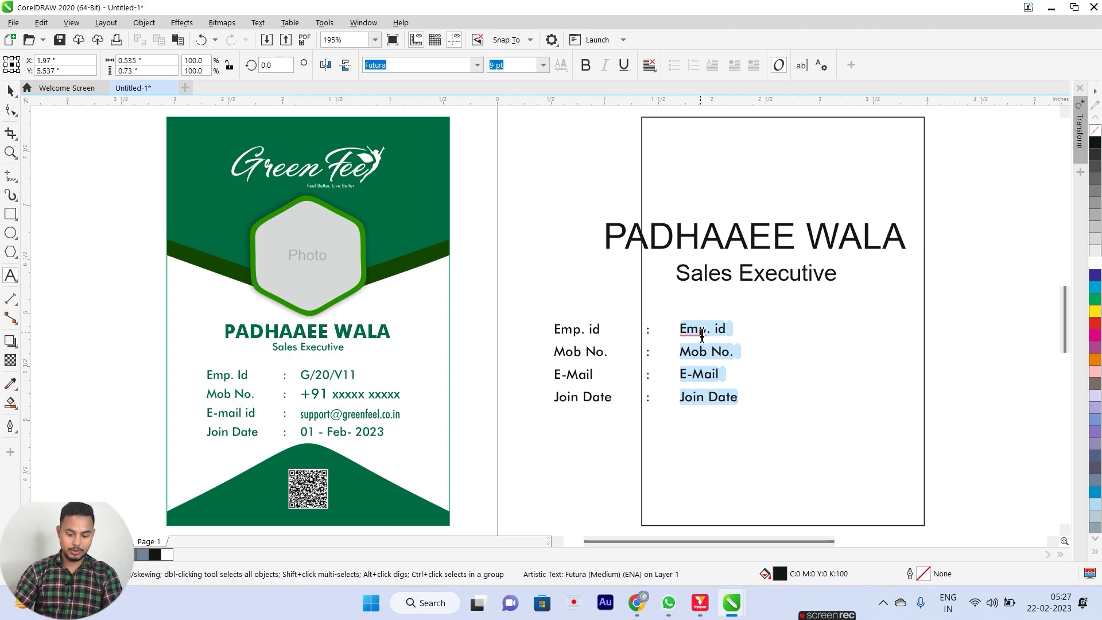
key(BackSpace)
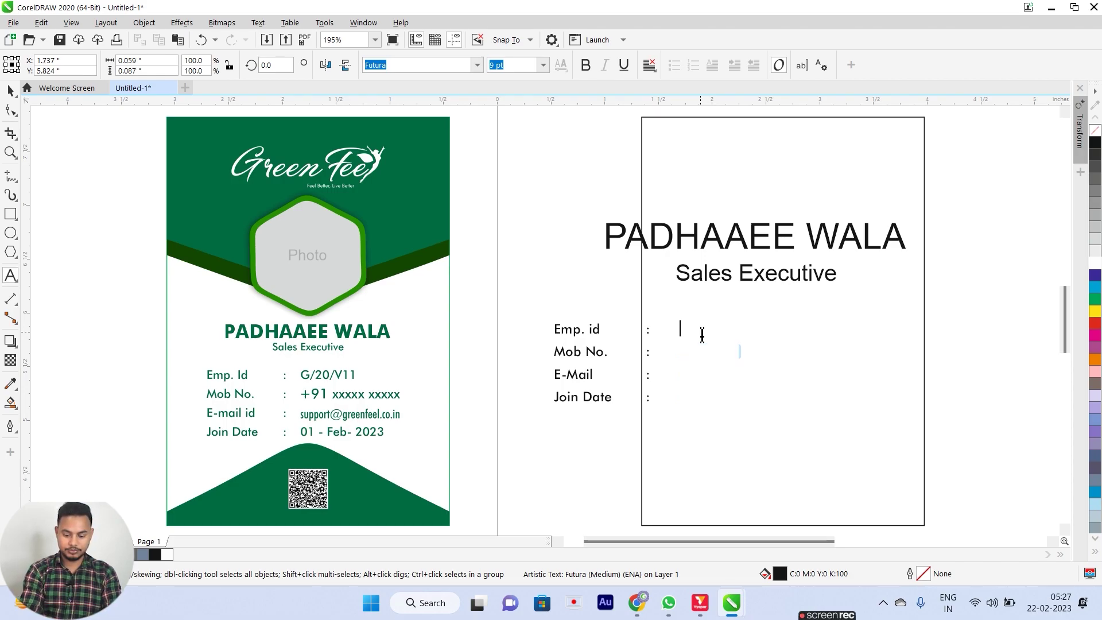
text(G/20)
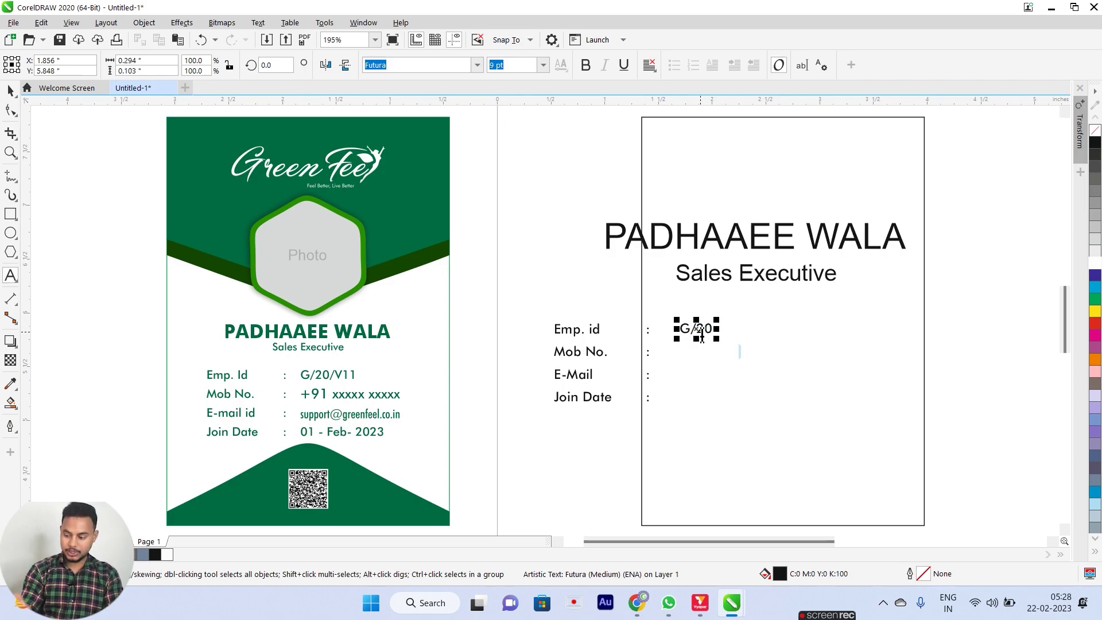
key(Return)
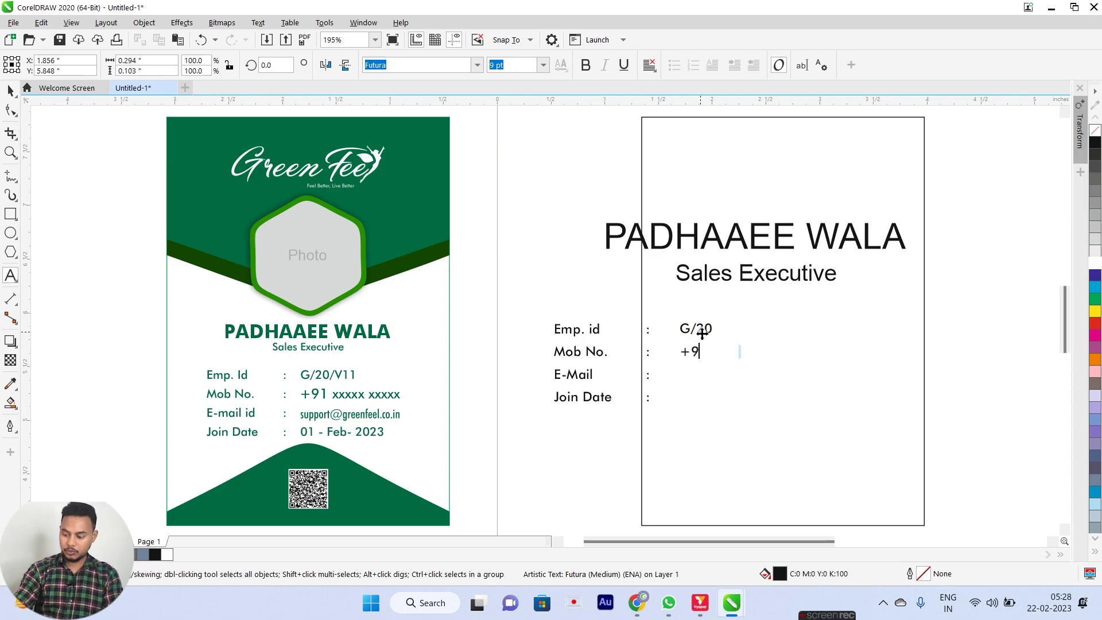
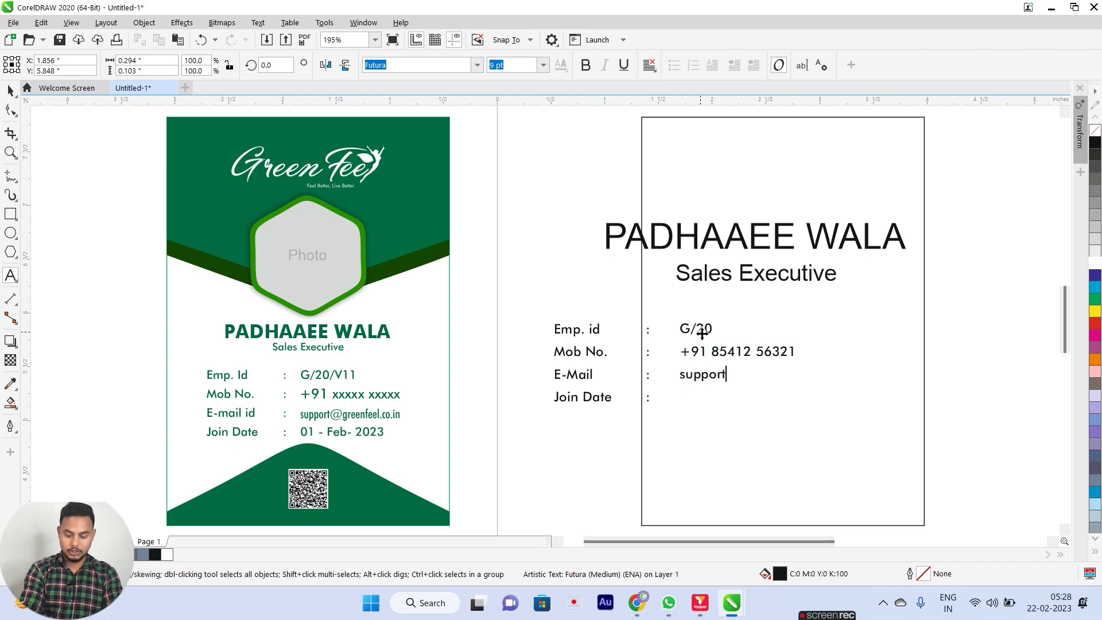
text(@greenfell)
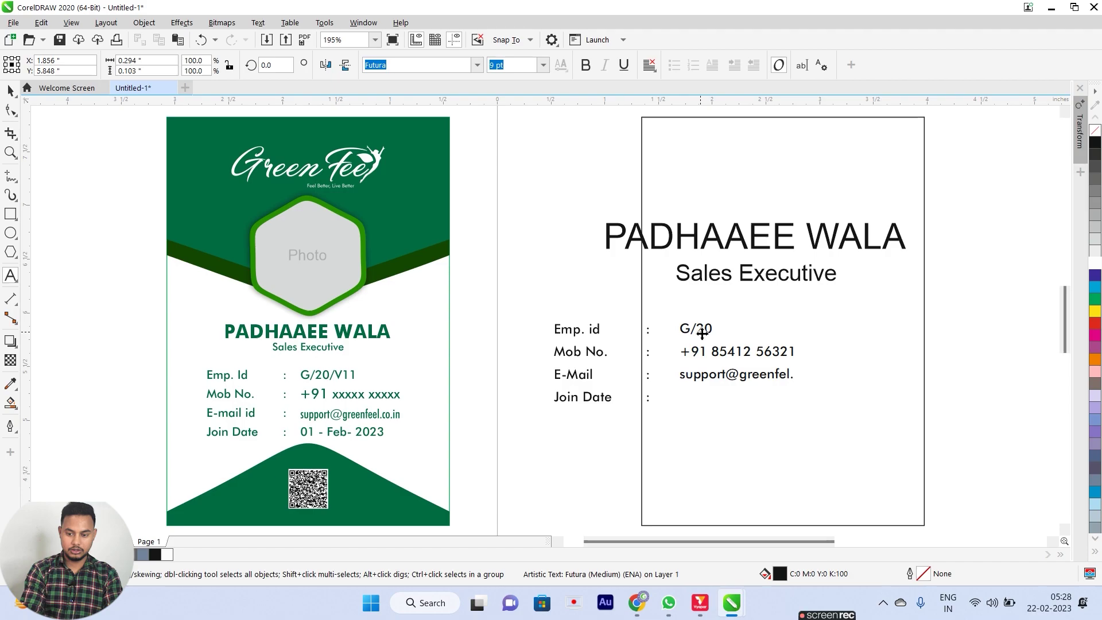
key(Return)
text(0)
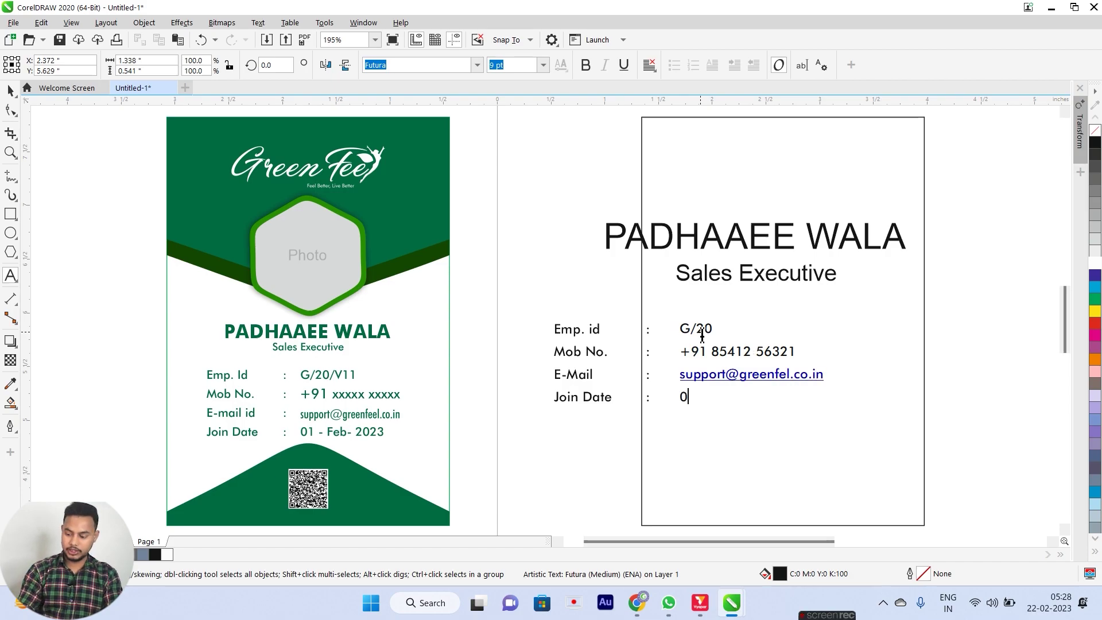
text(1-02-2023)
key(ctrl+space)
click(525, 305)
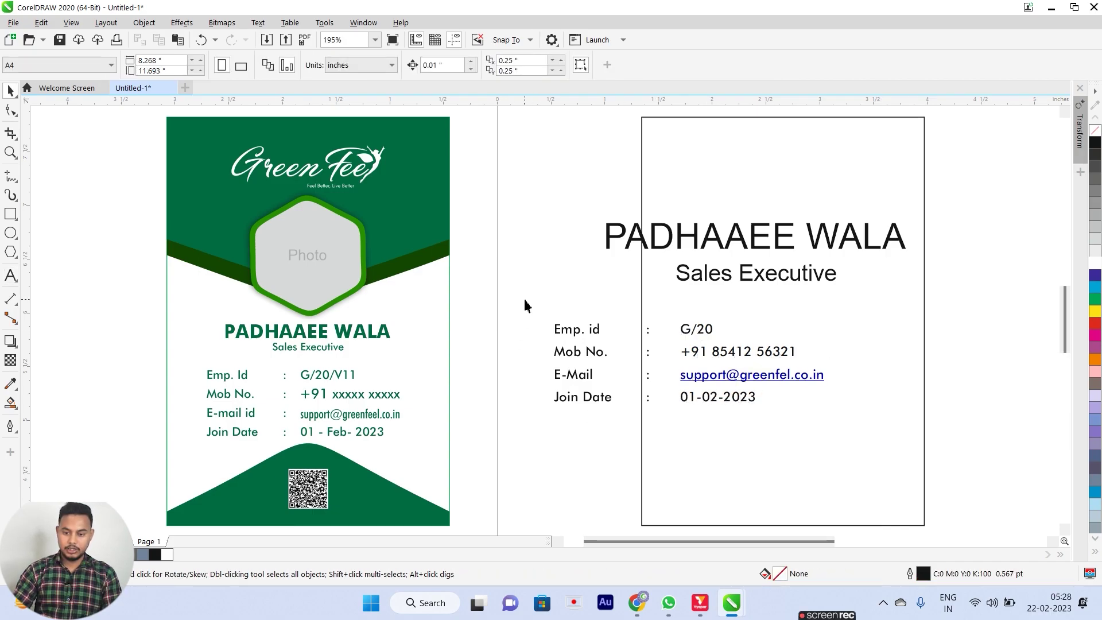
Select the three detail text objects and move the block down.
drag(876, 445, 984, 433)
click(984, 433)
drag(543, 311, 890, 460)
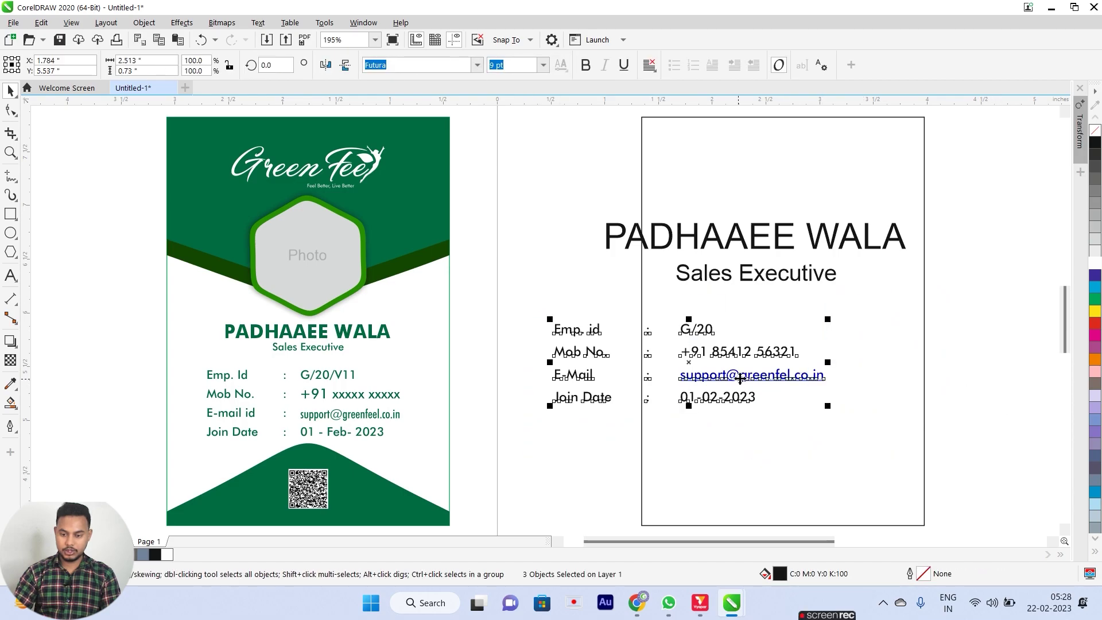
drag(746, 386, 543, 467)
Set the name and title to Futura and make PADHAAEE WALA bold.
drag(591, 217, 1019, 346)
click(478, 66)
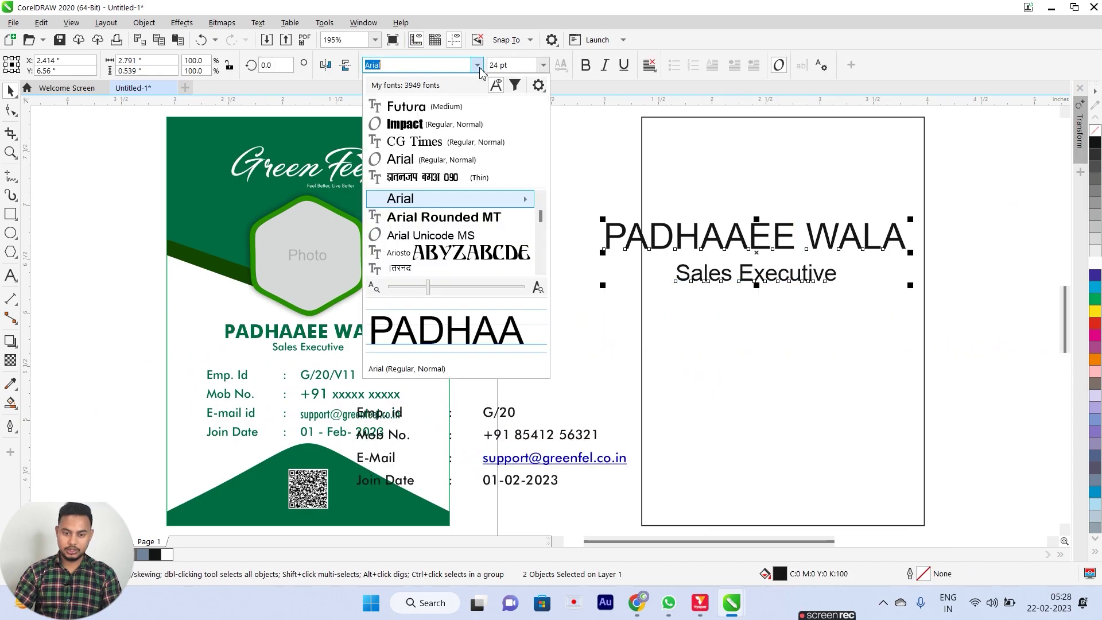
click(407, 107)
click(561, 214)
click(691, 241)
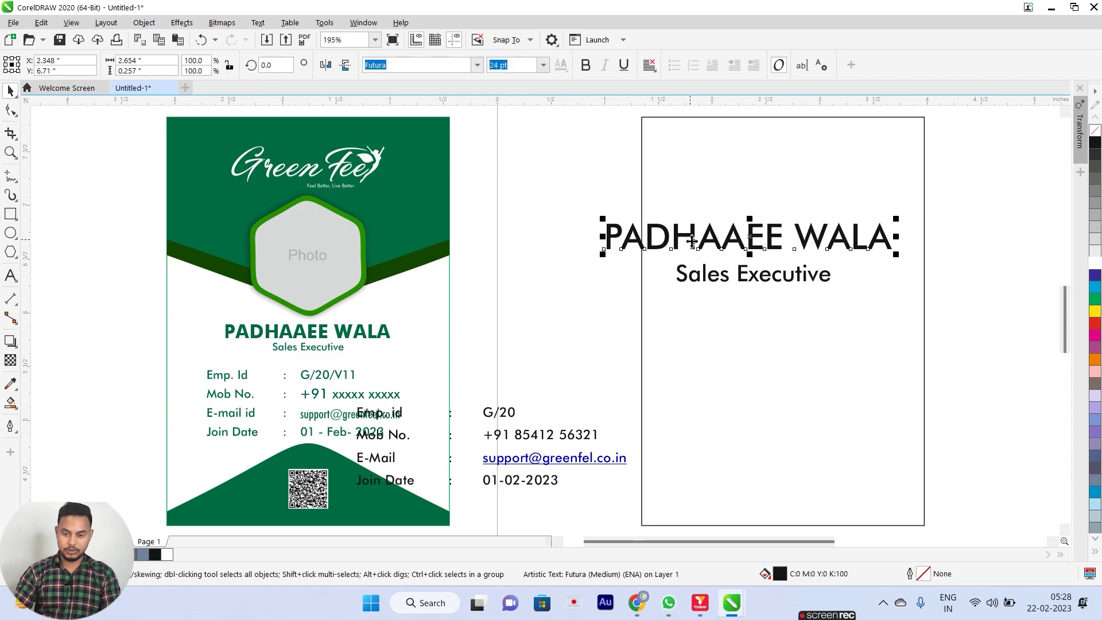
click(585, 65)
Shrink the name and title and move them down just above the details.
drag(539, 209, 1012, 344)
drag(921, 285, 798, 266)
drag(733, 229, 583, 367)
click(569, 229)
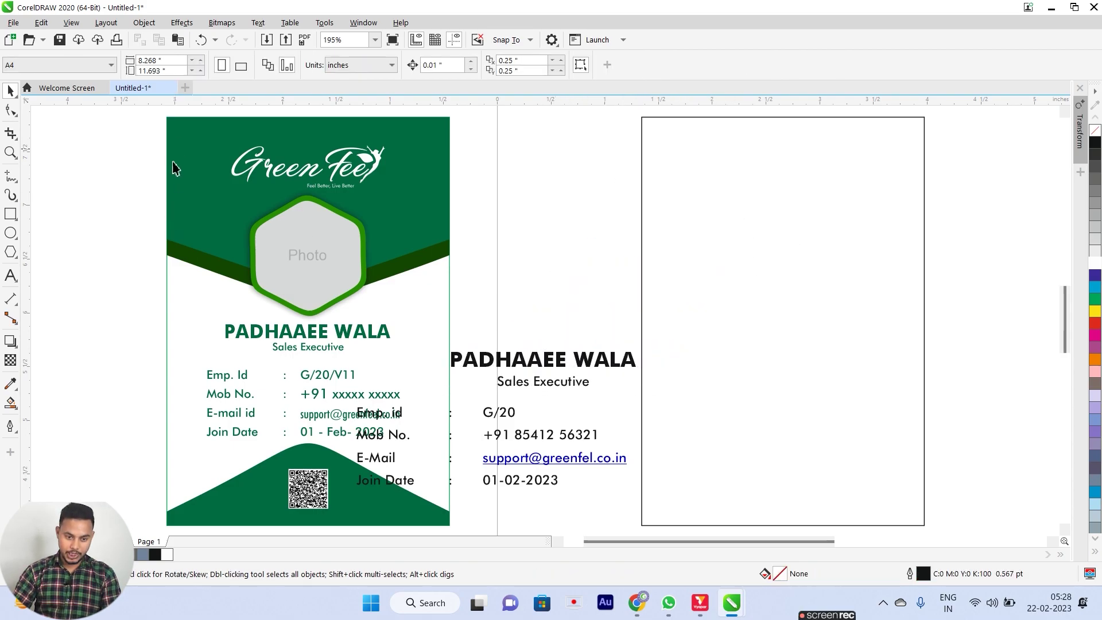
click(638, 310)
Shorten the card rectangle to the upper part and convert it to curves.
drag(782, 526, 788, 292)
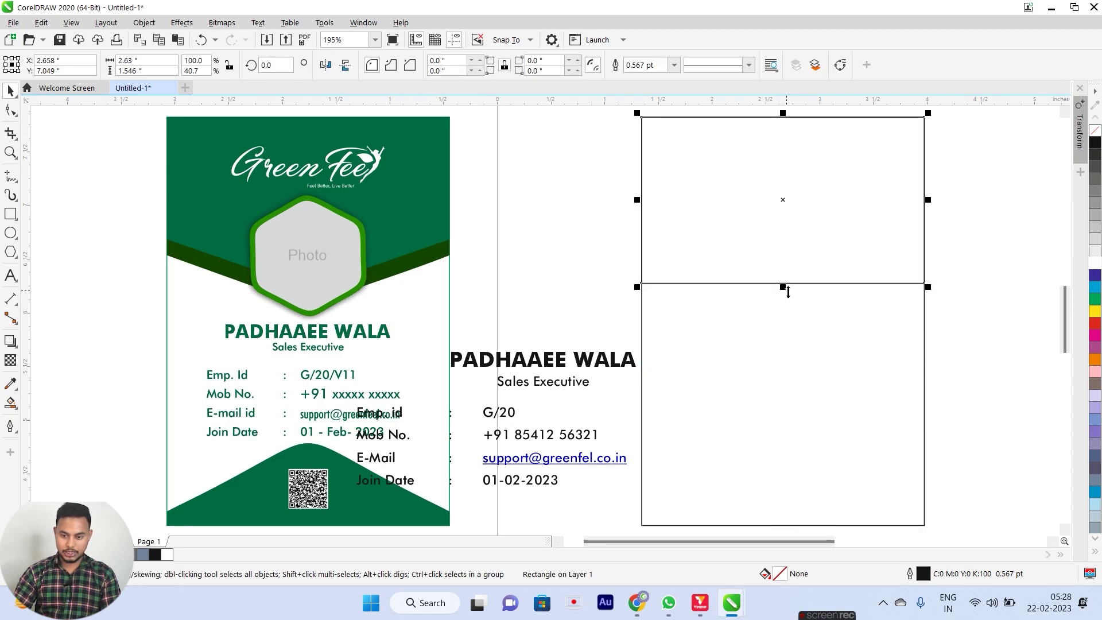
right_click(684, 185)
click(760, 198)
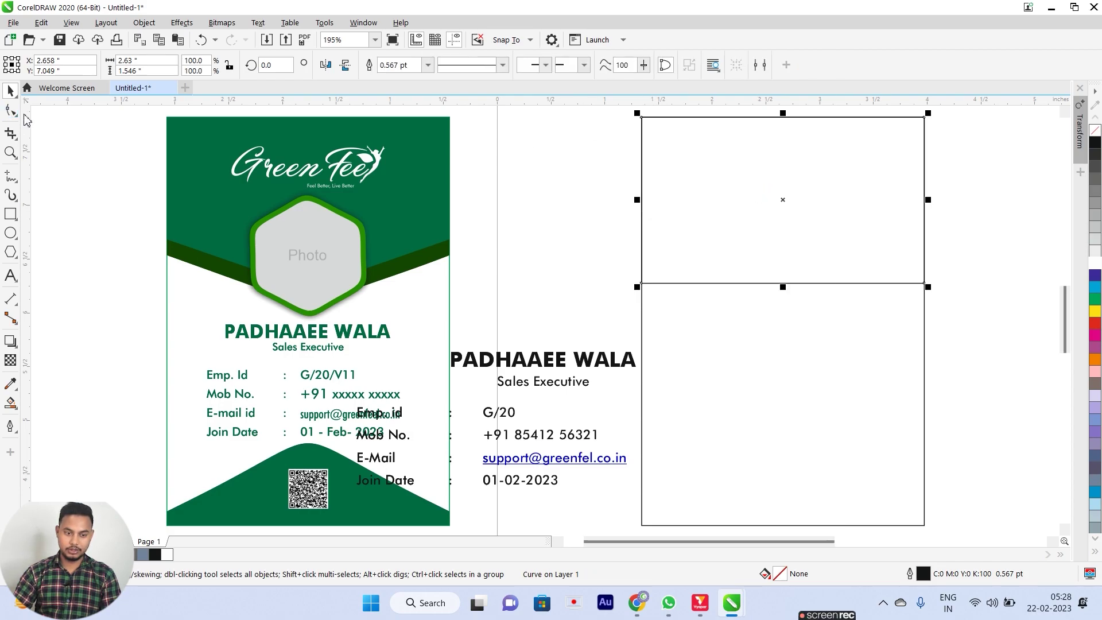
click(11, 111)
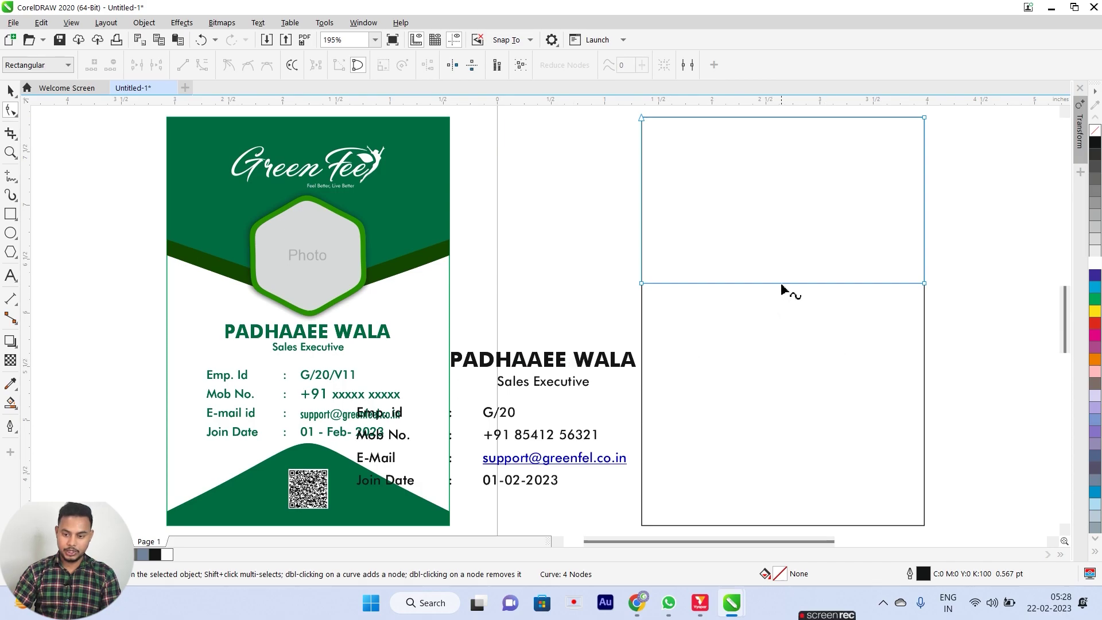
key(space)
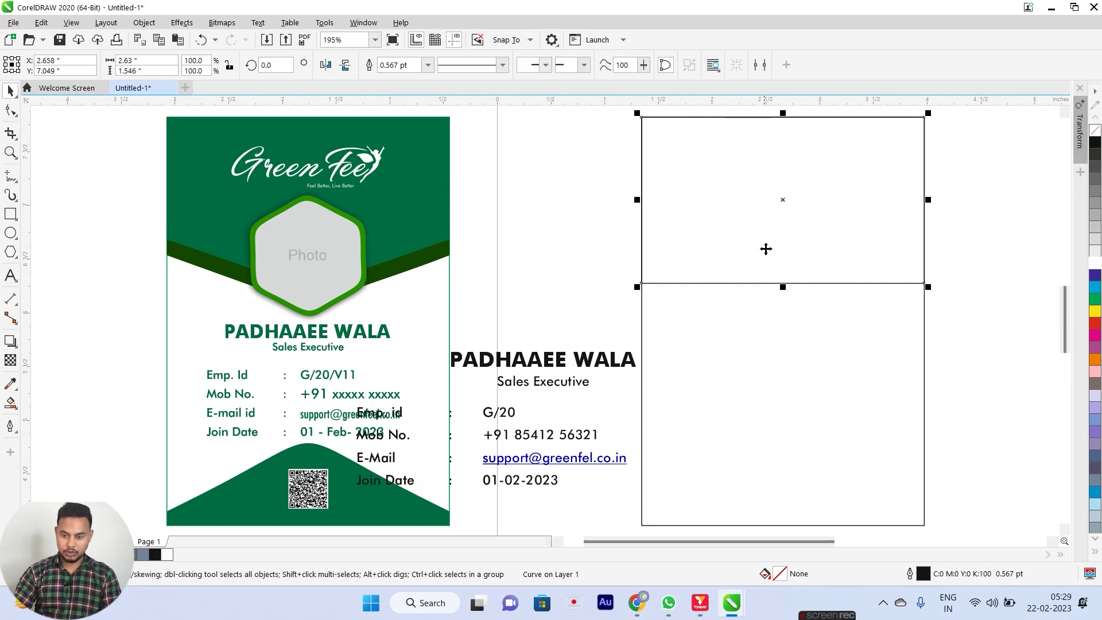
Add a centre guide and pull a new bottom-edge node down into a V point.
drag(26, 245, 782, 259)
click(834, 247)
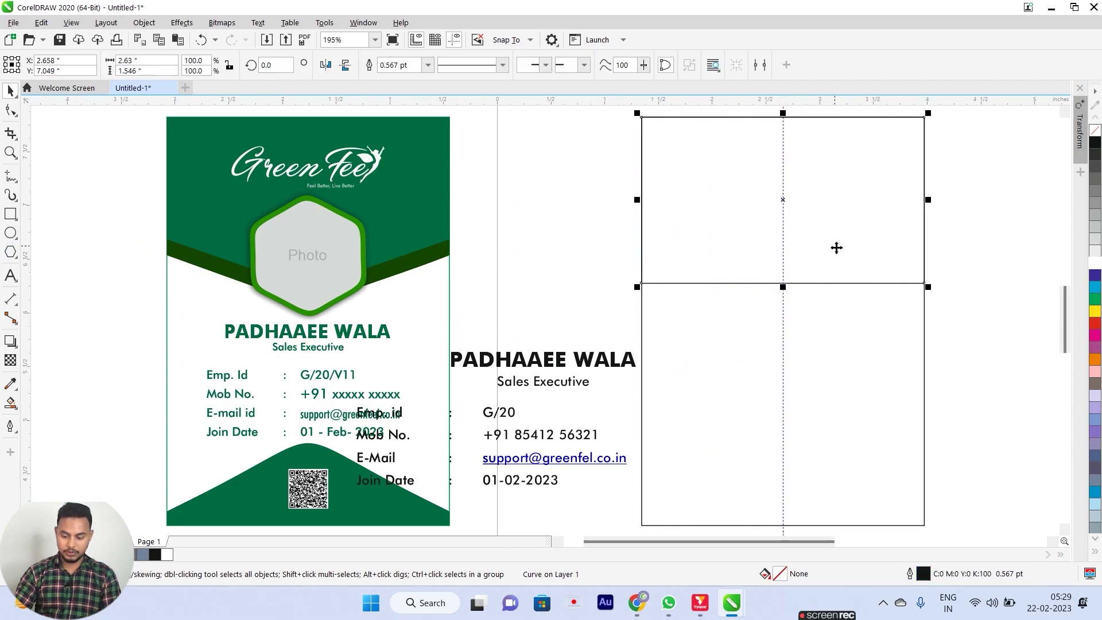
key(space)
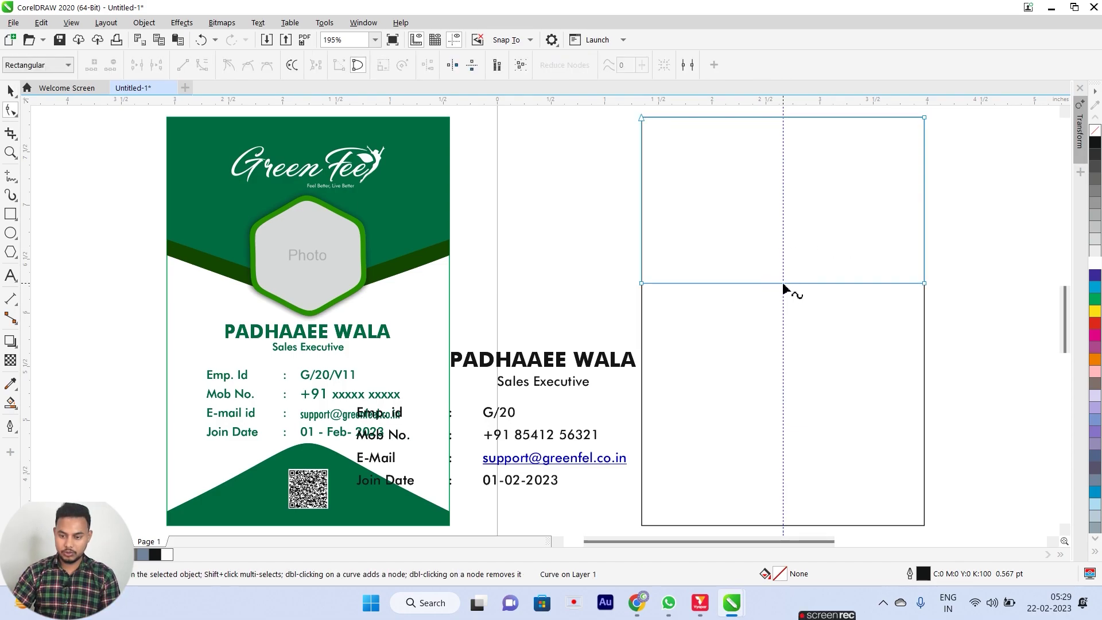
double_click(784, 283)
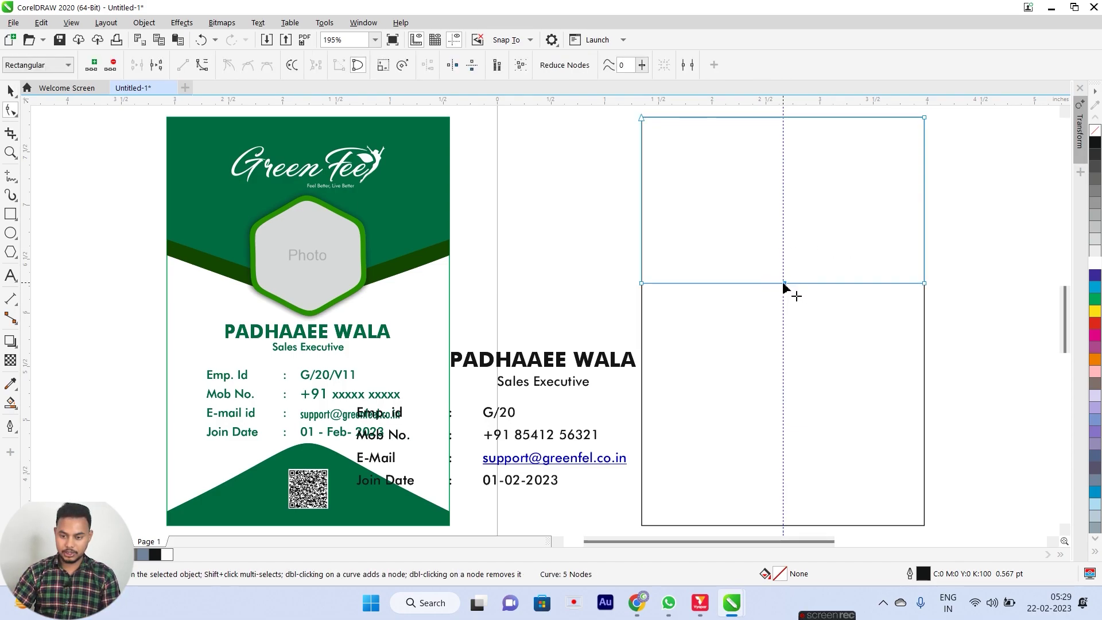
drag(784, 285, 784, 327)
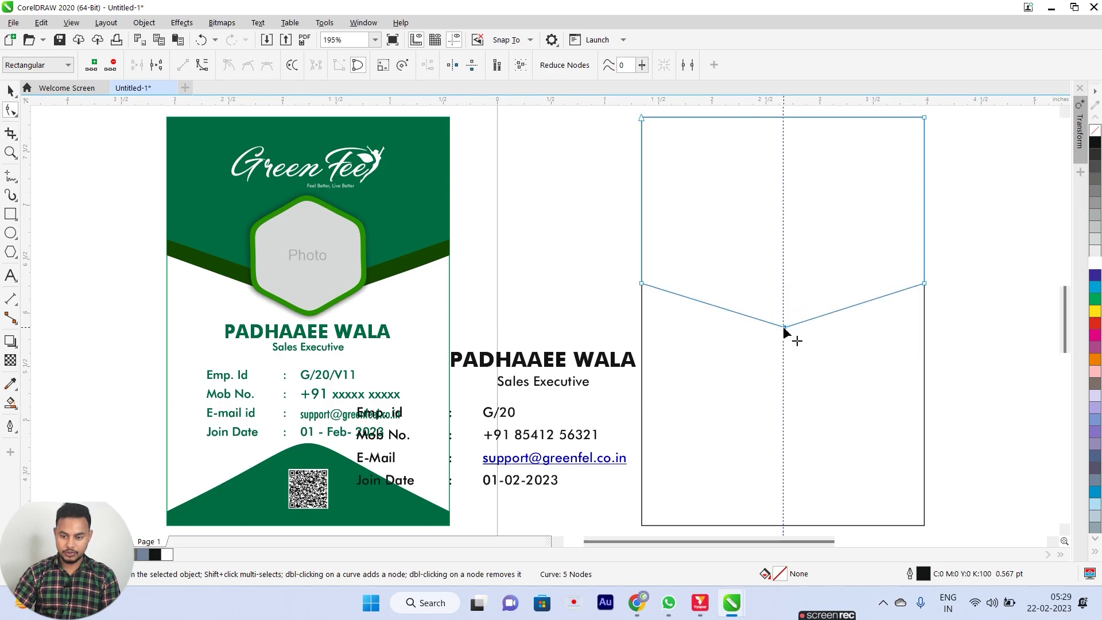
key(space)
Fill the V-bottomed header shape with green.
click(966, 244)
click(840, 198)
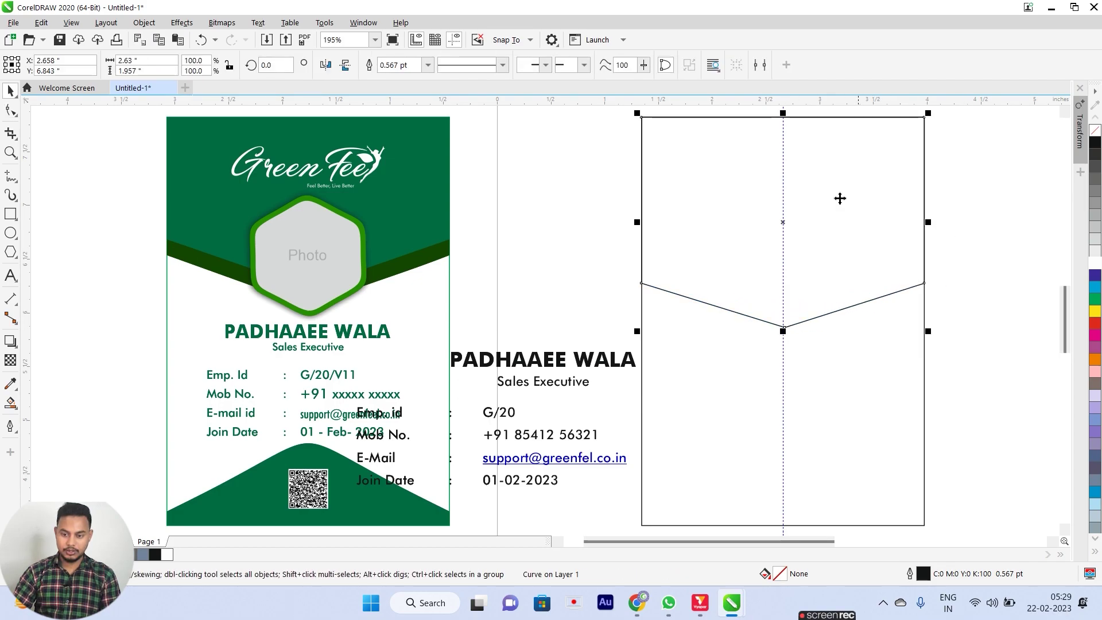
click(987, 199)
click(855, 259)
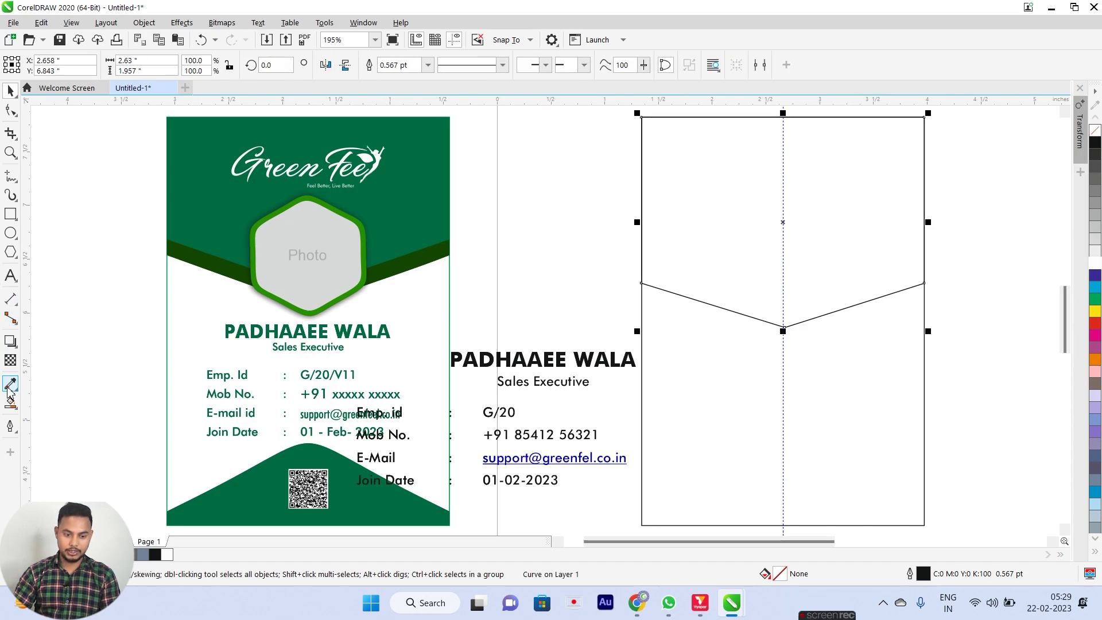
click(1096, 301)
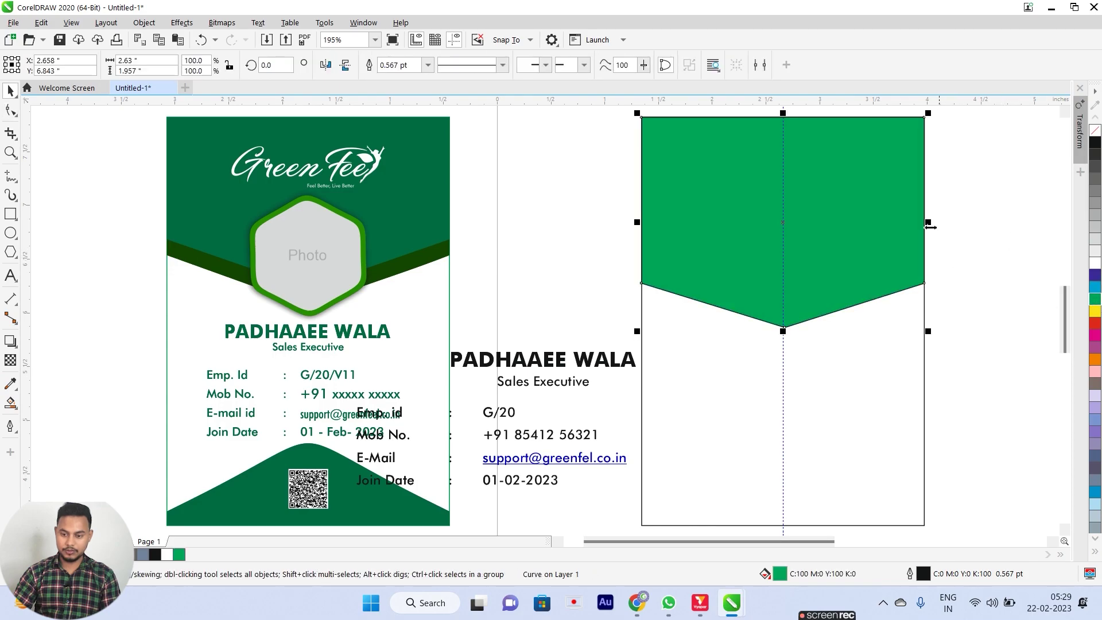
Remove the green V band's outline, shorten it to about 76% height, and lower its V point.
right_click(1096, 133)
click(1029, 159)
click(828, 223)
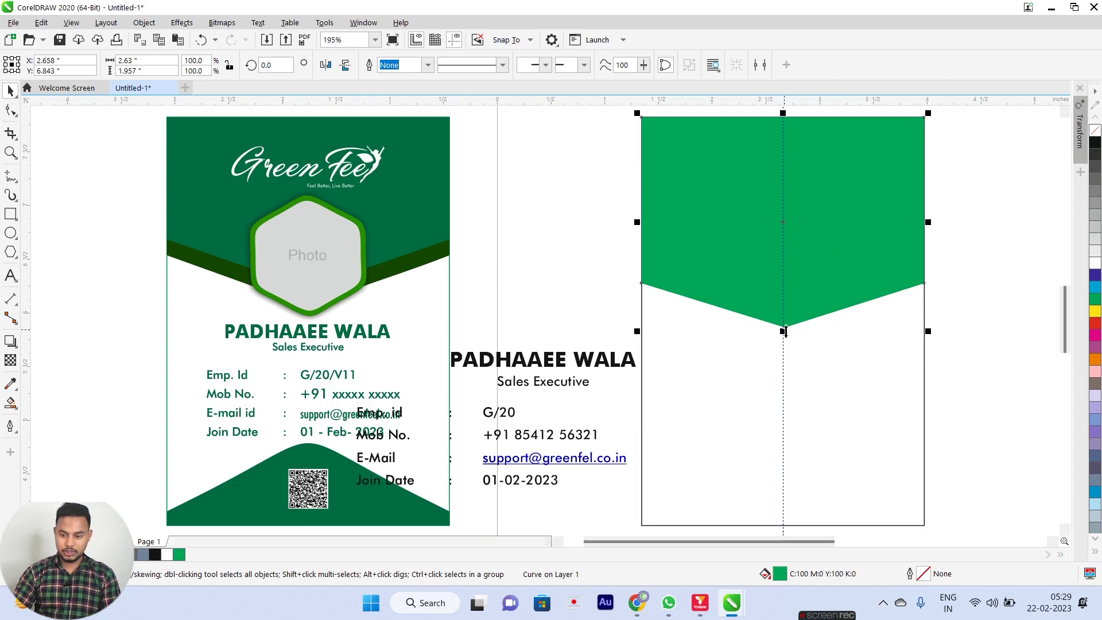
drag(783, 331, 783, 281)
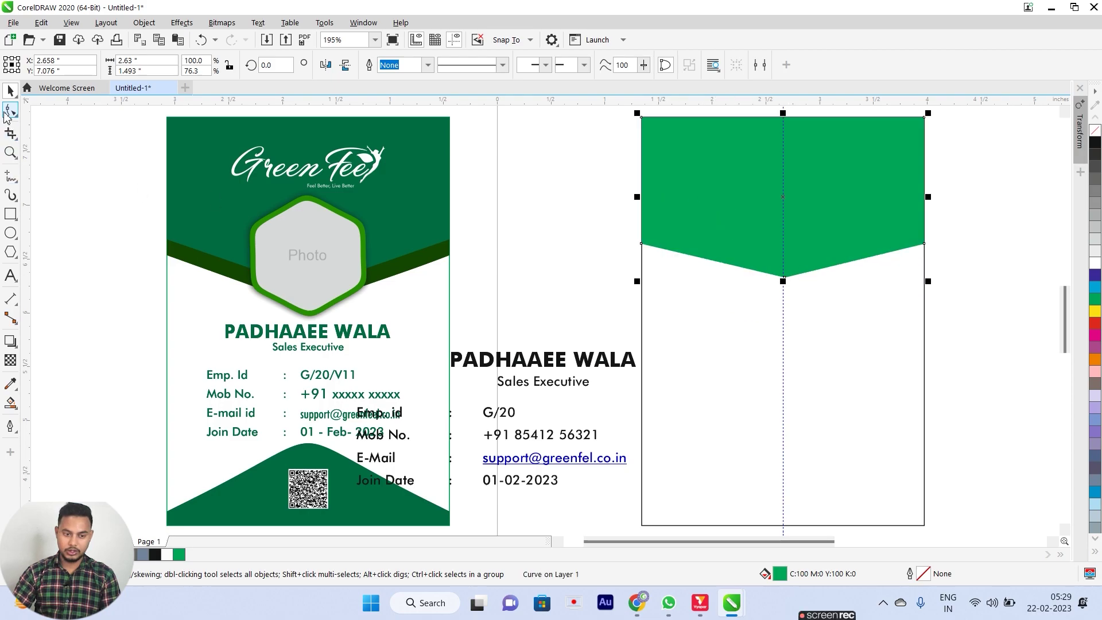
click(11, 109)
drag(785, 278, 785, 290)
key(space)
click(1023, 253)
click(813, 258)
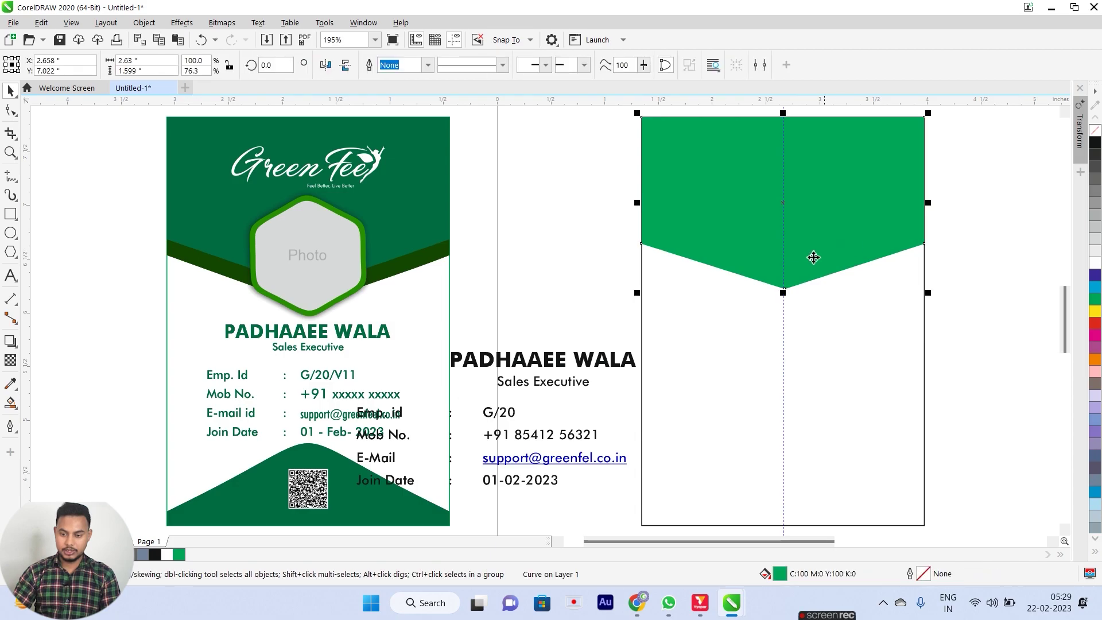
Stretch a slightly taller copy, make it dark green, and send it behind the bright band.
drag(785, 295, 785, 311)
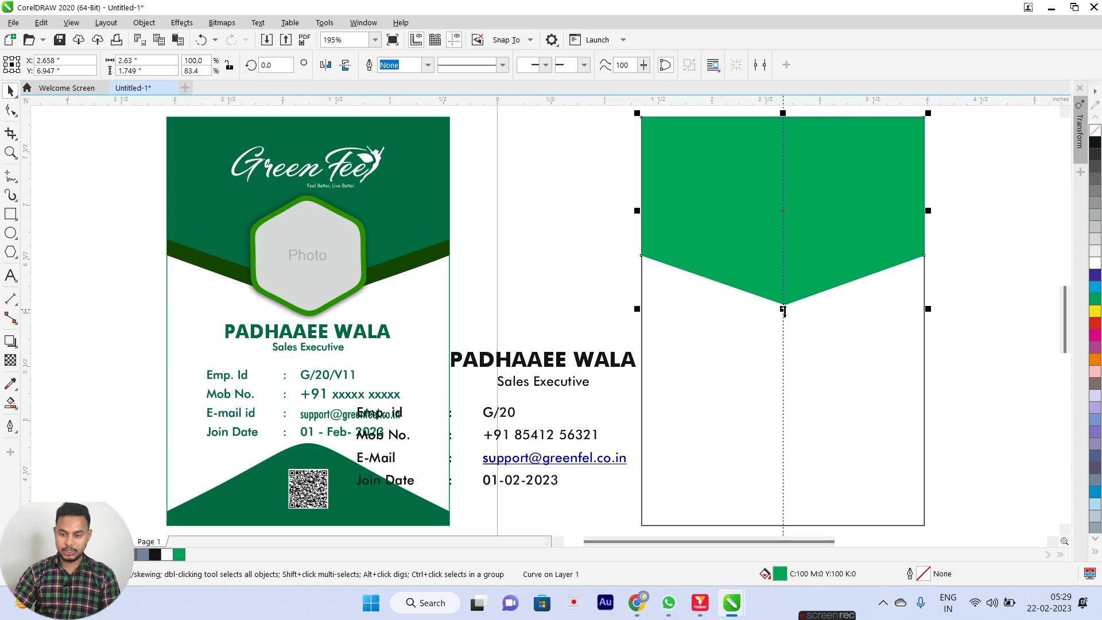
click(1094, 307)
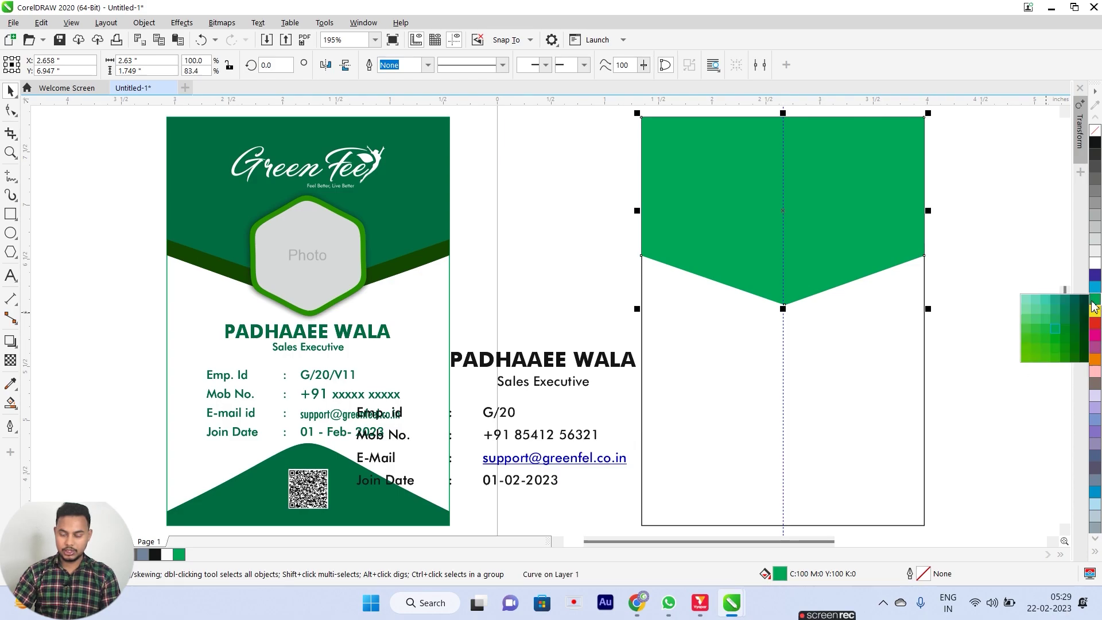
click(1076, 331)
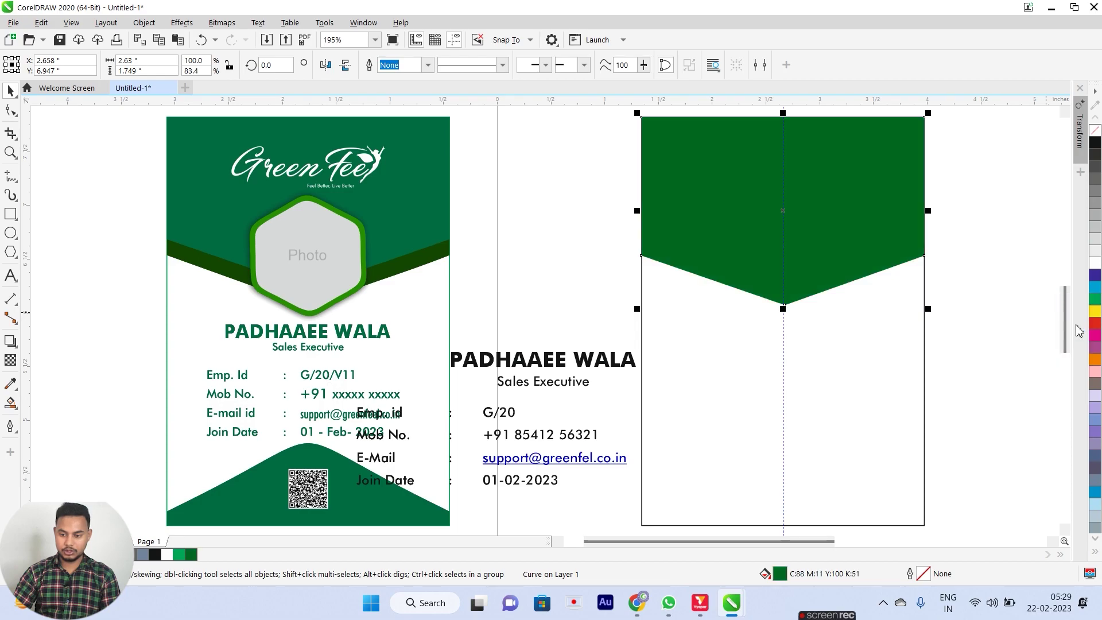
key(shift+Page_Down)
click(966, 261)
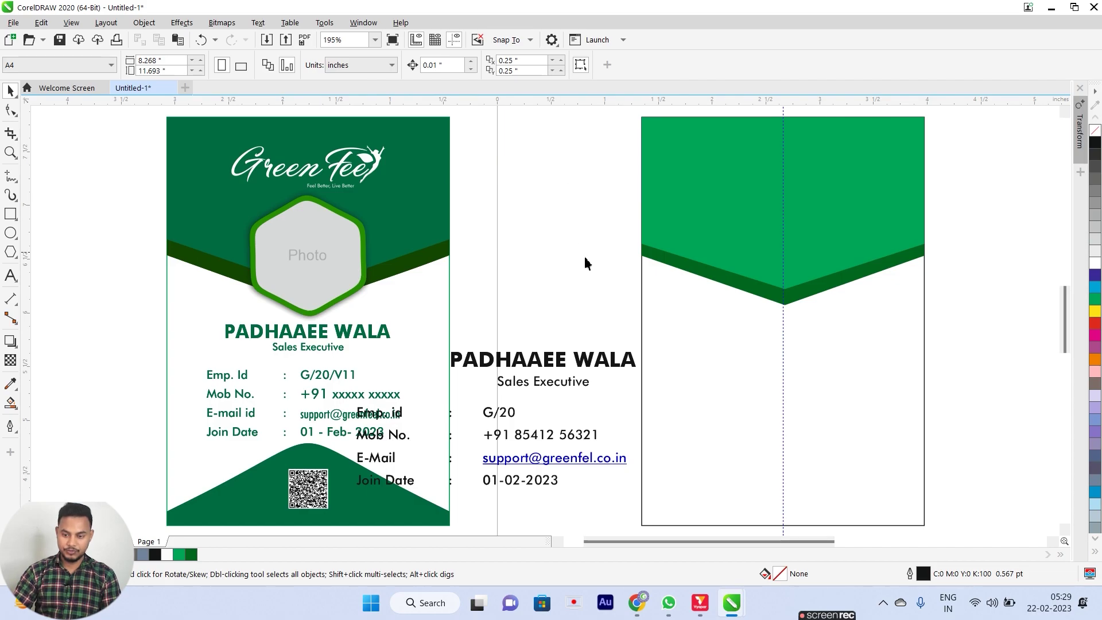
Nudge the dark green band's two top corner nodes slightly down.
scroll(679, 270, up, 2)
scroll(532, 197, up, 2)
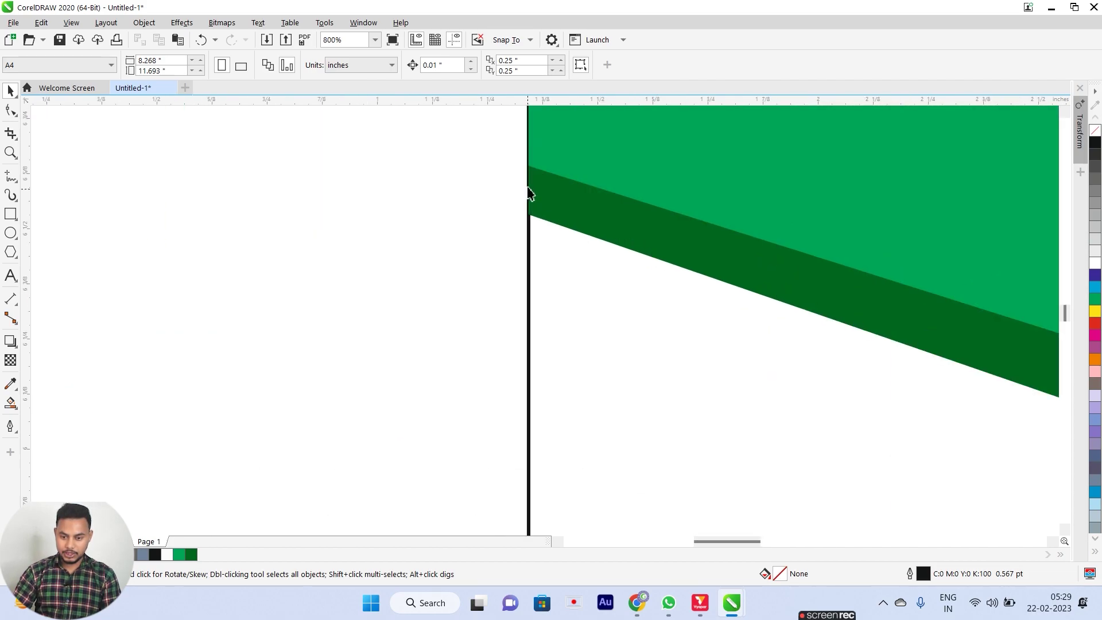
scroll(542, 212, down, 4)
scroll(692, 270, up, 6)
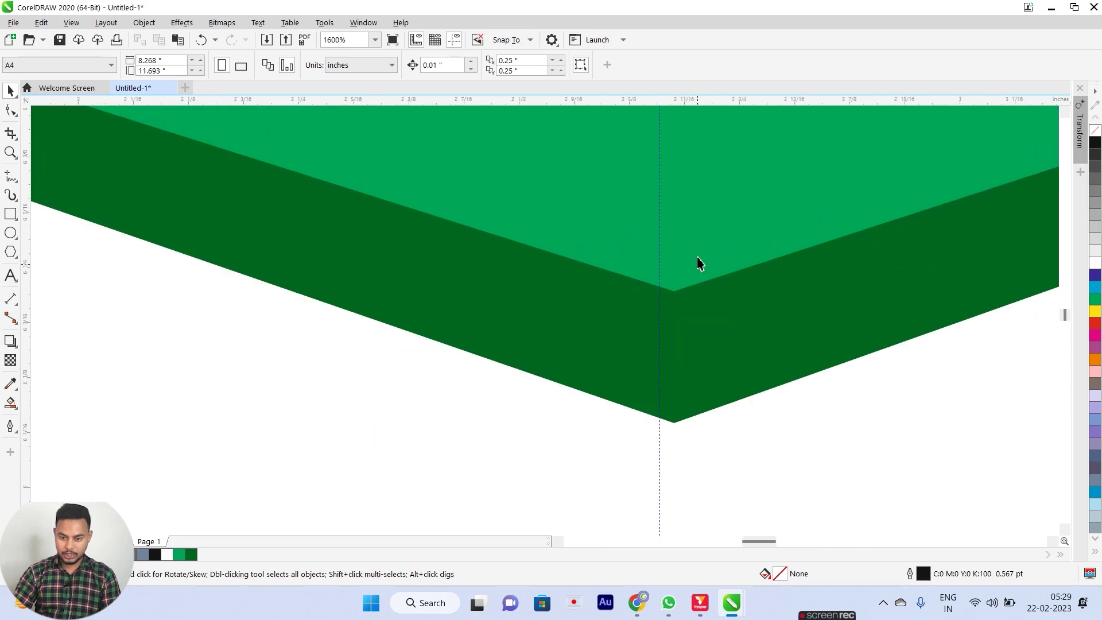
scroll(679, 325, down, 2)
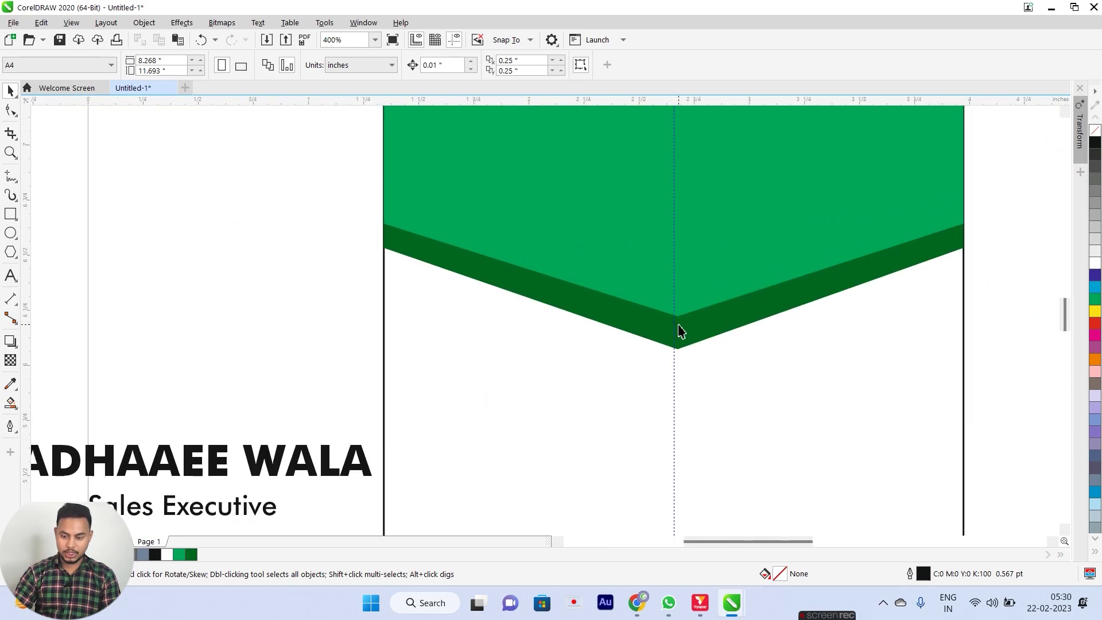
click(518, 291)
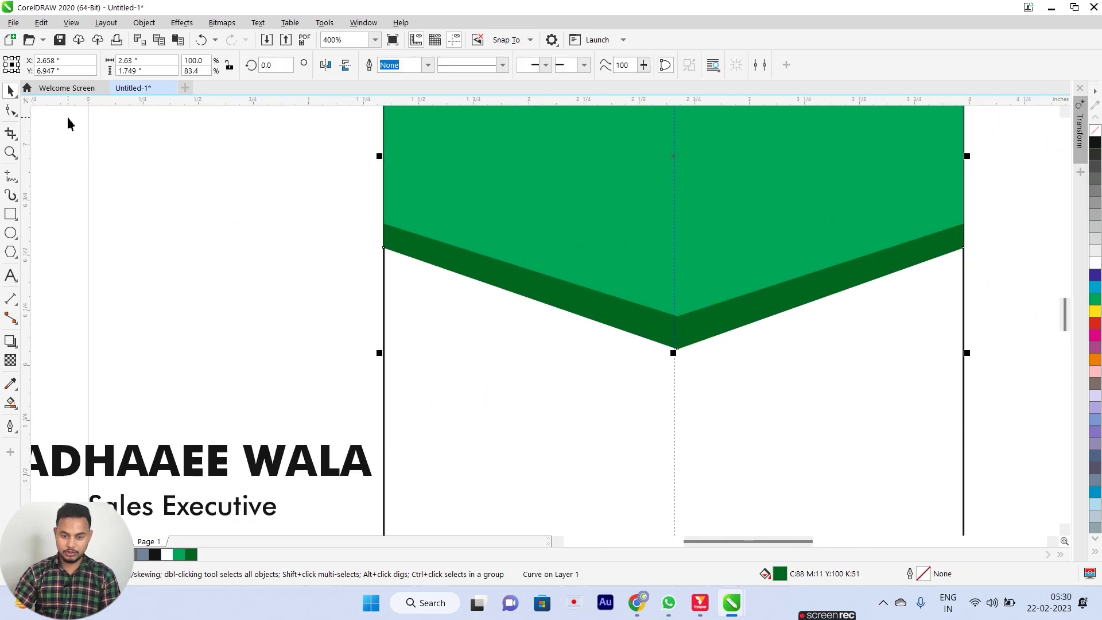
click(11, 110)
drag(372, 244, 983, 280)
key(ctrl+Down)
Draw a six-sided polygon and centre it over the new card's green V point.
key(space)
click(986, 271)
key(F4)
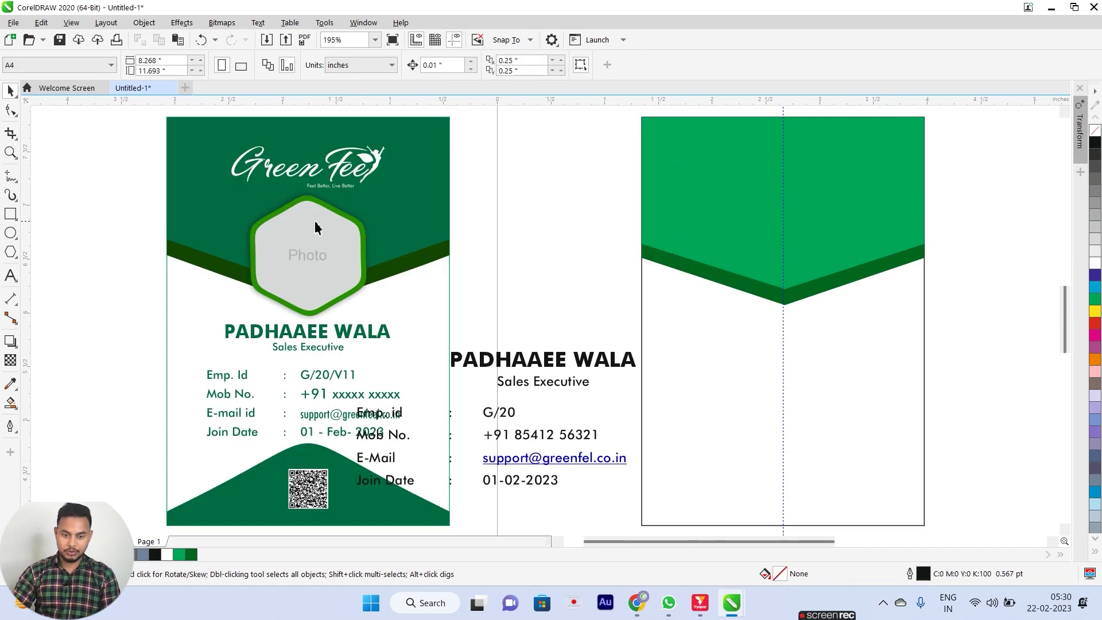
click(11, 251)
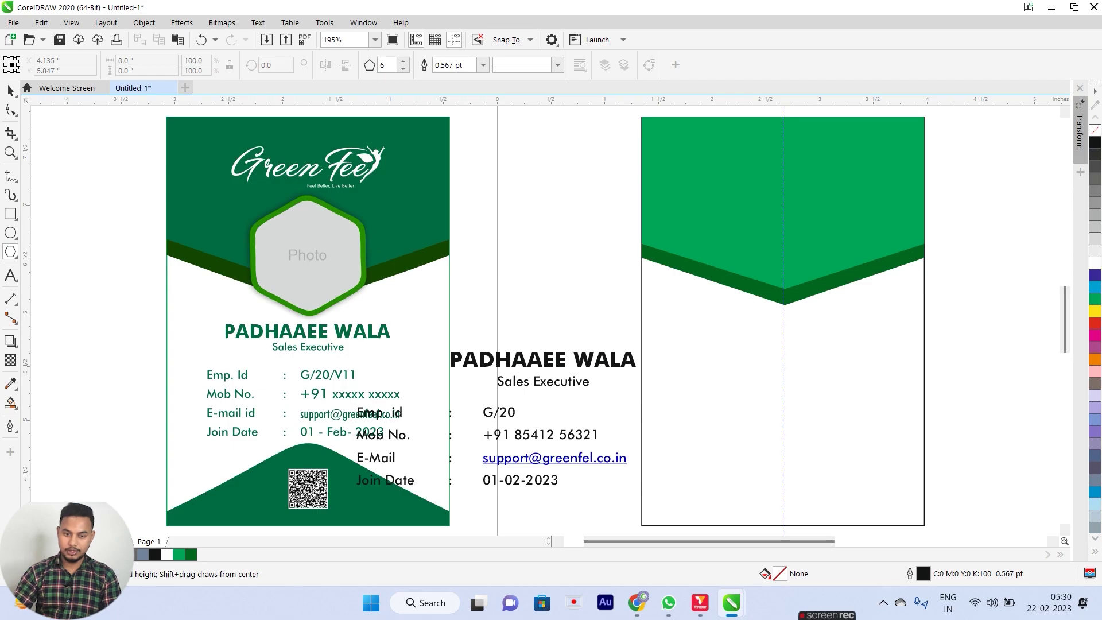
drag(740, 237, 872, 358)
key(space)
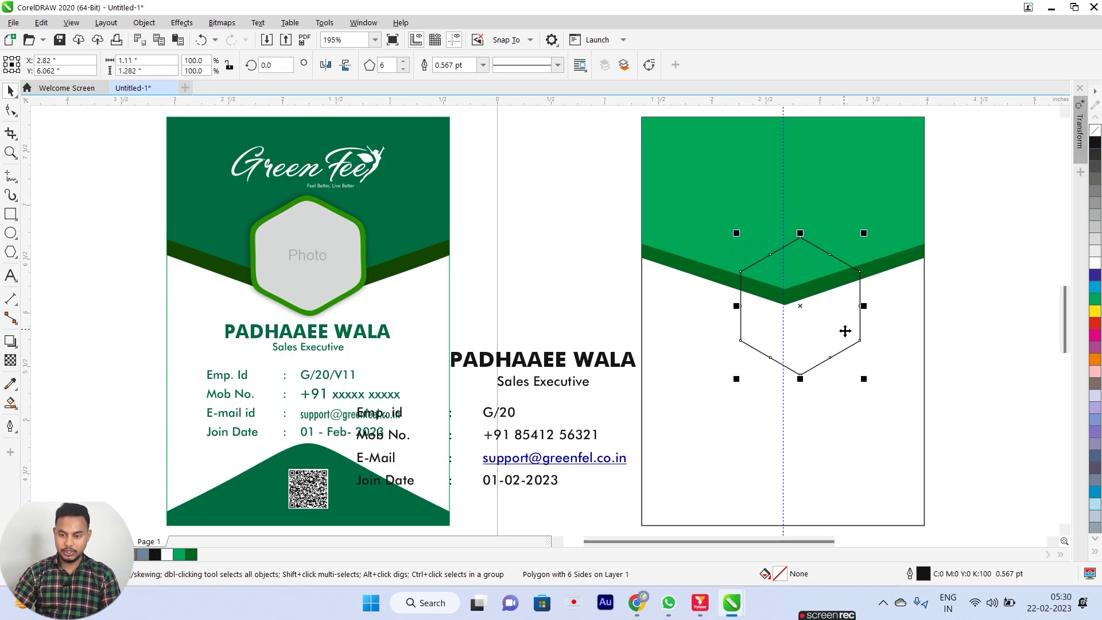
drag(802, 308, 787, 291)
click(1012, 277)
scroll(328, 202, up, 4)
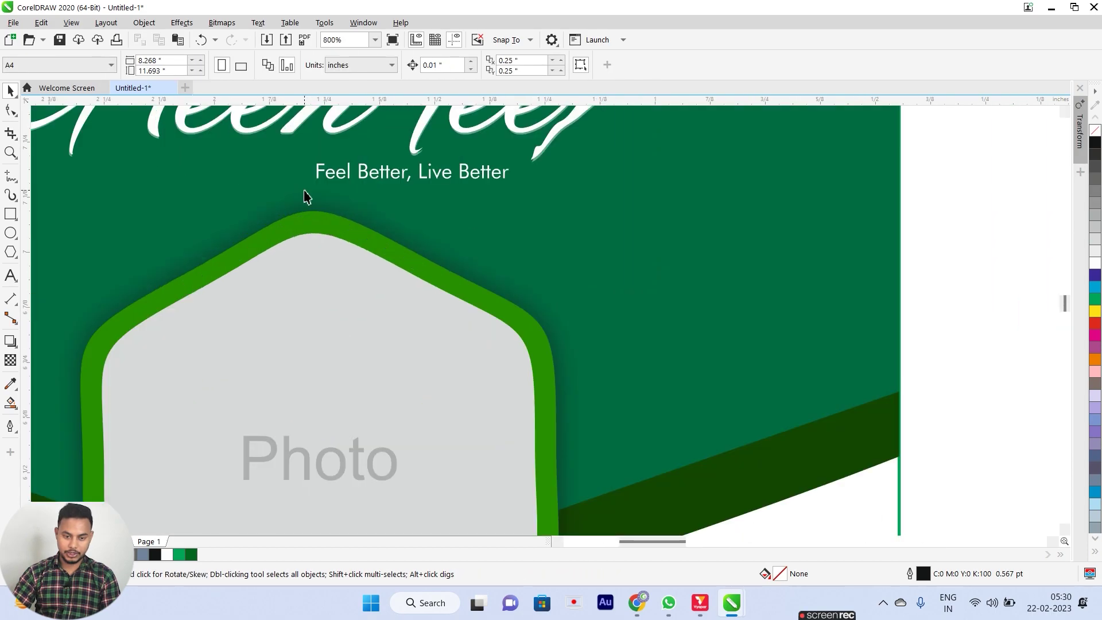
scroll(341, 229, down, 4)
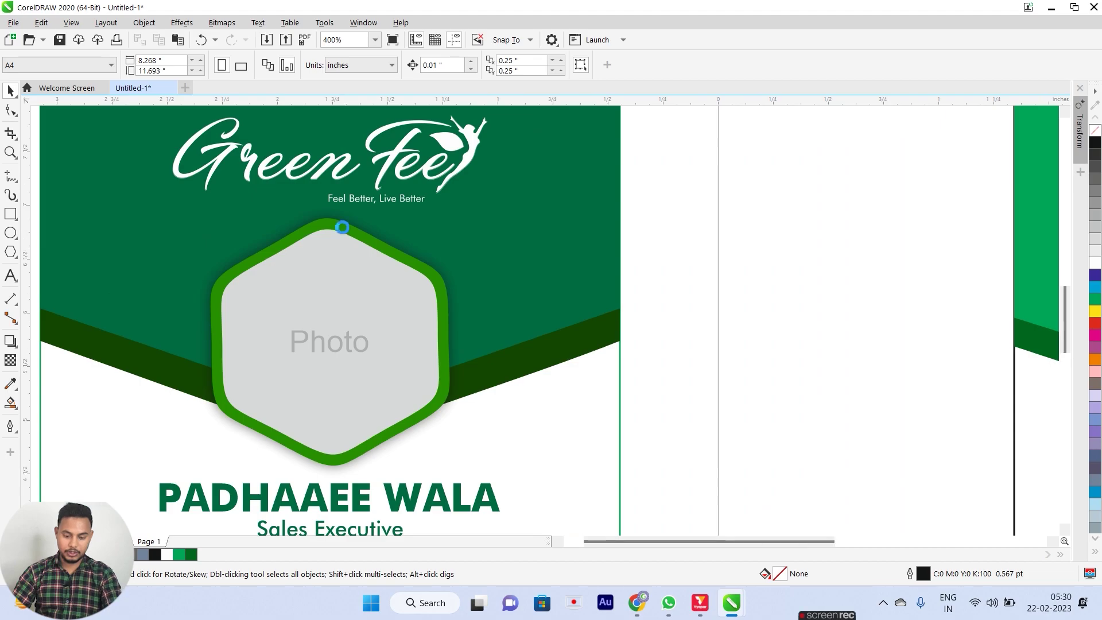
click(802, 337)
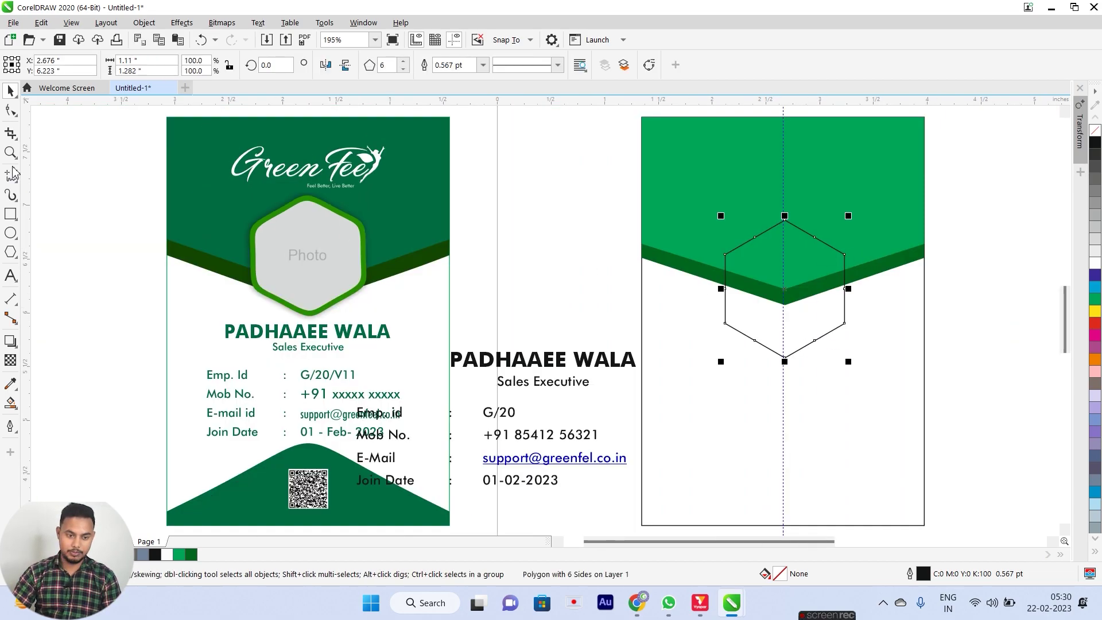
Switch to the Smooth tool and set its nib size to 0.2".
click(18, 118)
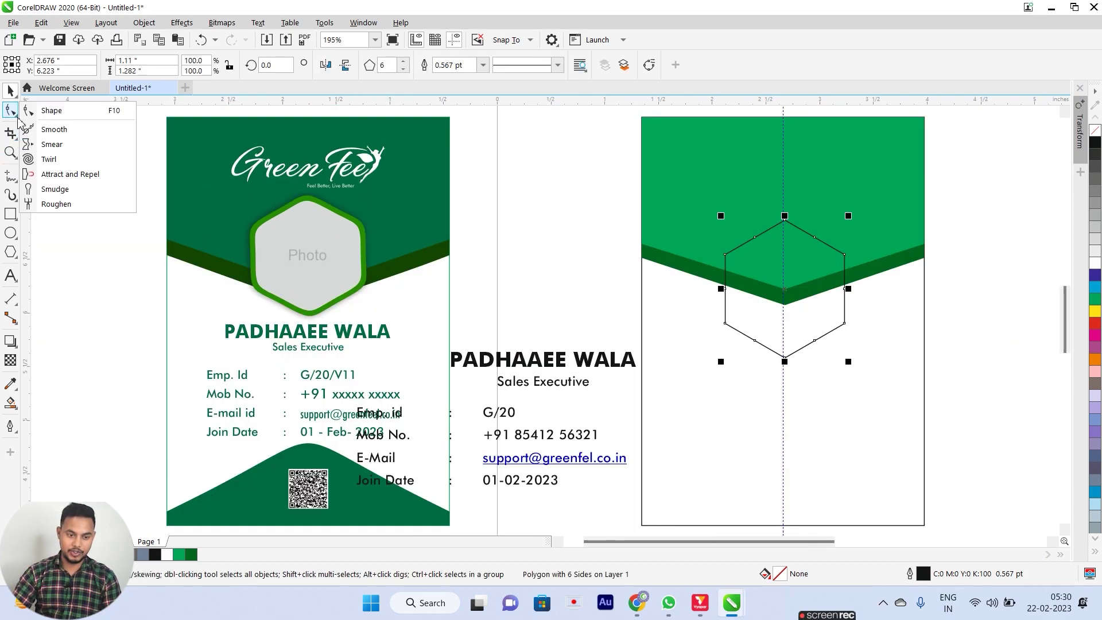
click(52, 130)
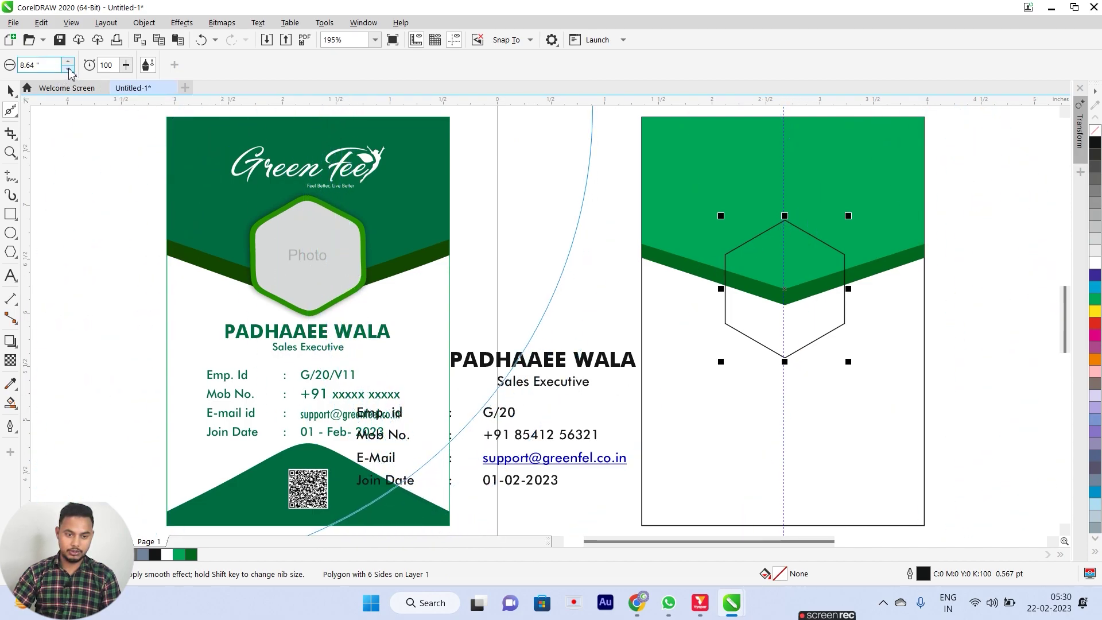
text(2)
key(Return)
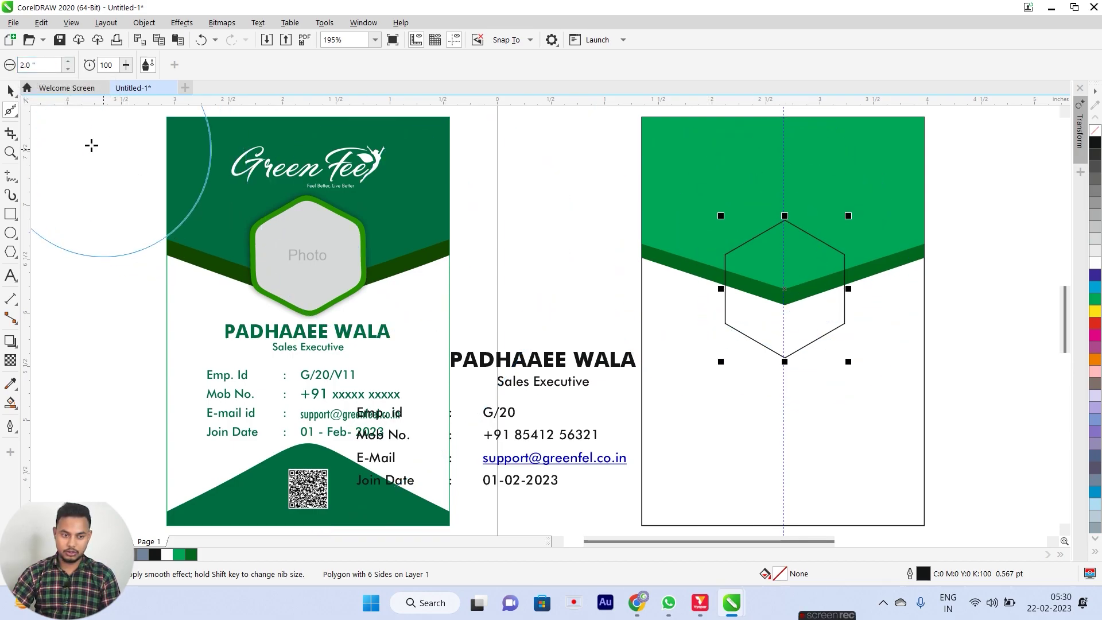
click(18, 65)
text(0)
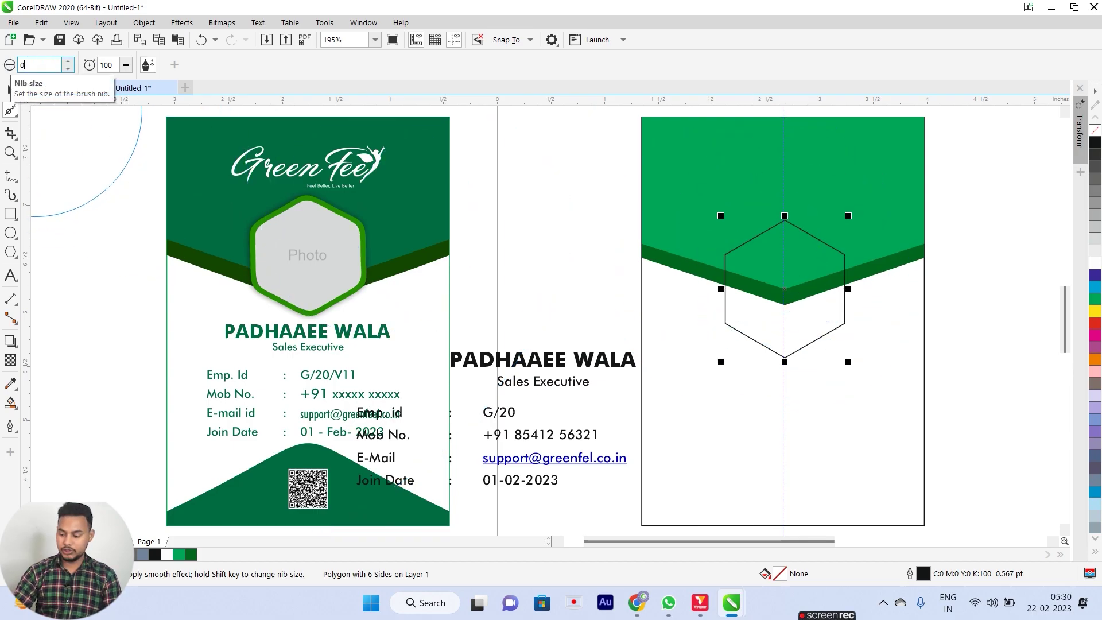
text(.2)
key(Return)
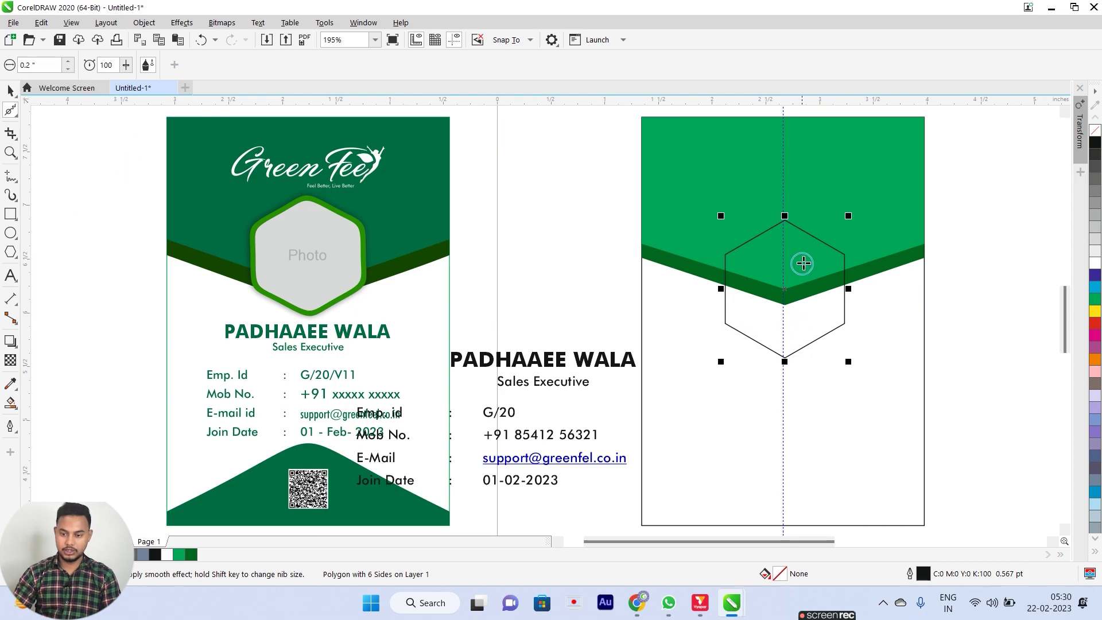
Round off the hexagon's top, left, right, lower-left and bottom corners.
scroll(795, 205, up, 5)
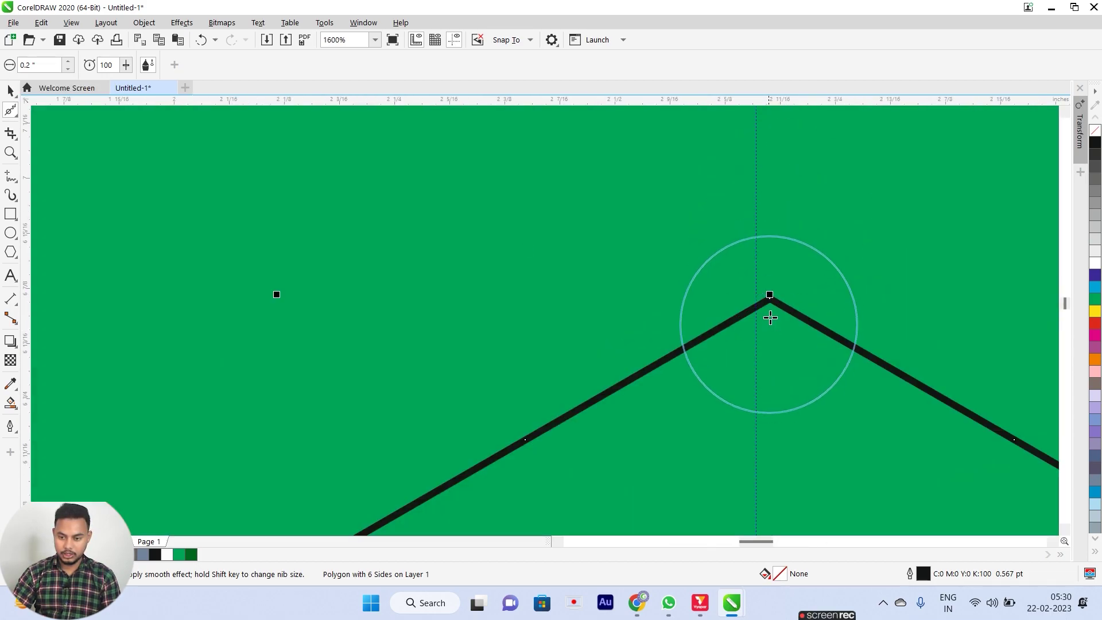
drag(769, 330, 769, 338)
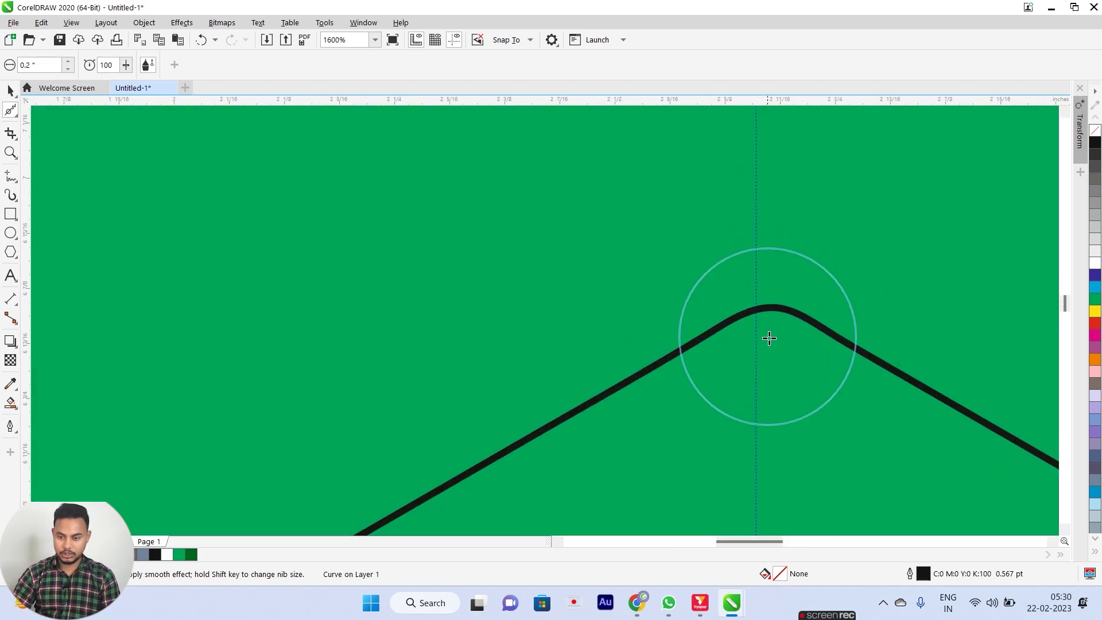
scroll(766, 330, down, 3)
drag(645, 393, 659, 416)
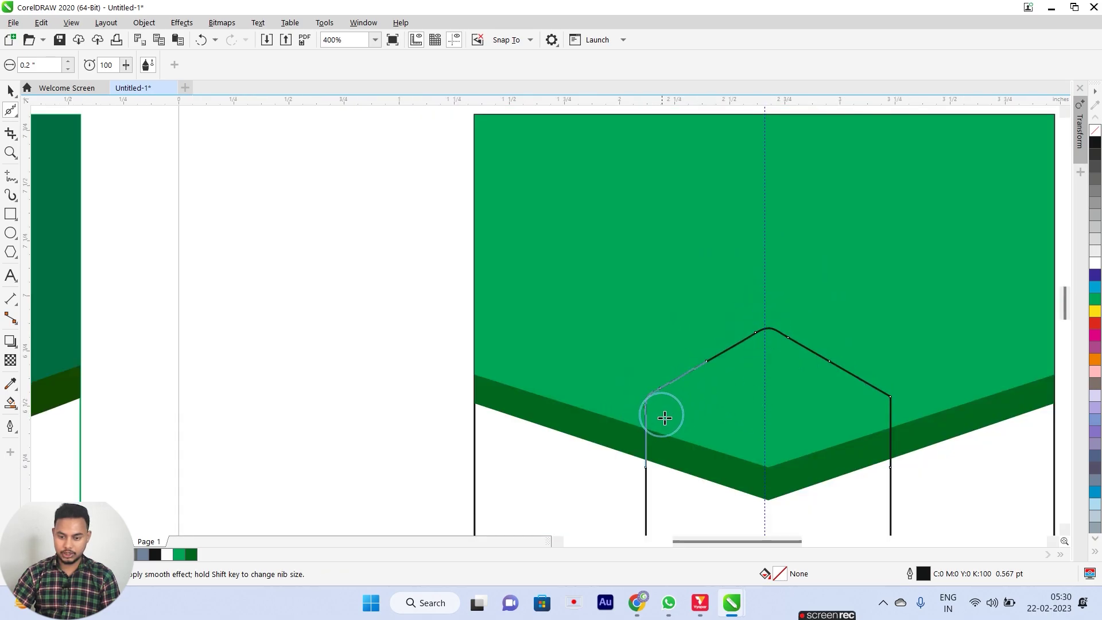
mouse_move(888, 401)
mouse_down()
mouse_move(860, 421)
mouse_move(893, 401)
mouse_up()
scroll(849, 413, down, 1)
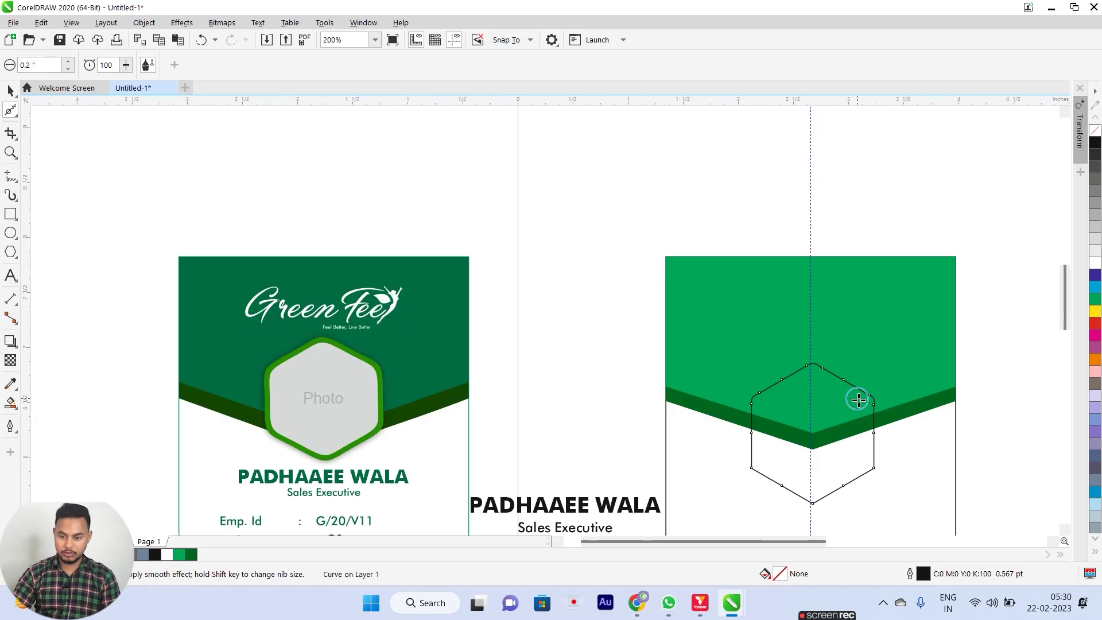
scroll(812, 455, up, 1)
drag(723, 460, 740, 450)
scroll(740, 450, down, 1)
scroll(795, 485, up, 1)
mouse_move(794, 485)
mouse_down()
mouse_move(790, 460)
mouse_move(792, 472)
mouse_up()
scroll(792, 472, down, 1)
scroll(792, 472, up, 2)
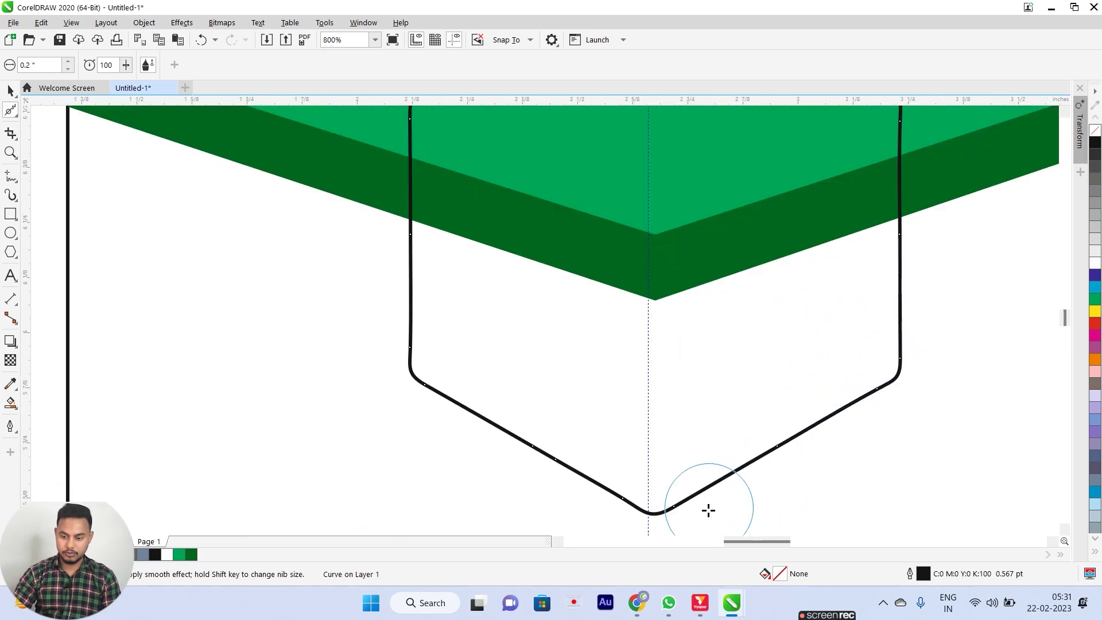
scroll(711, 509, down, 1)
scroll(664, 475, down, 2)
key(space)
key(F4)
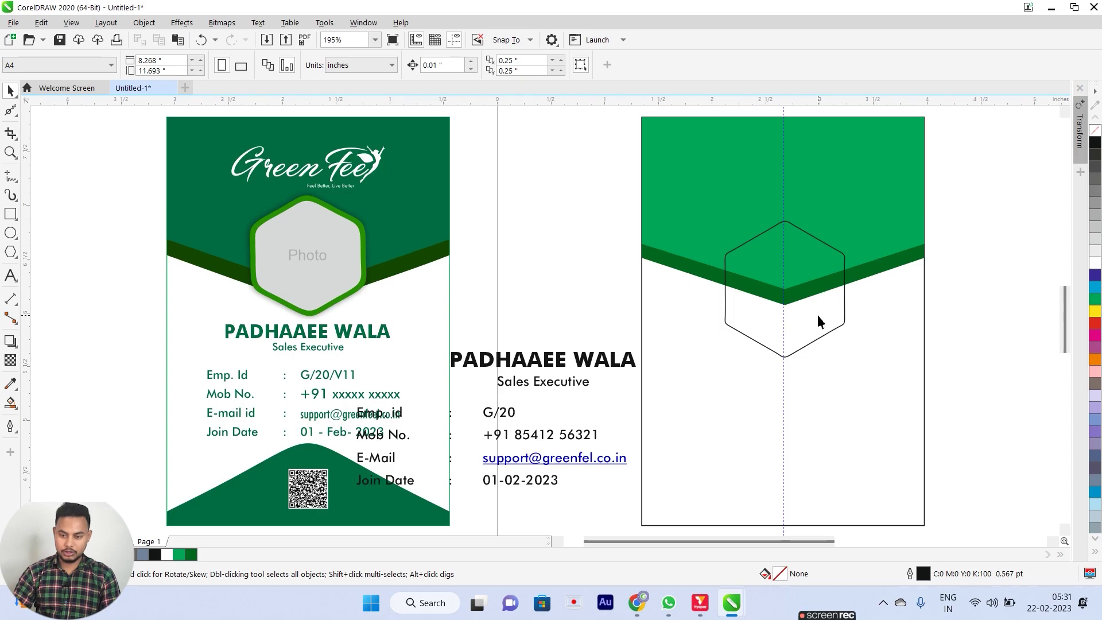
Fill the hexagon with a lighter lime green and remove its black outline.
click(804, 349)
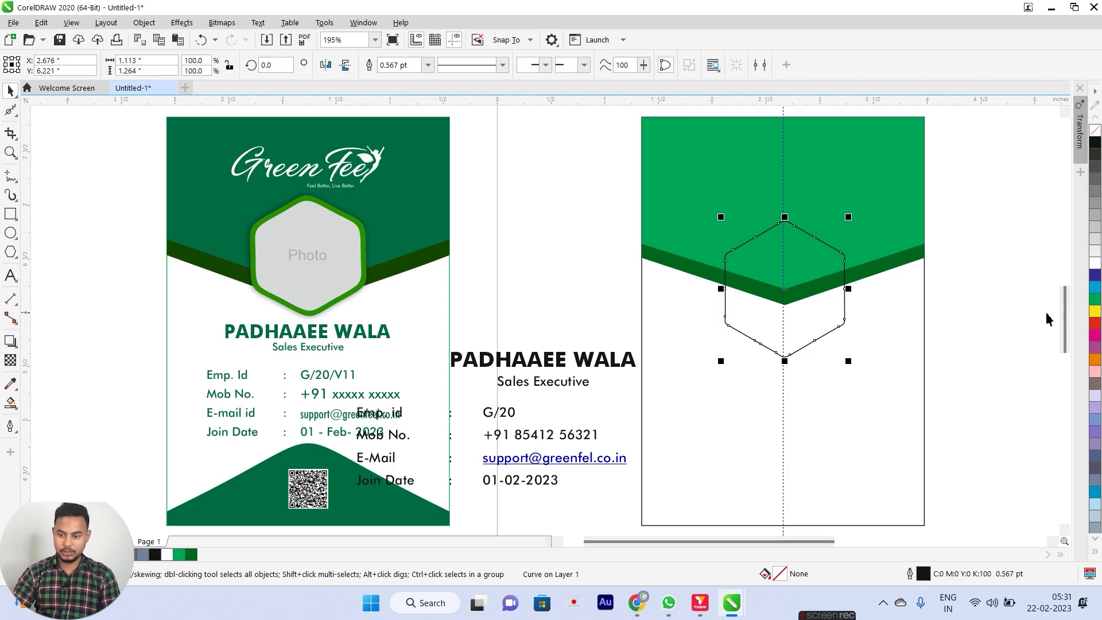
click(1096, 300)
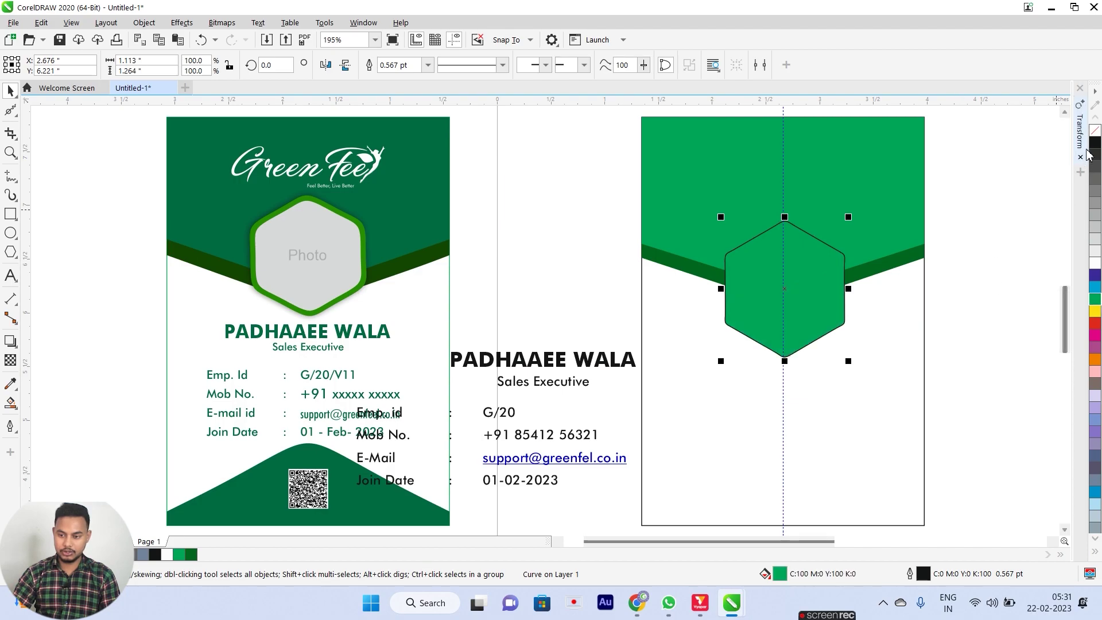
right_click(1095, 131)
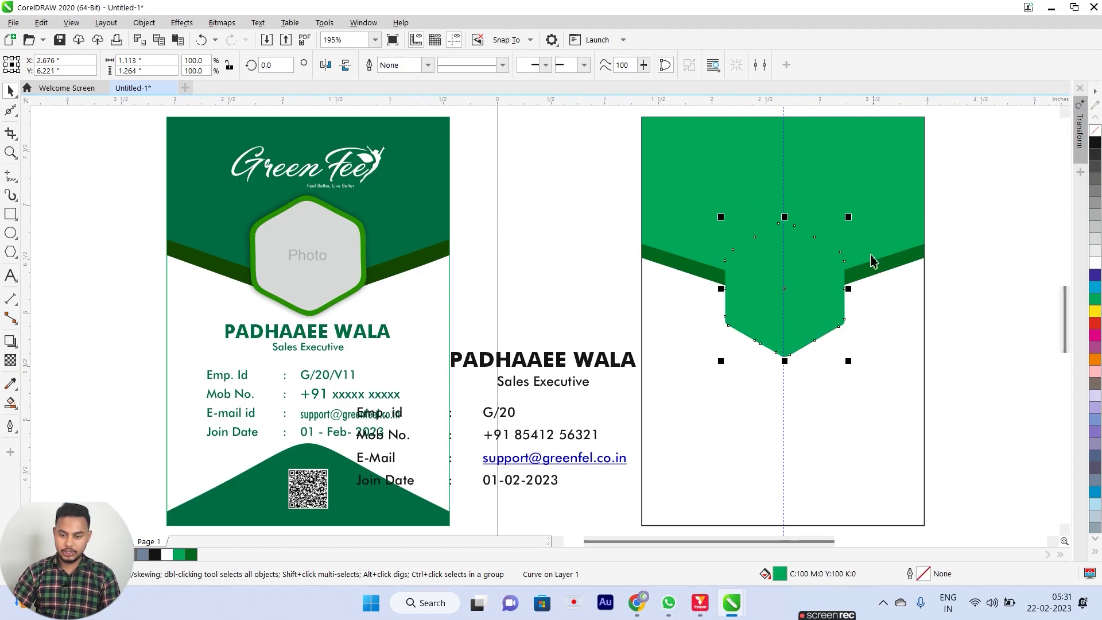
click(1097, 305)
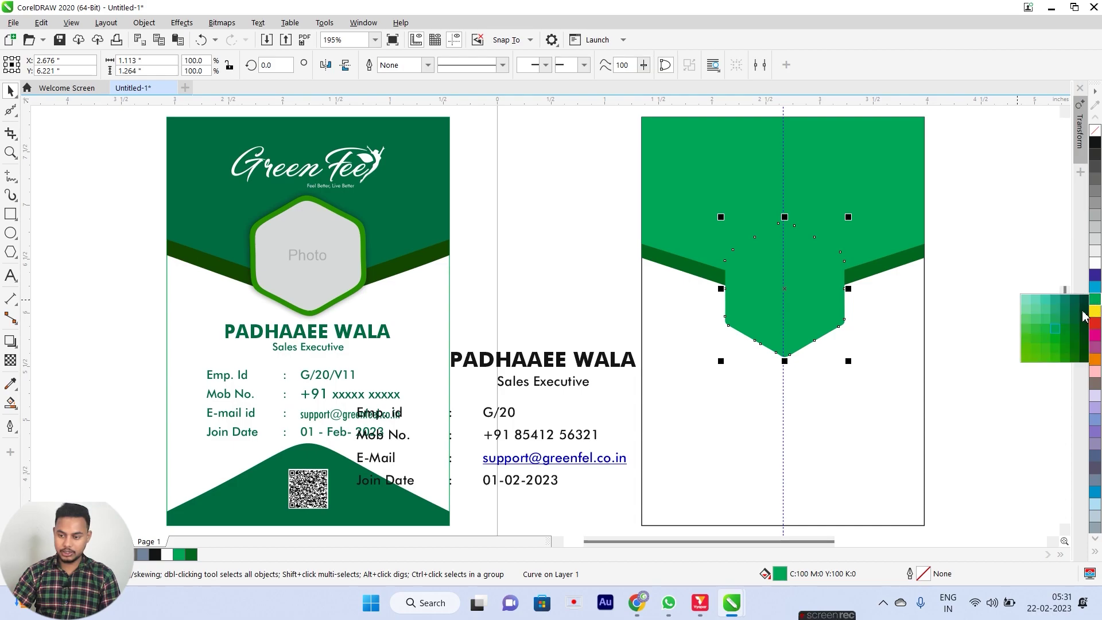
click(1032, 353)
click(1024, 328)
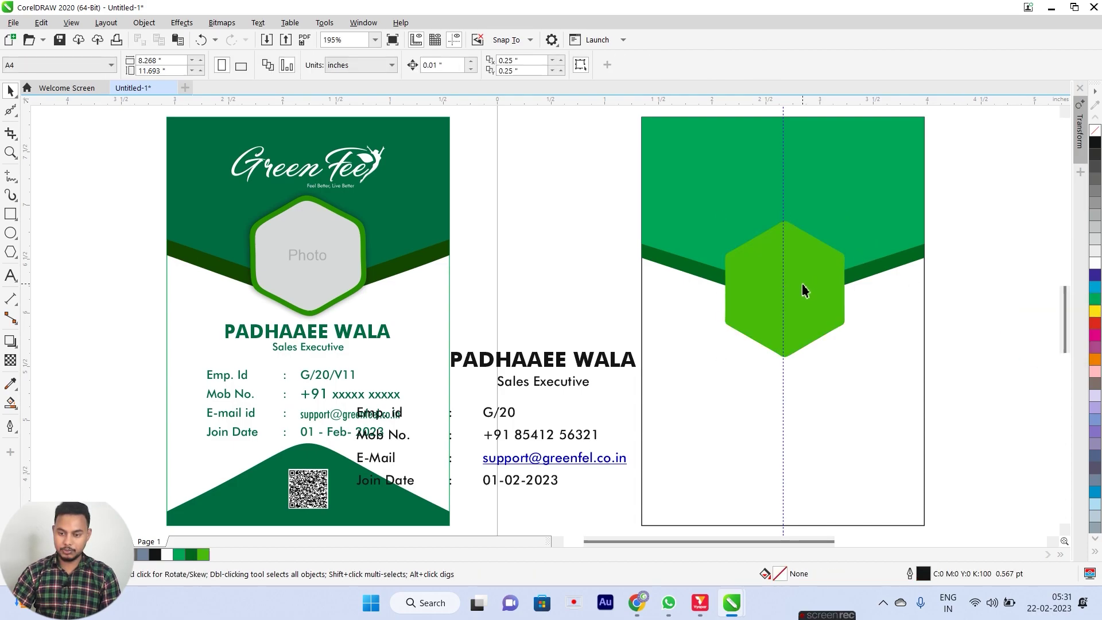
scroll(798, 229, up, 2)
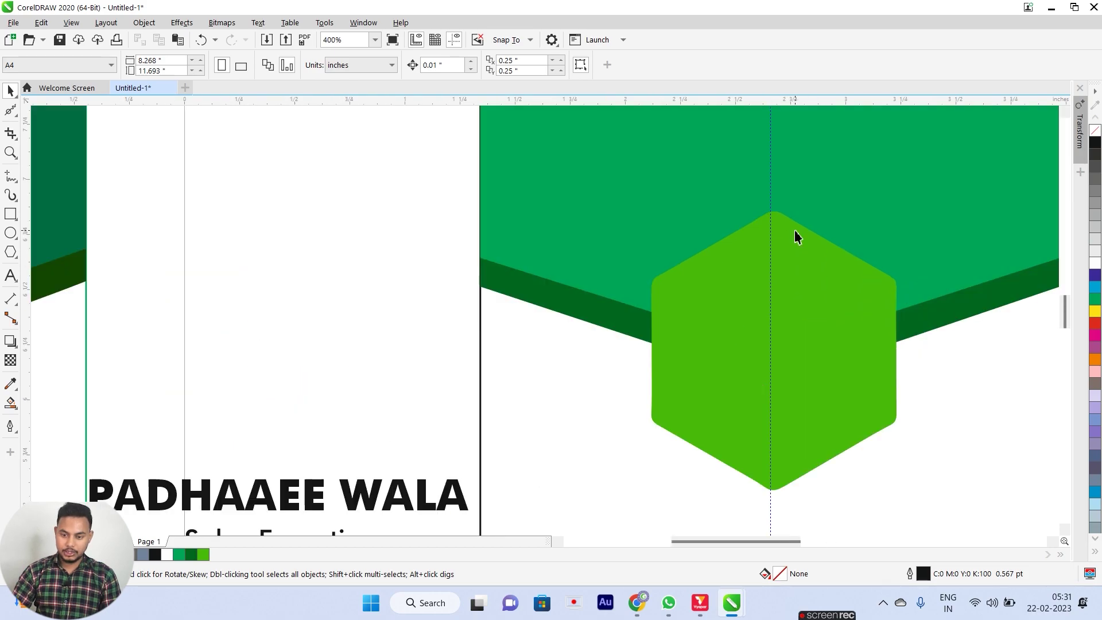
Smooth the hexagon's lower-left, bottom, upper-right, top and upper-left corners further.
click(10, 112)
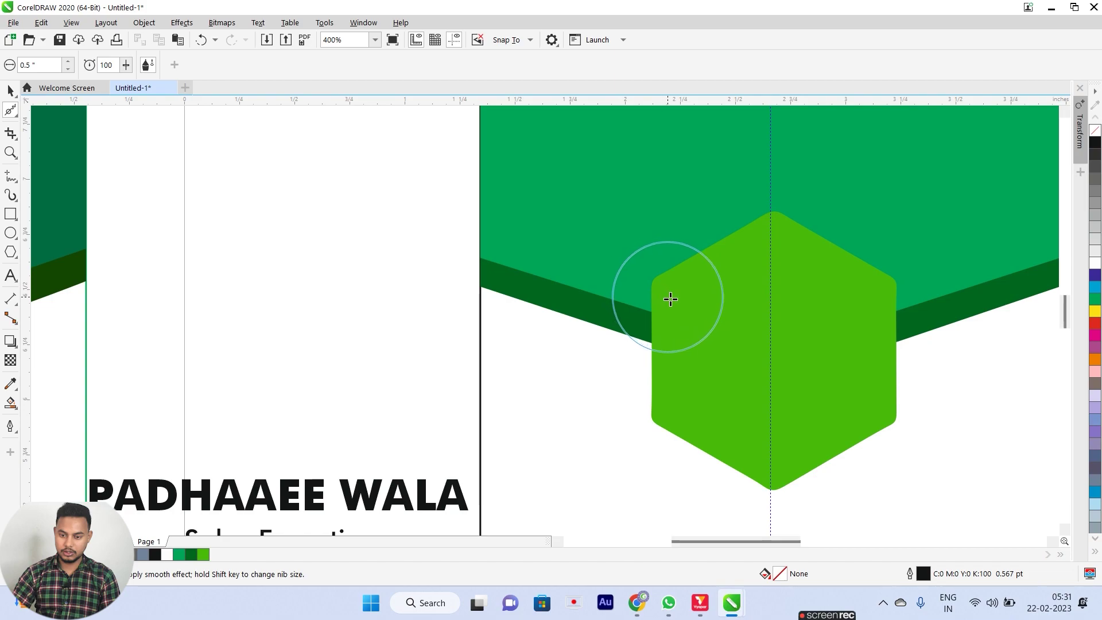
click(690, 404)
drag(690, 404, 657, 413)
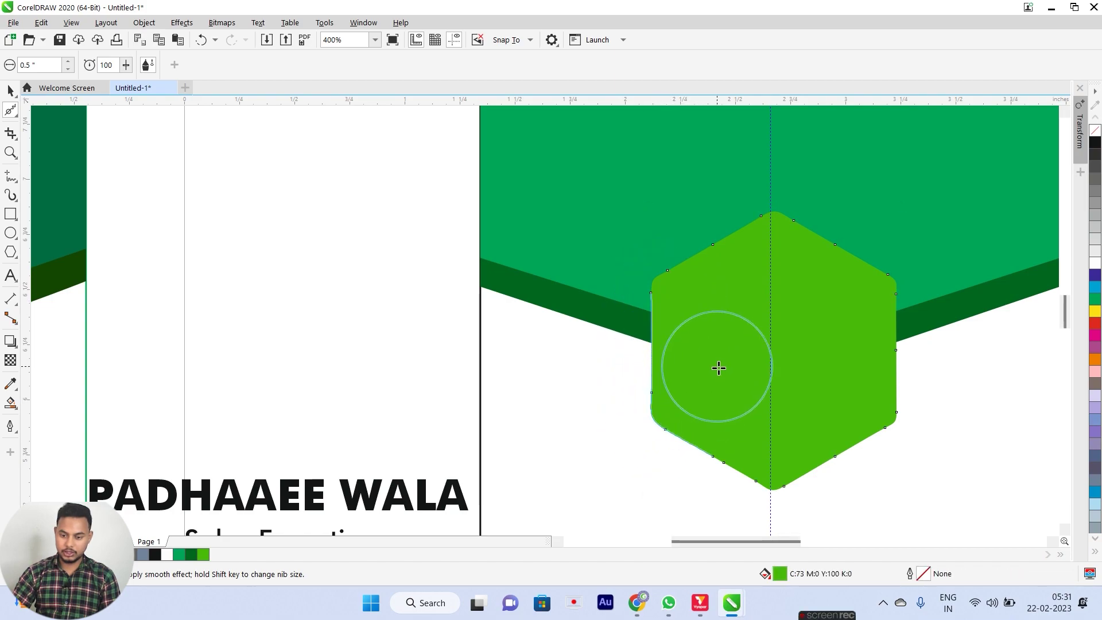
drag(752, 484, 778, 487)
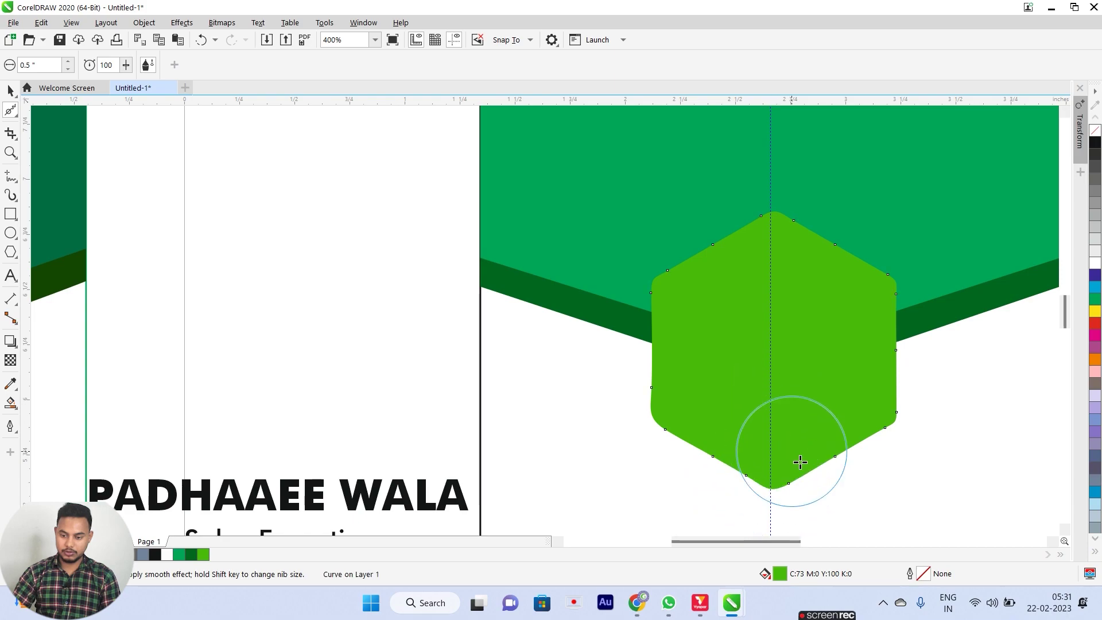
drag(890, 317, 898, 277)
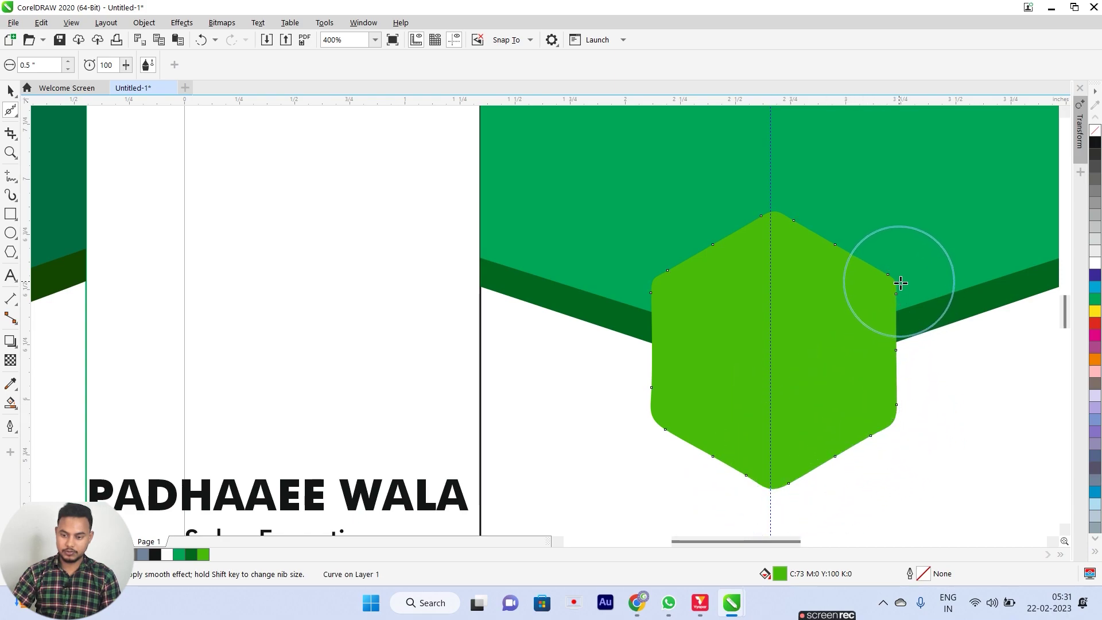
mouse_move(777, 219)
mouse_down()
mouse_move(713, 283)
mouse_move(654, 276)
mouse_move(664, 300)
mouse_move(698, 308)
mouse_up()
key(space)
scroll(865, 297, down, 3)
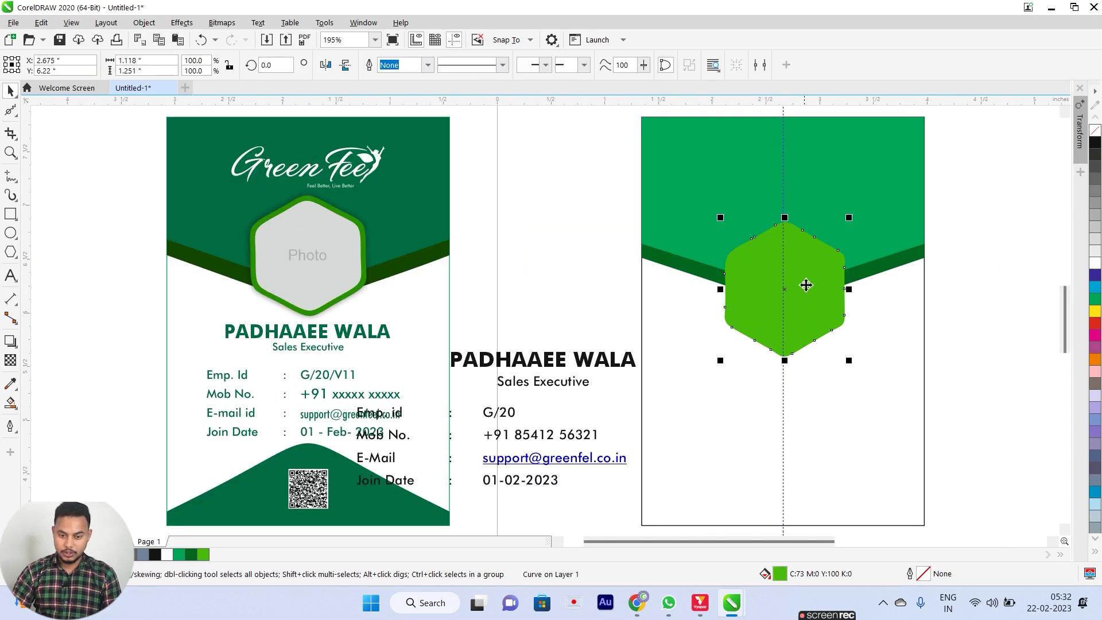
Add an 86.7% inner copy of the hexagon filled with light grey.
scroll(806, 286, up, 3)
drag(893, 439, 875, 434)
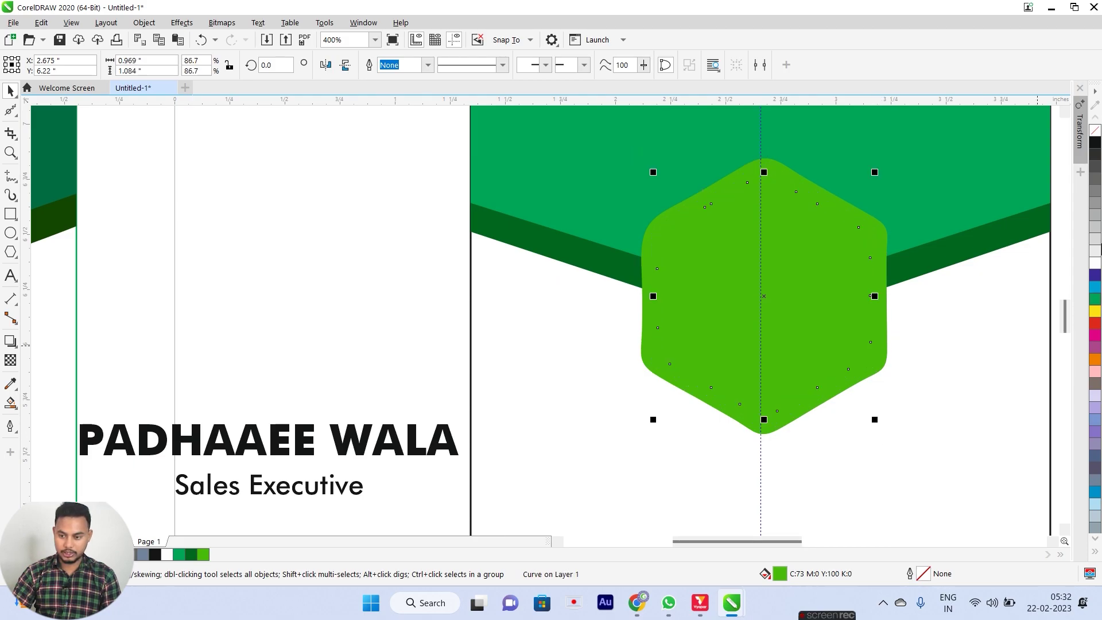
click(1096, 205)
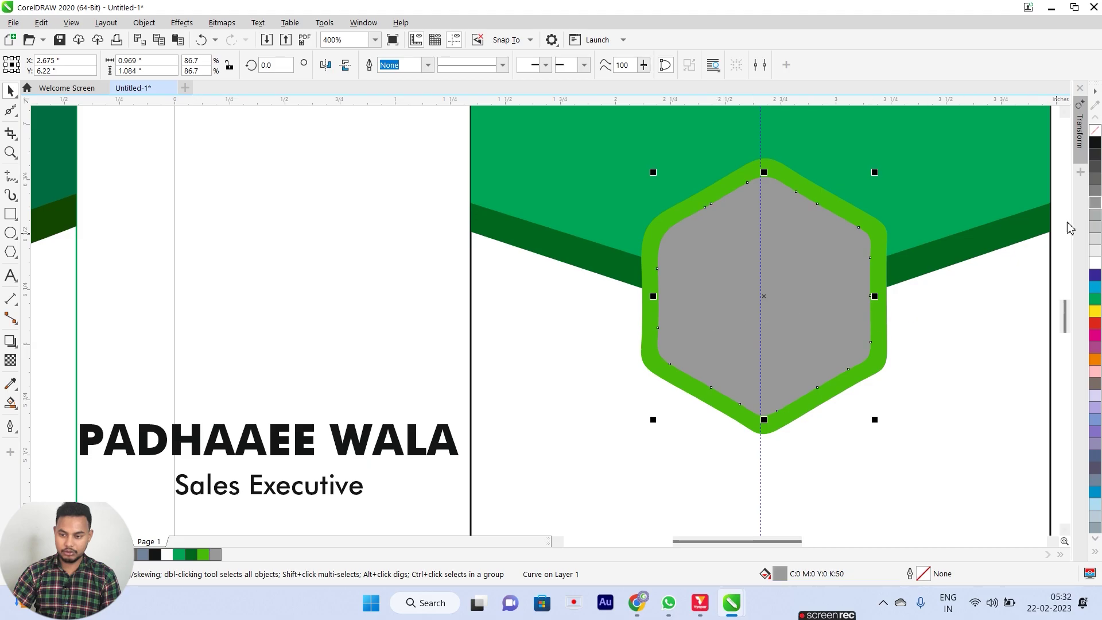
click(1097, 234)
click(541, 319)
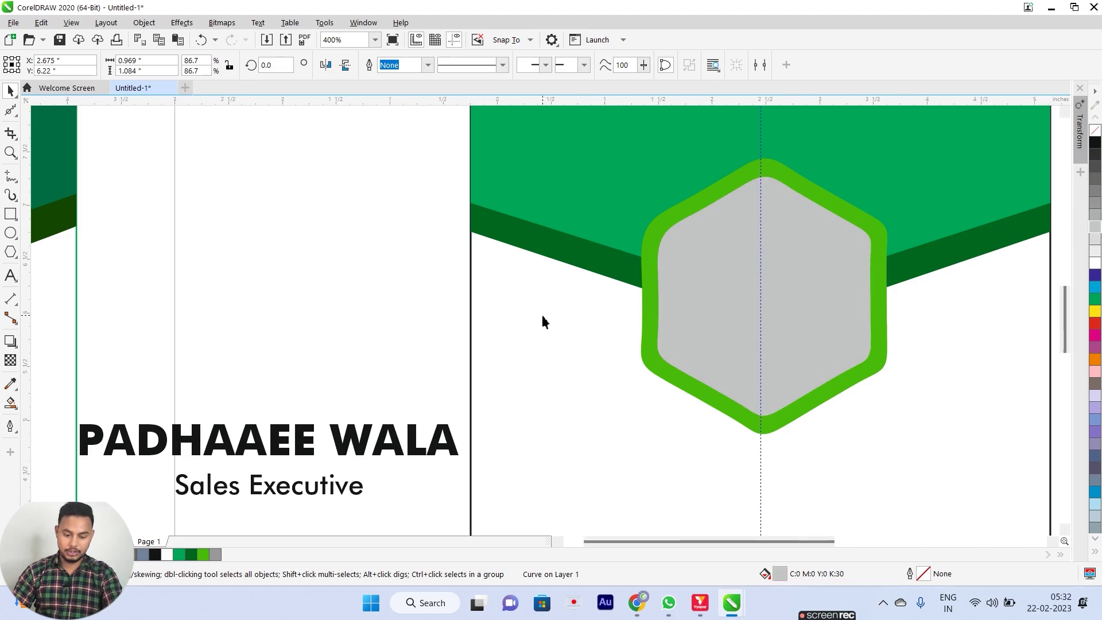
key(F4)
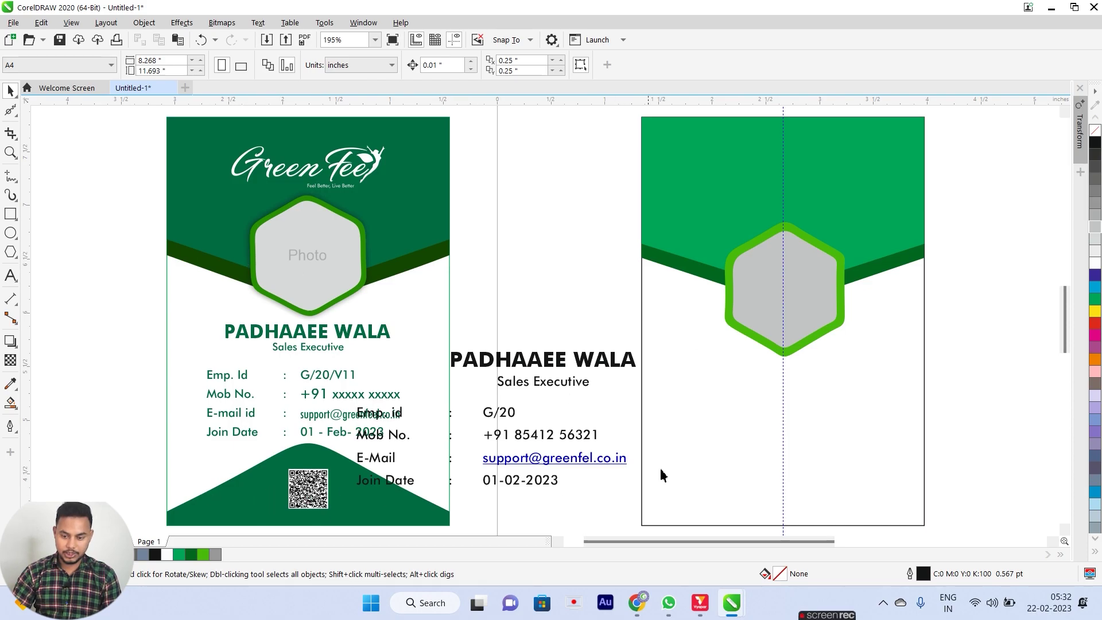
Make a short copy of the card rectangle along the card's bottom edge.
scroll(780, 452, down, 2)
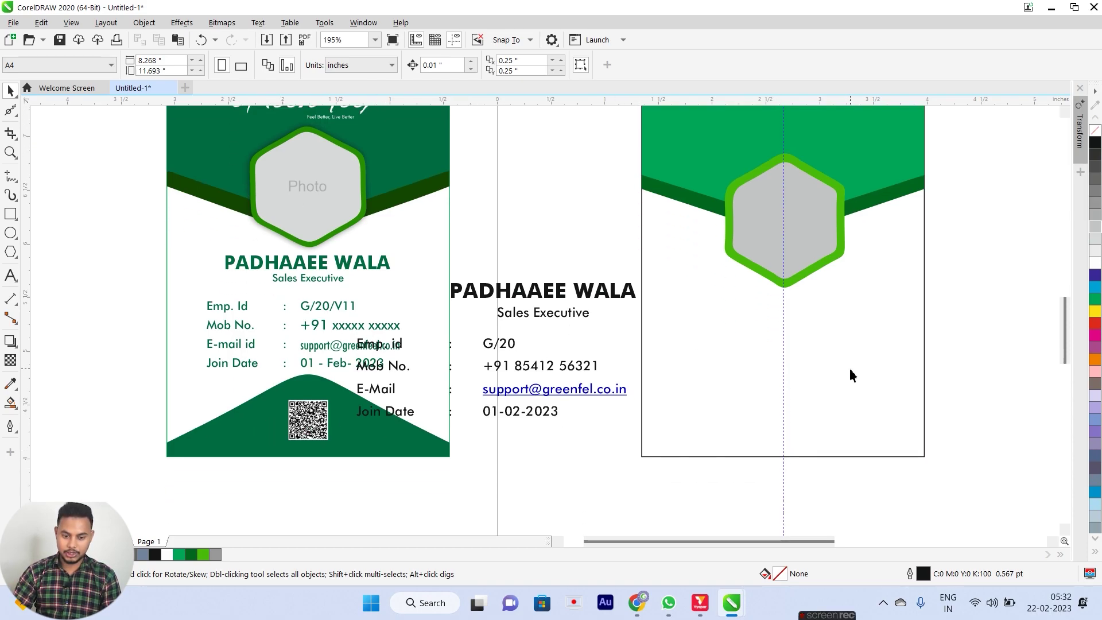
scroll(849, 373, up, 2)
click(854, 455)
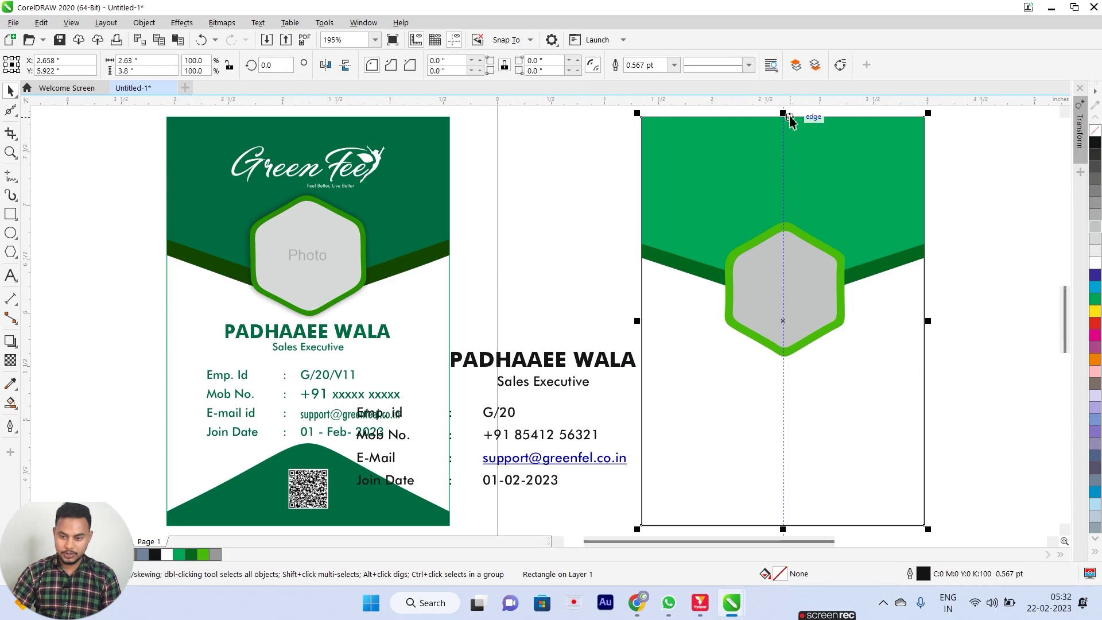
drag(789, 118, 789, 448)
Move both green header bands slightly up.
drag(622, 114, 642, 134)
drag(976, 302, 975, 302)
drag(786, 310, 785, 295)
click(971, 259)
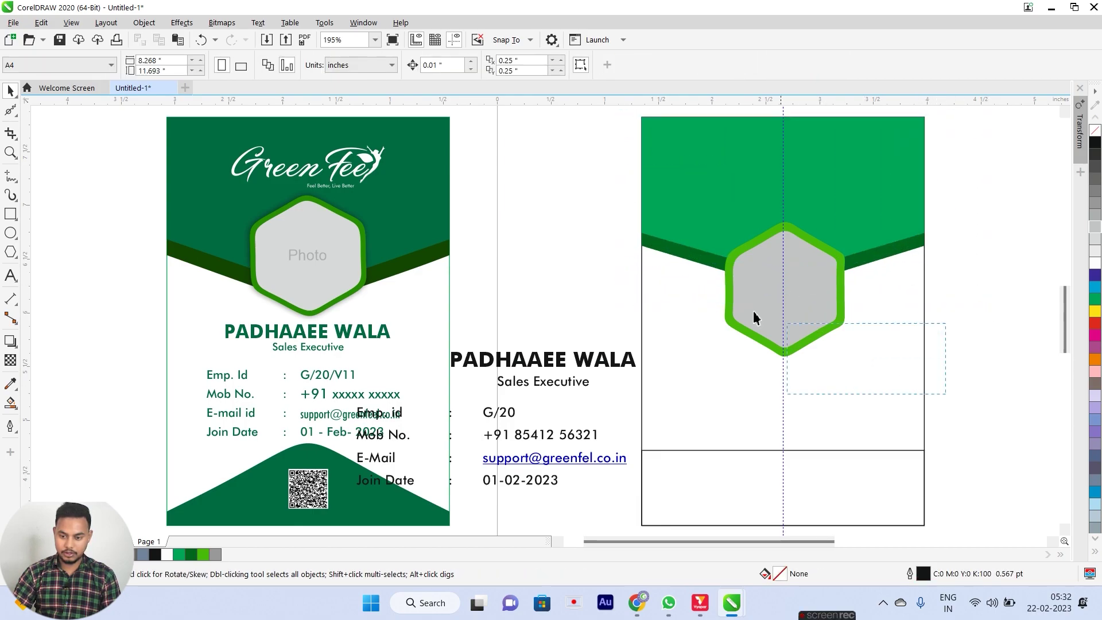
Move the two-hexagon photo frame higher so it straddles the header.
drag(677, 202, 855, 367)
drag(782, 302, 787, 264)
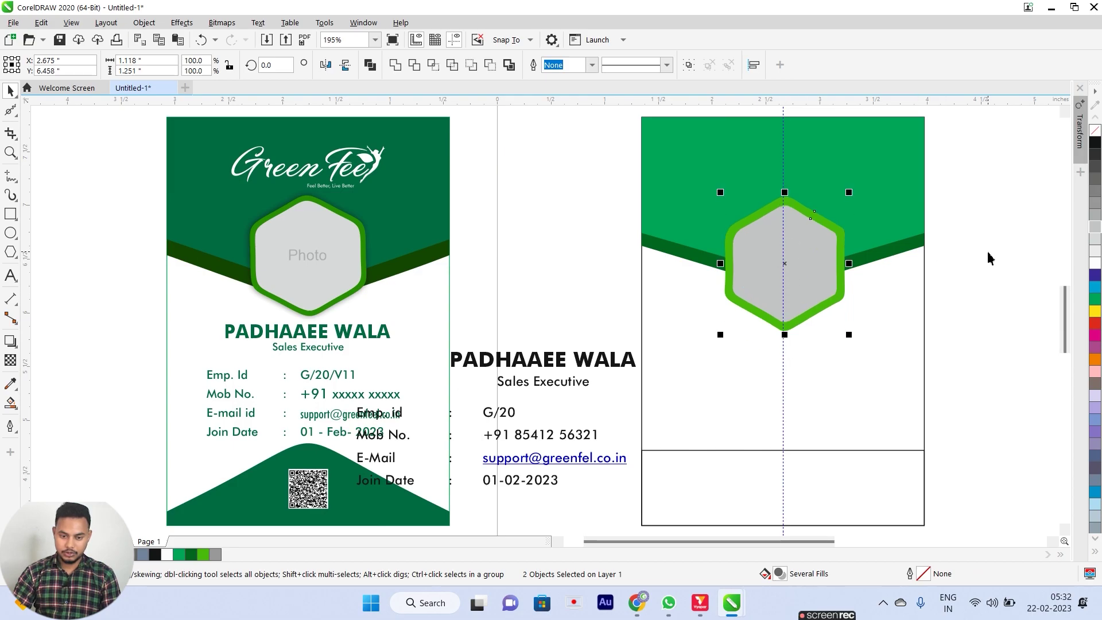
drag(787, 266, 787, 249)
click(980, 281)
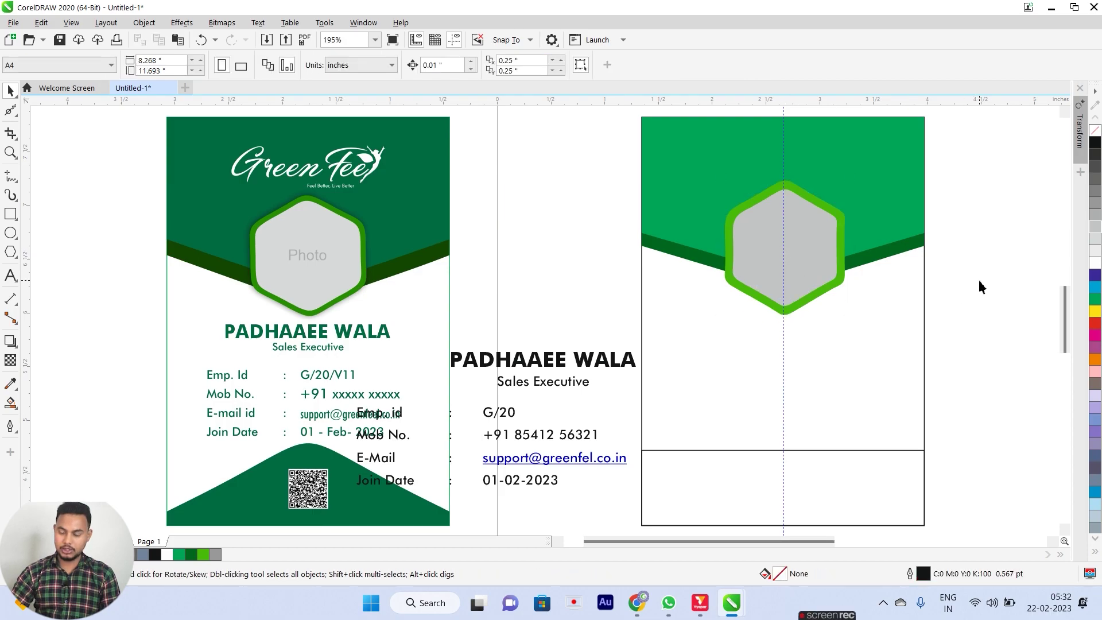
scroll(294, 198, up, 5)
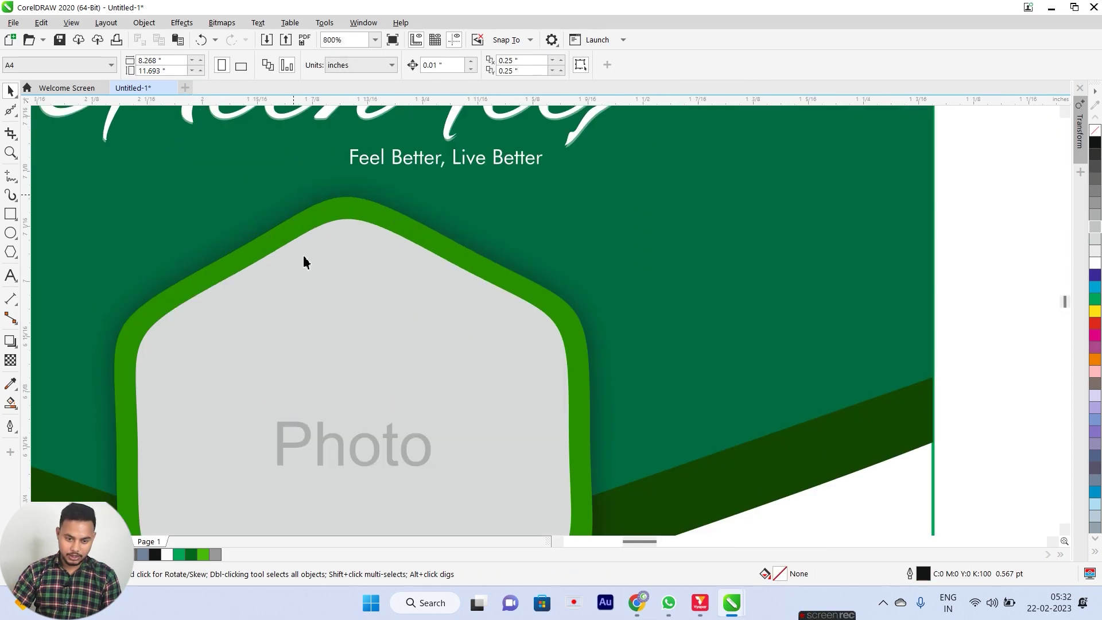
scroll(342, 246, down, 5)
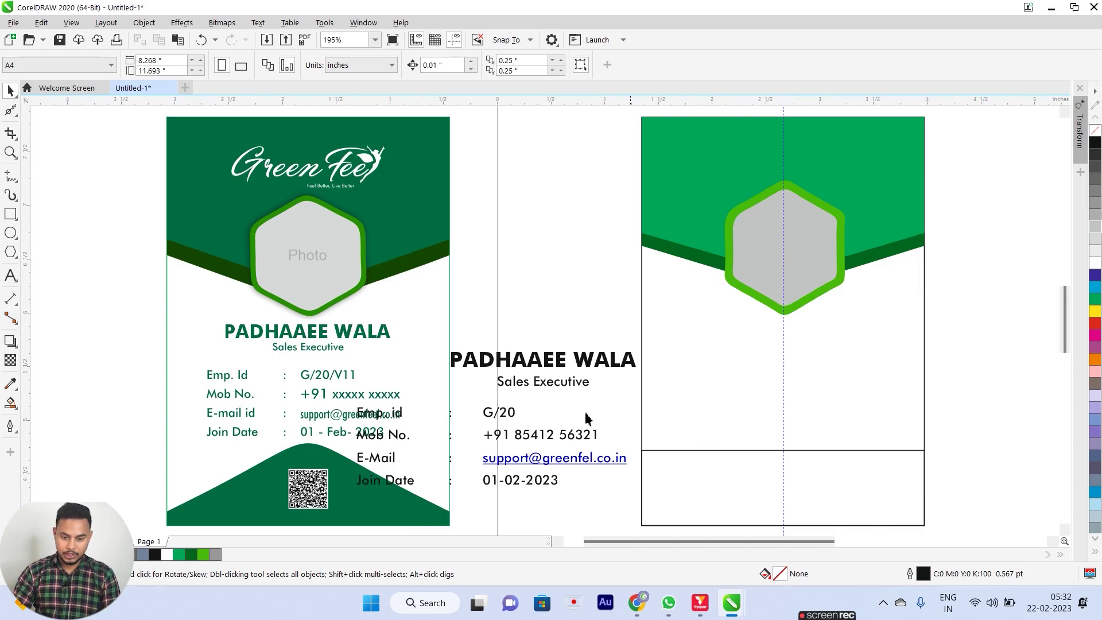
Move the PADHAAEE WALA name and Sales Executive title onto the new card, centred.
click(515, 363)
shift+click(543, 382)
drag(546, 382, 782, 361)
click(943, 333)
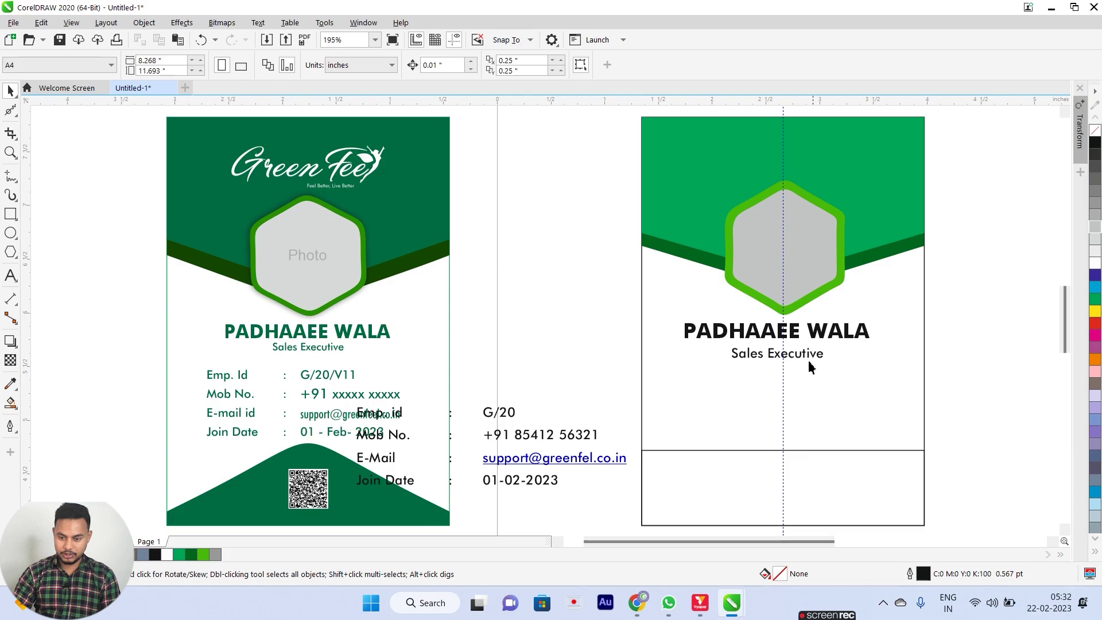
Raise Sales Executive closer to the name and shrink both slightly.
scroll(808, 361, up, 3)
scroll(787, 413, down, 1)
drag(766, 493, 772, 473)
scroll(773, 472, down, 3)
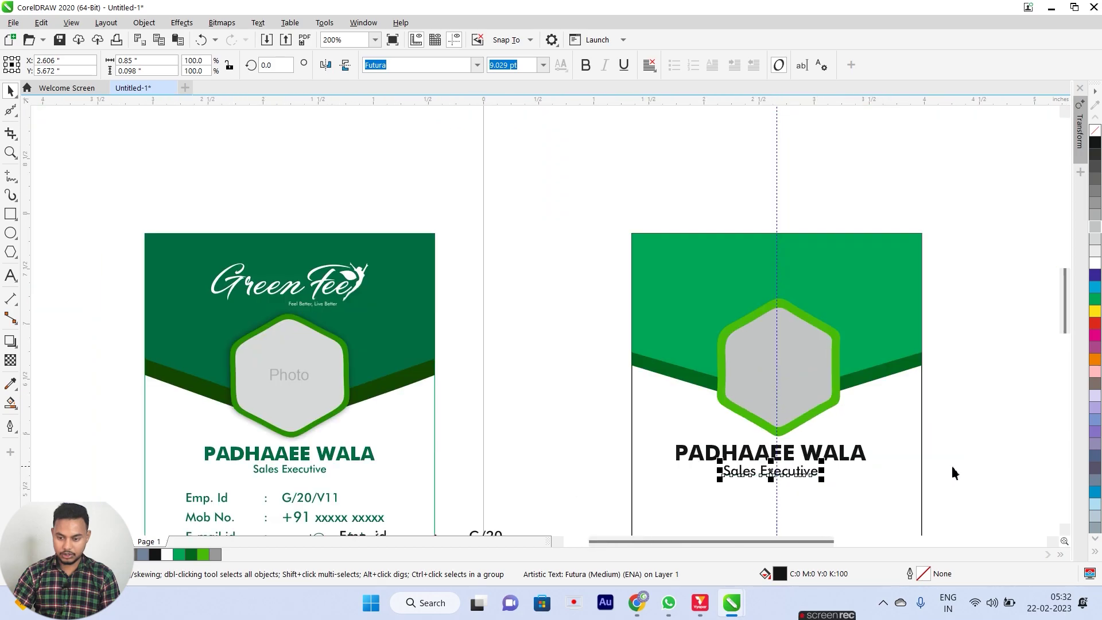
scroll(931, 453, down, 2)
drag(979, 388, 589, 292)
drag(874, 357, 860, 355)
Move the colon and value columns closer to the detail labels.
click(964, 333)
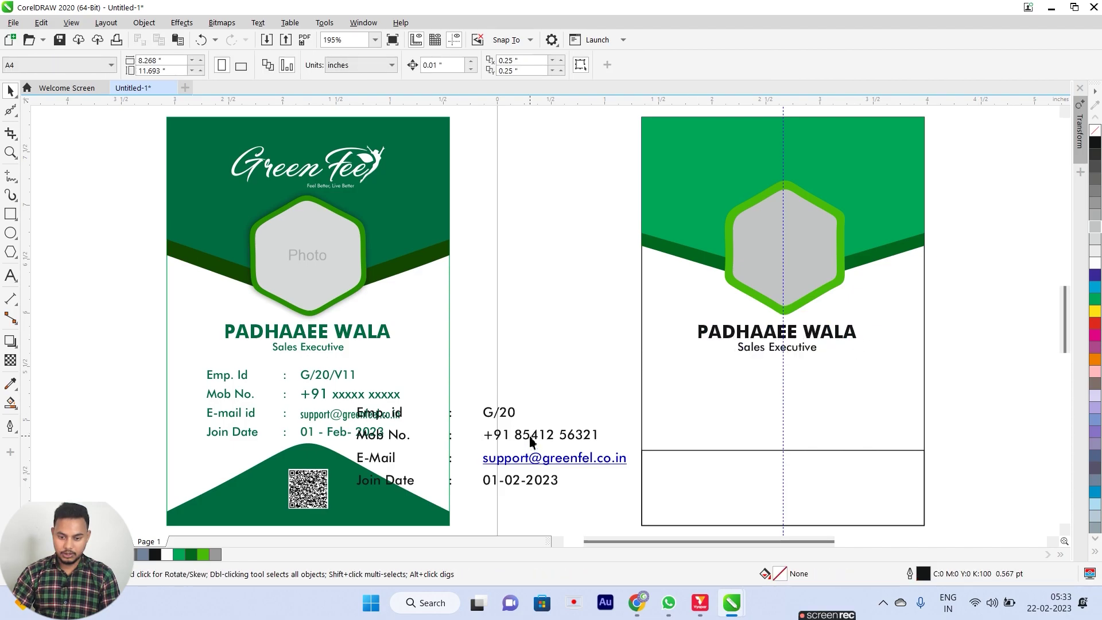
drag(650, 534, 335, 368)
click(582, 459)
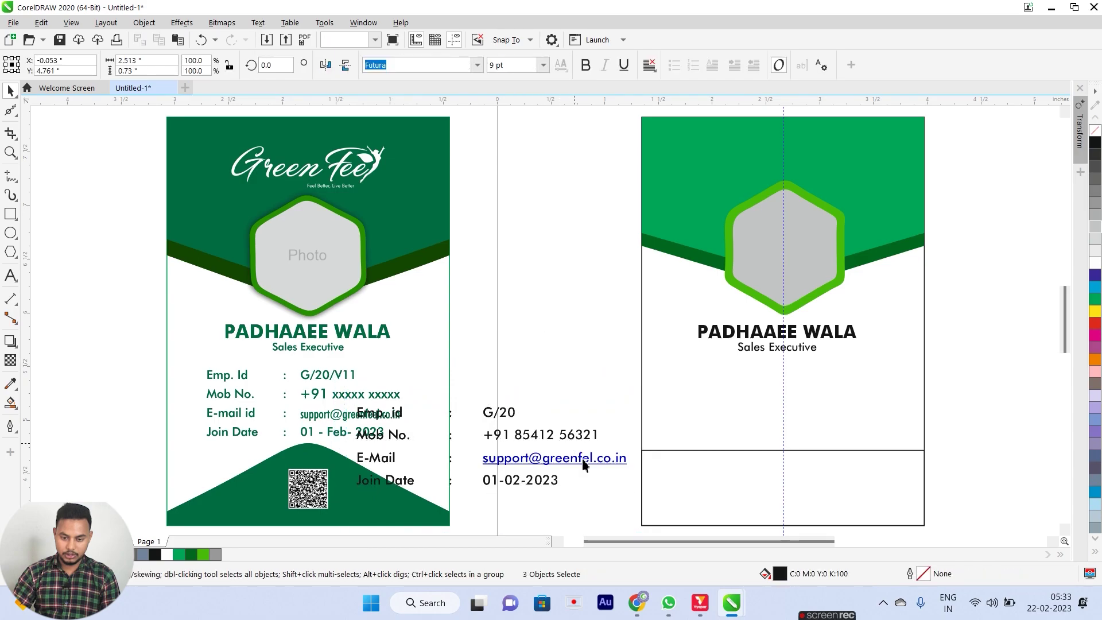
shift+click(450, 434)
drag(561, 436, 540, 461)
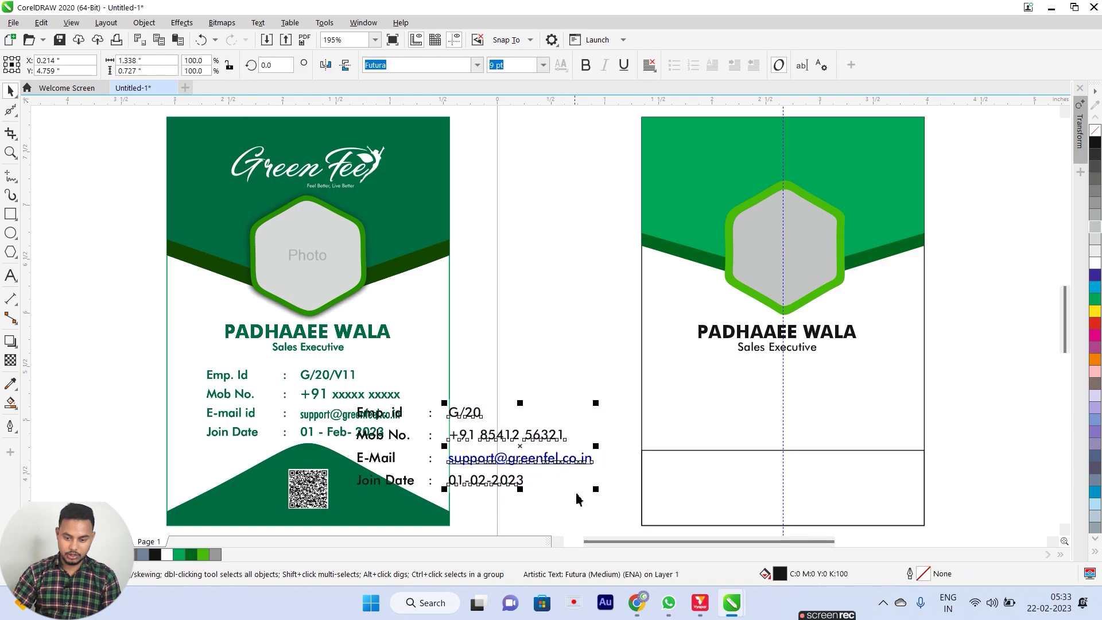
Move the Emp. id, Mob No., E-Mail and Join Date details onto the card and group them.
shift+click(430, 458)
shift+click(379, 480)
drag(529, 435, 839, 394)
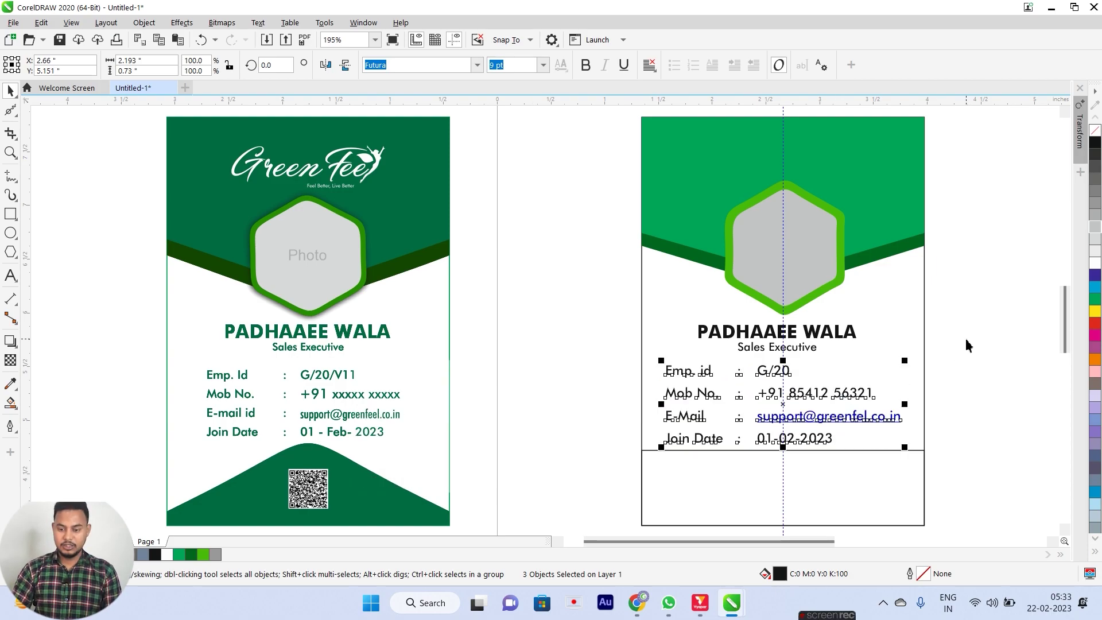
key(ctrl+g)
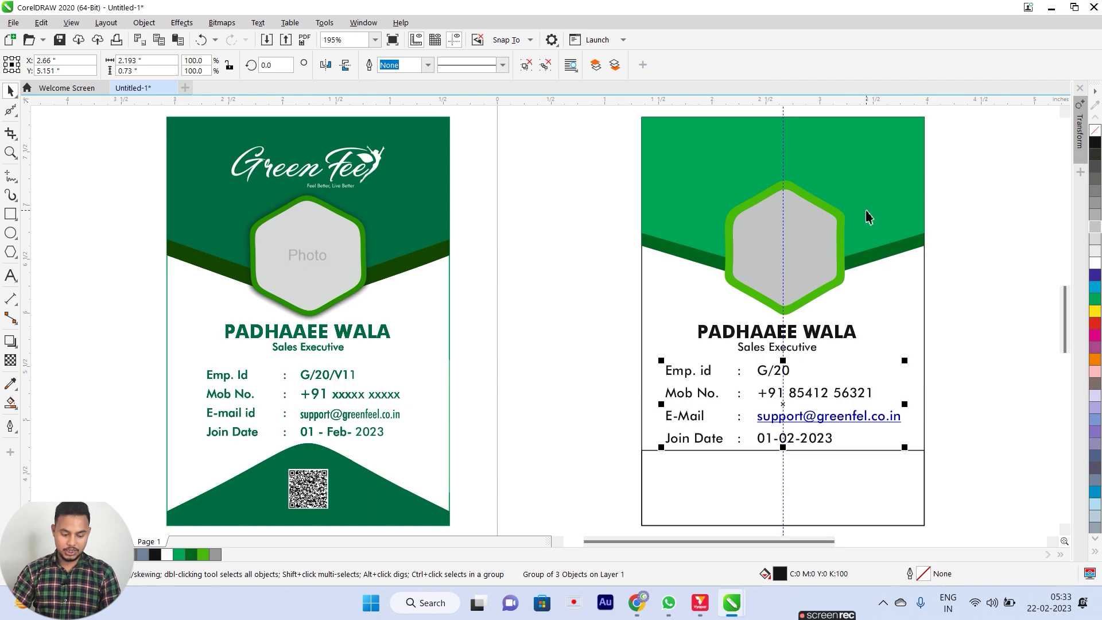
shift+click(829, 486)
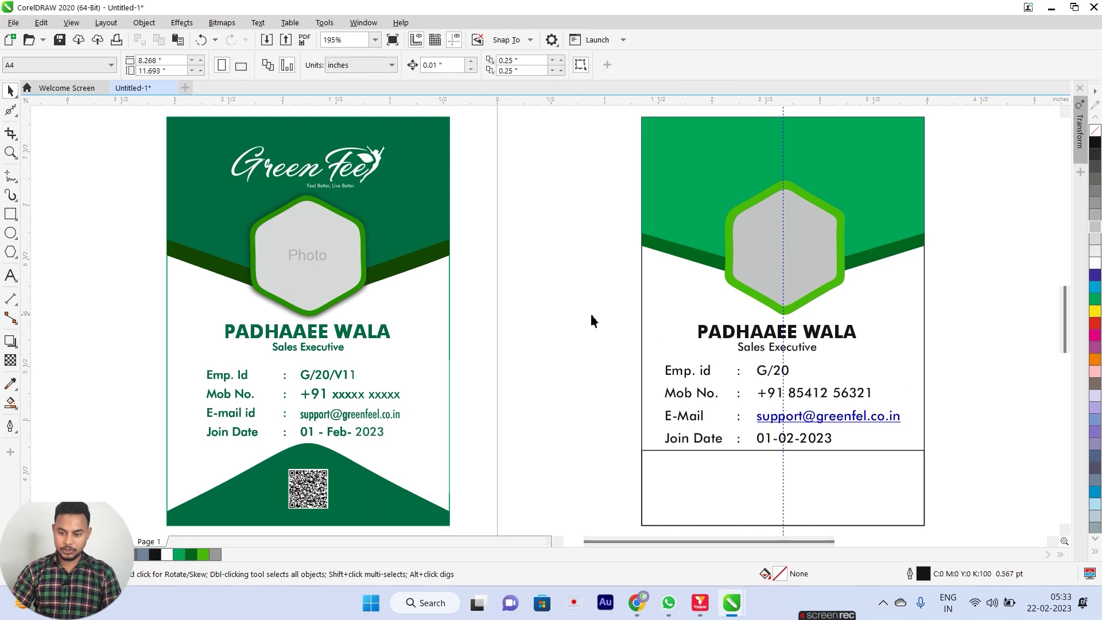
Centre the name and title text horizontally on the card.
drag(591, 318, 974, 380)
key(c)
click(1001, 363)
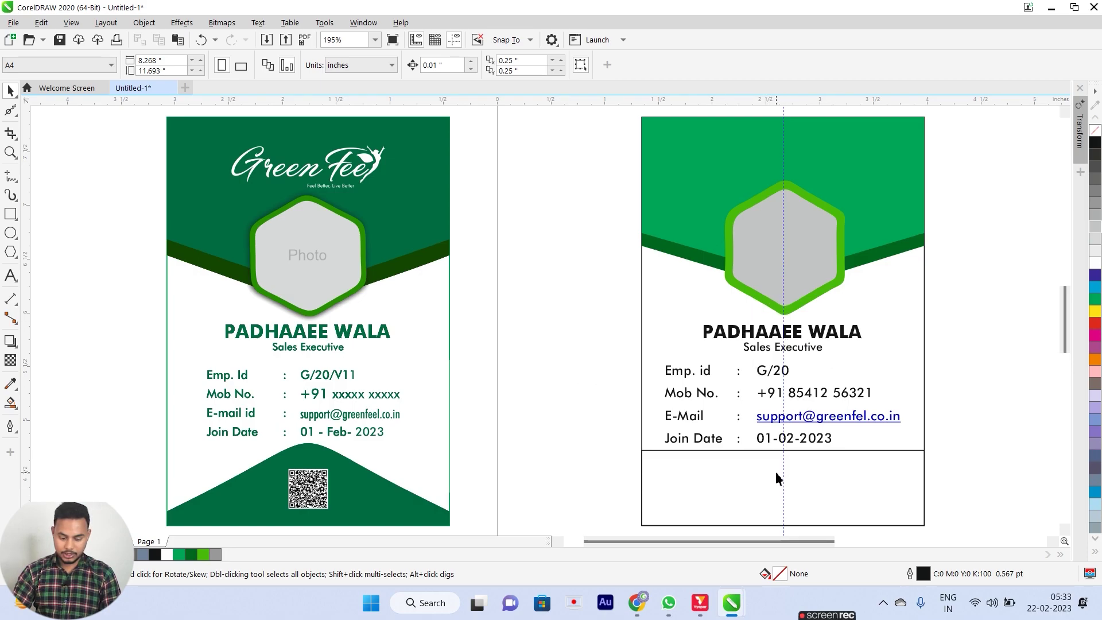
scroll(778, 476, down, 1)
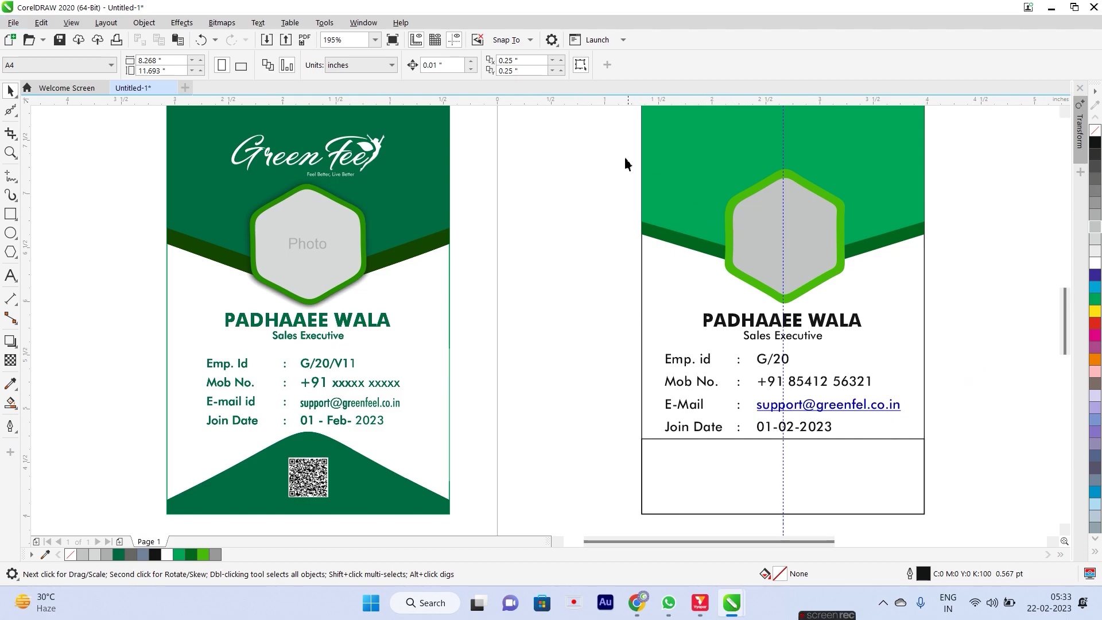
scroll(683, 228, up, 1)
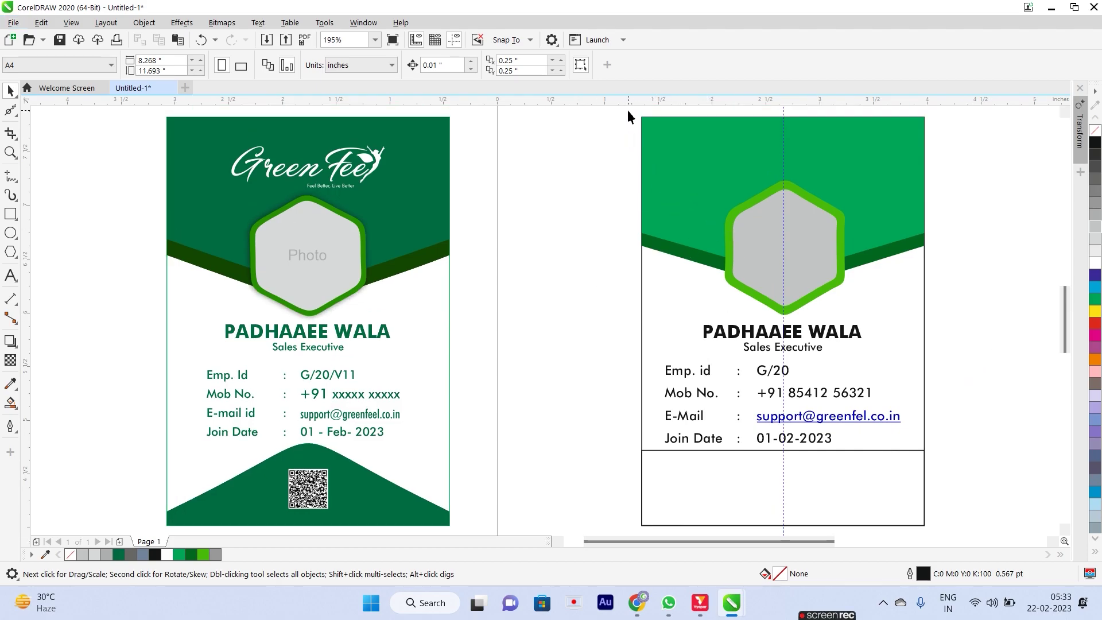
Shorten the green header band by scaling it up from its bottom edge.
drag(994, 287, 994, 285)
drag(783, 277, 785, 247)
key(ctrl+z)
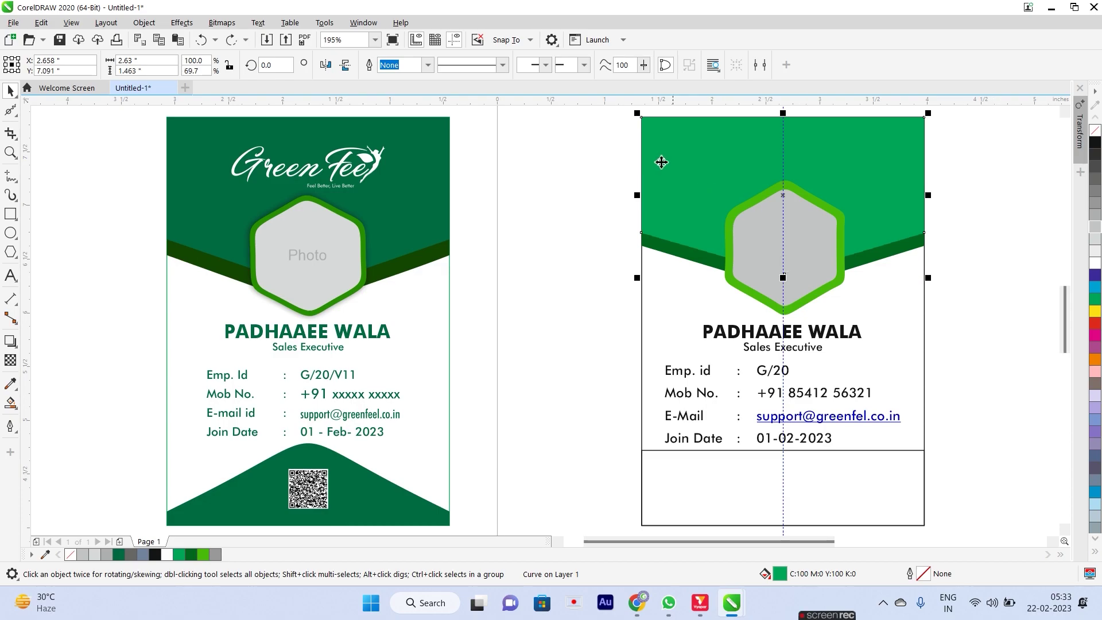
drag(628, 120, 652, 125)
drag(992, 310, 1004, 302)
drag(784, 293, 784, 272)
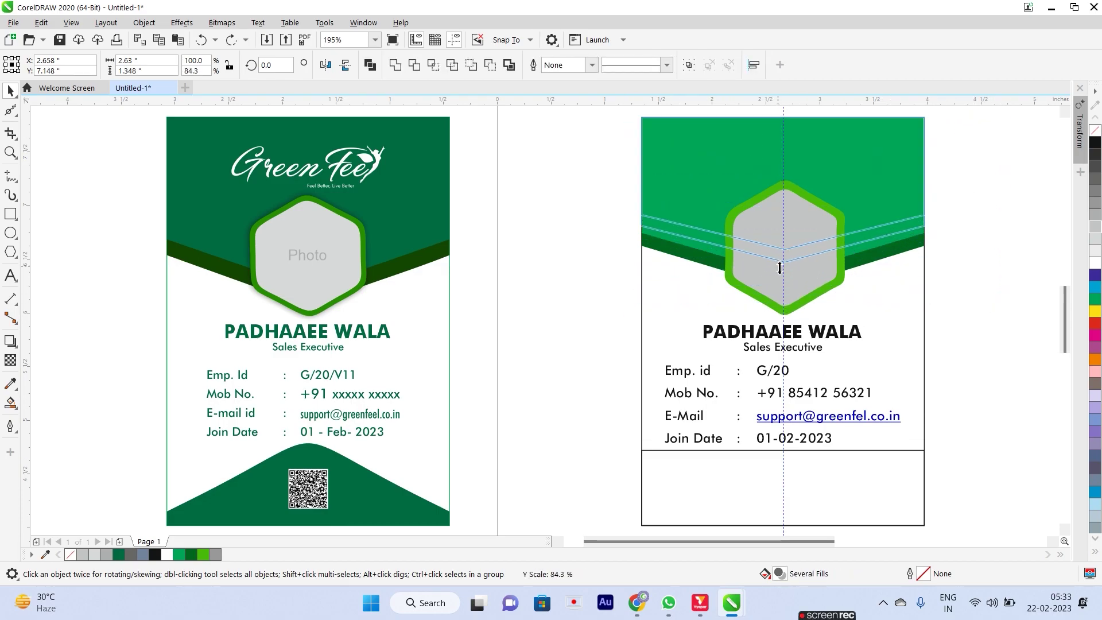
click(1007, 279)
Shrink the hexagon photo frame to about 85% and move it higher.
drag(706, 282, 631, 181)
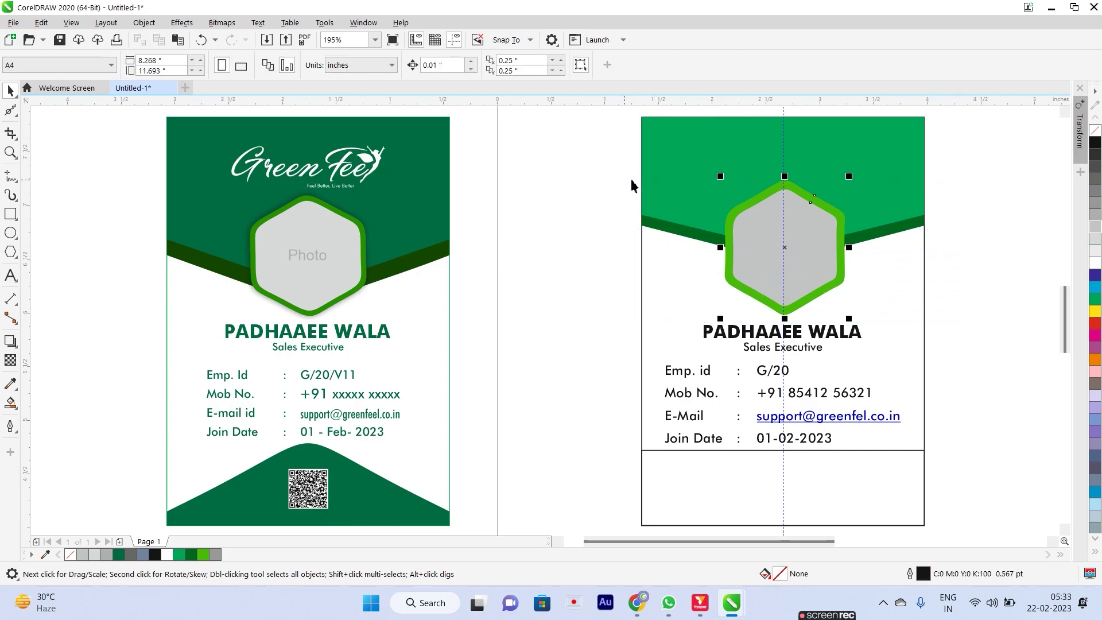
drag(847, 320, 843, 321)
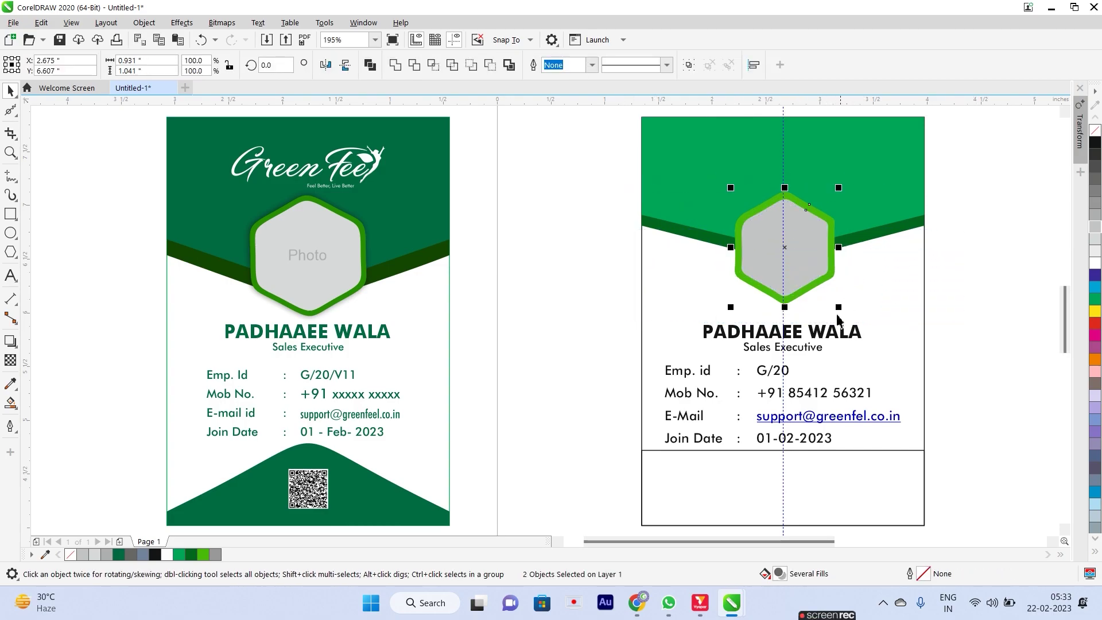
drag(799, 246, 797, 231)
click(976, 295)
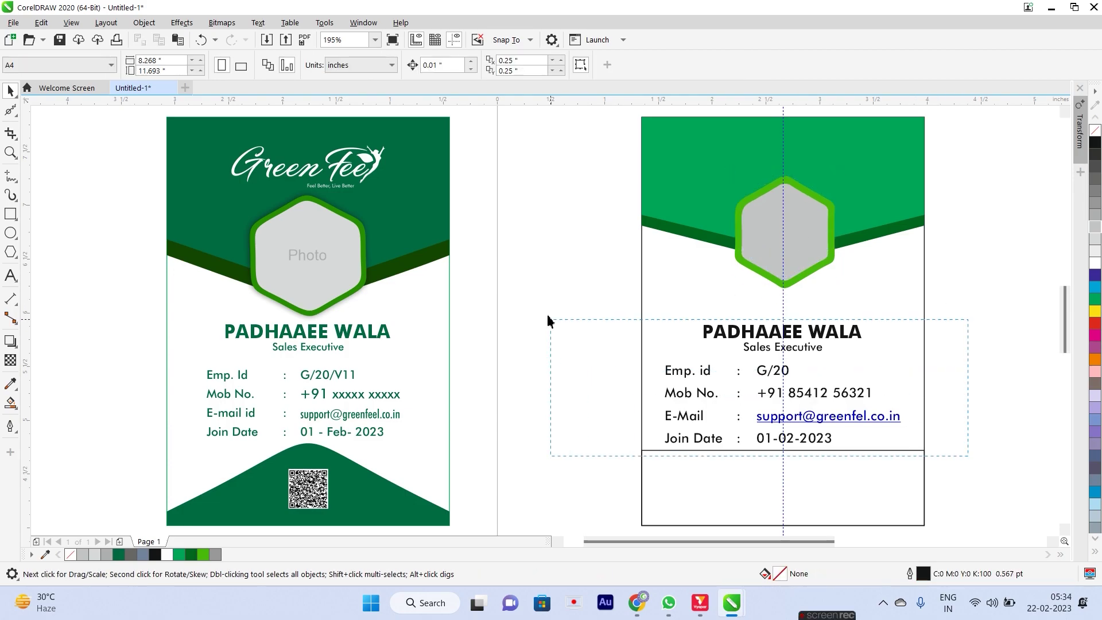
Move the name and details text block up beneath the hexagon.
drag(560, 337, 560, 337)
drag(820, 337, 820, 308)
click(983, 340)
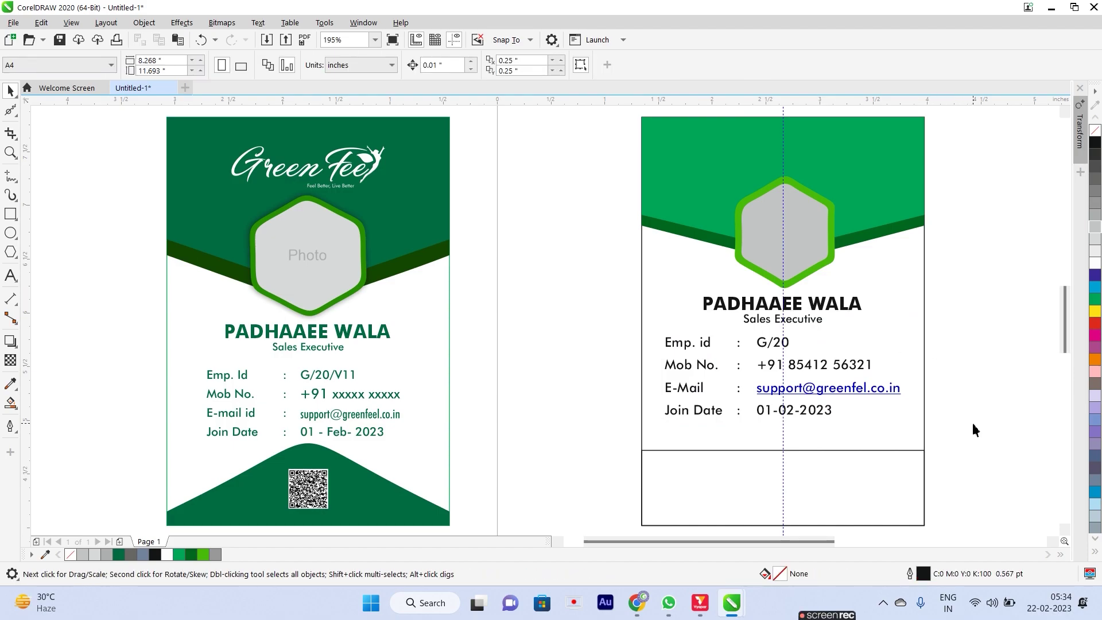
scroll(838, 478, down, 3)
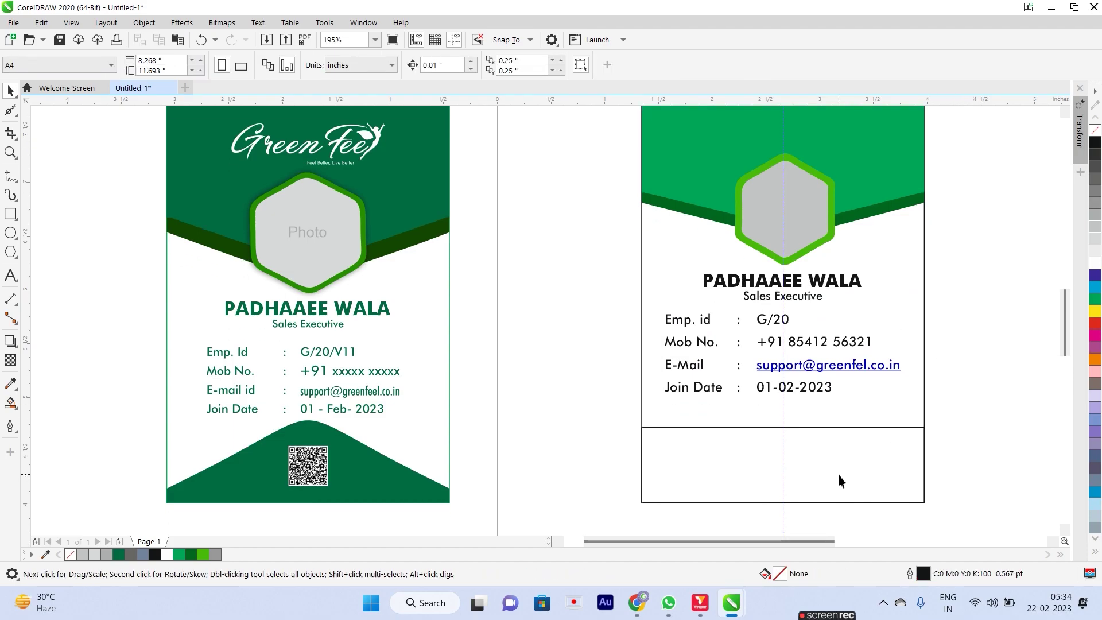
Stretch the card's bottom rectangle taller and convert it to curves.
click(839, 475)
scroll(840, 476, down, 1)
key(alt)
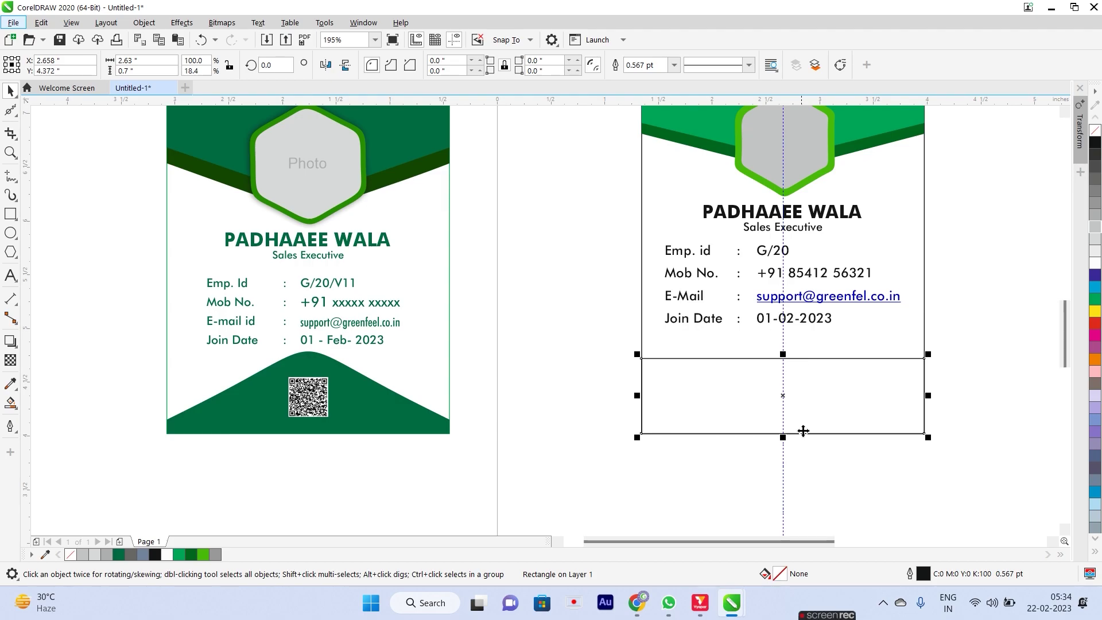
drag(785, 439, 786, 481)
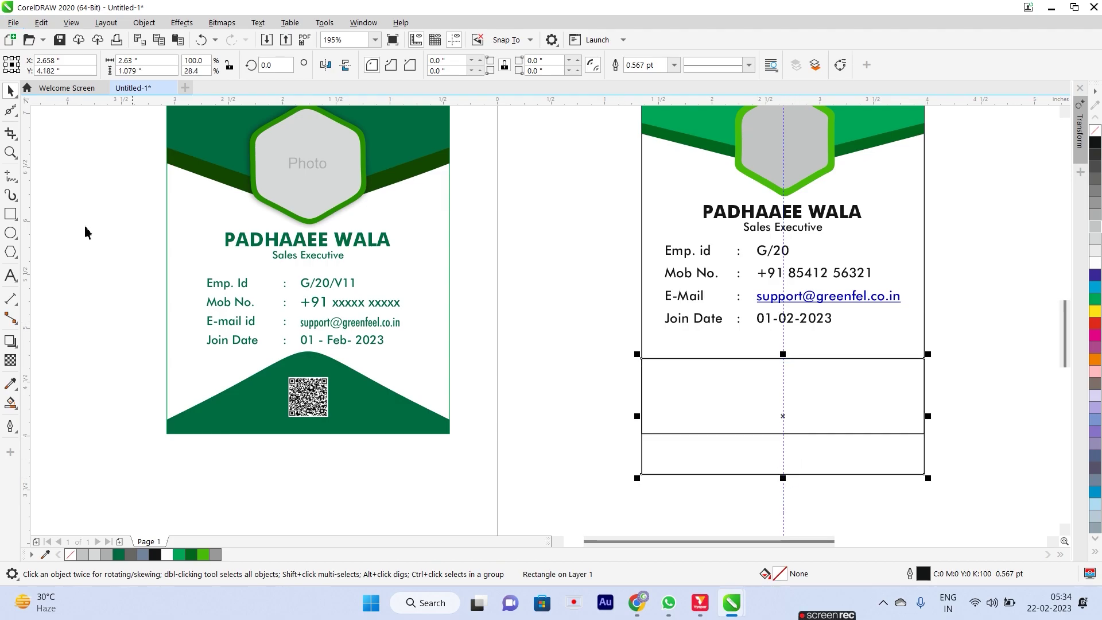
right_click(811, 409)
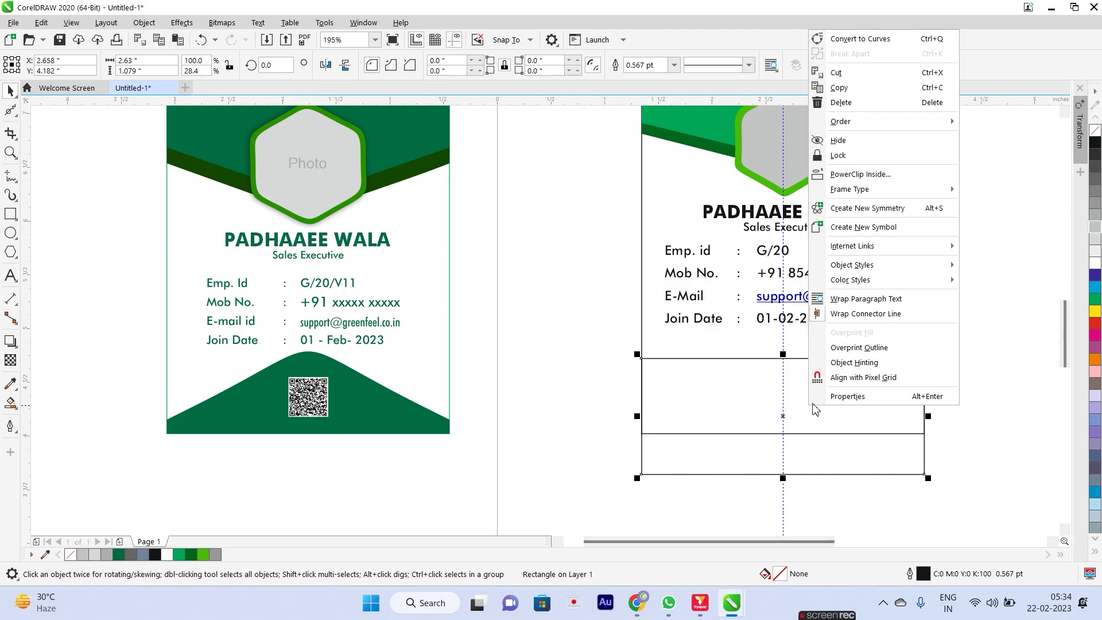
click(861, 35)
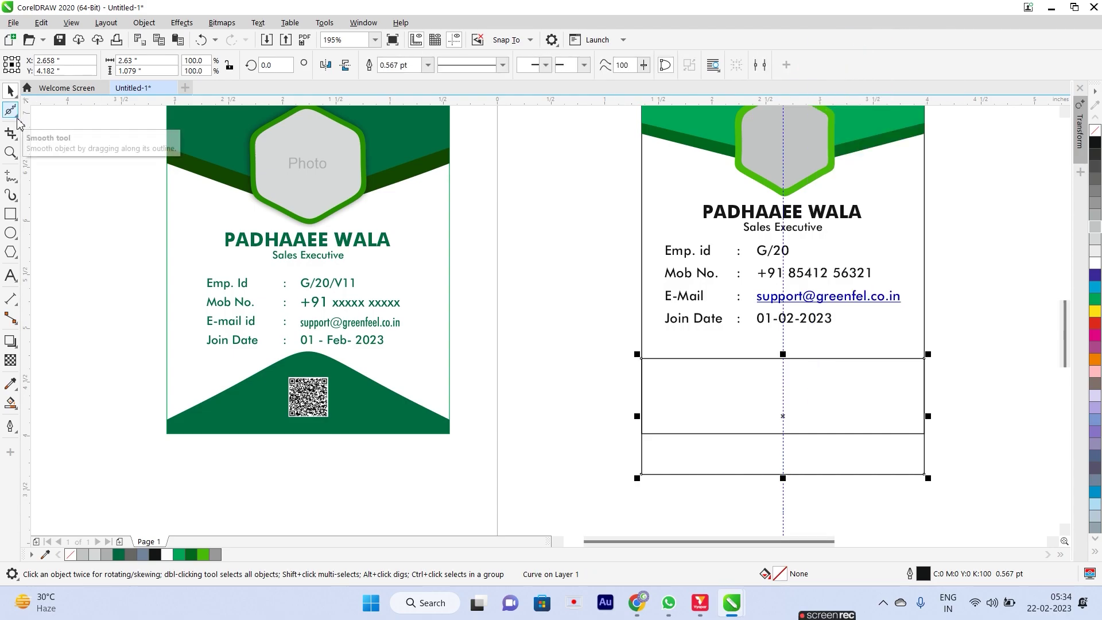
Add a top-middle node and pull the top corners down into a centred peak.
click(11, 109)
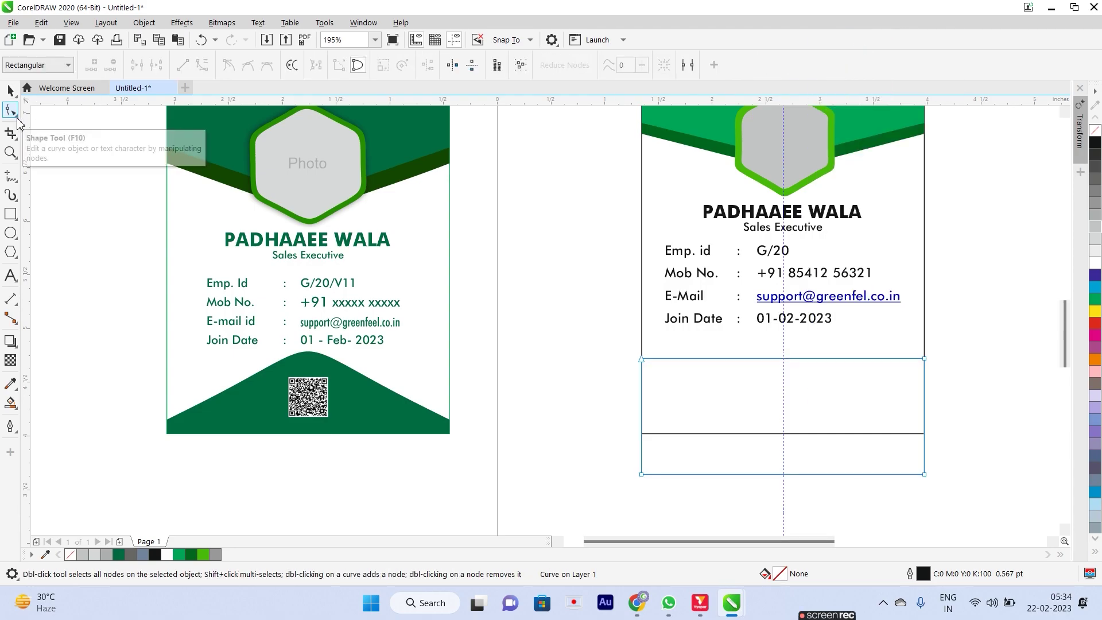
click(783, 359)
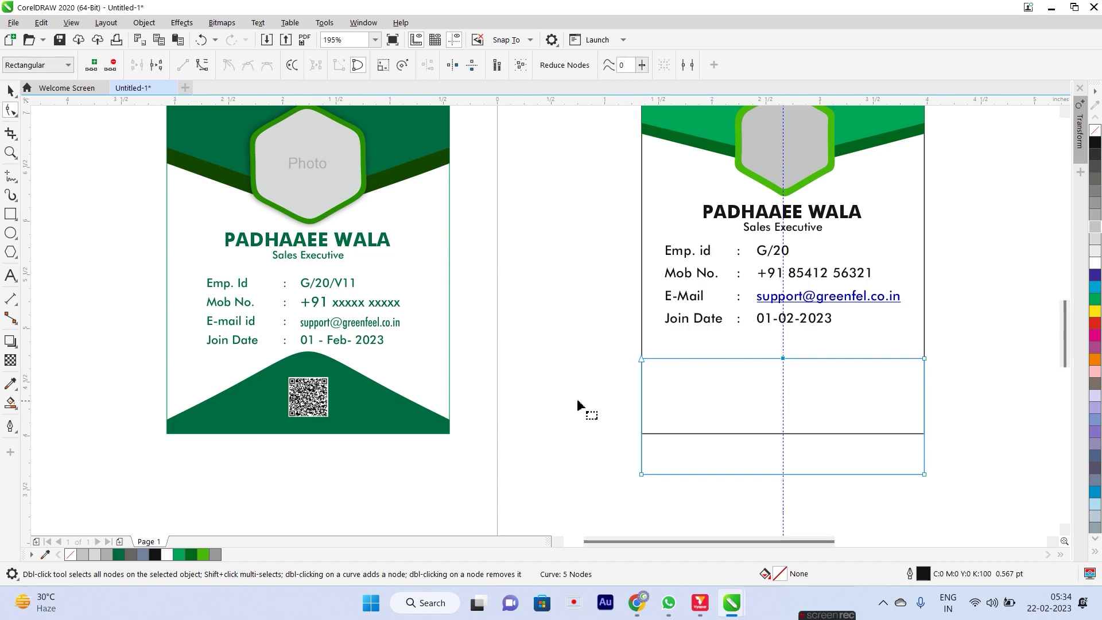
key(Home)
drag(924, 359, 926, 422)
key(space)
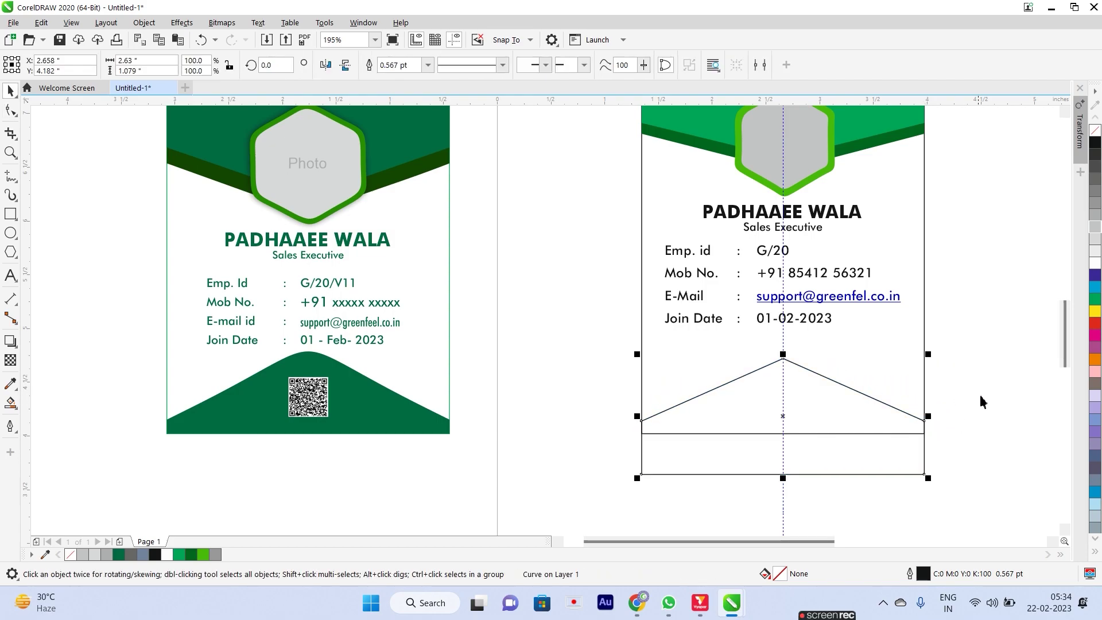
click(996, 440)
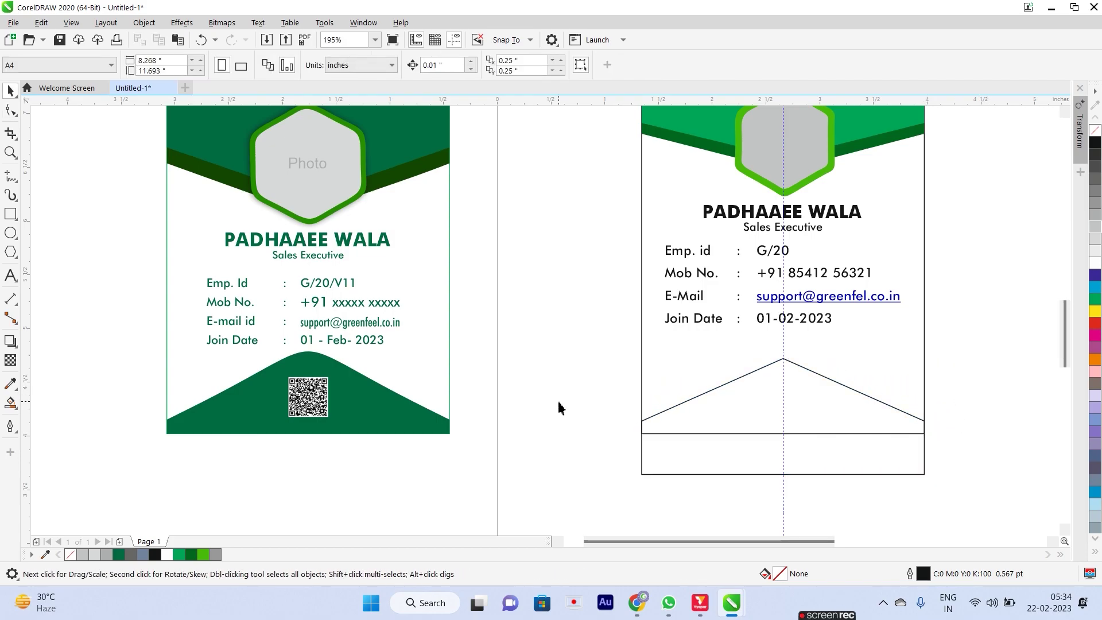
Smart Fill the triangular region at the bottom of the card.
click(10, 403)
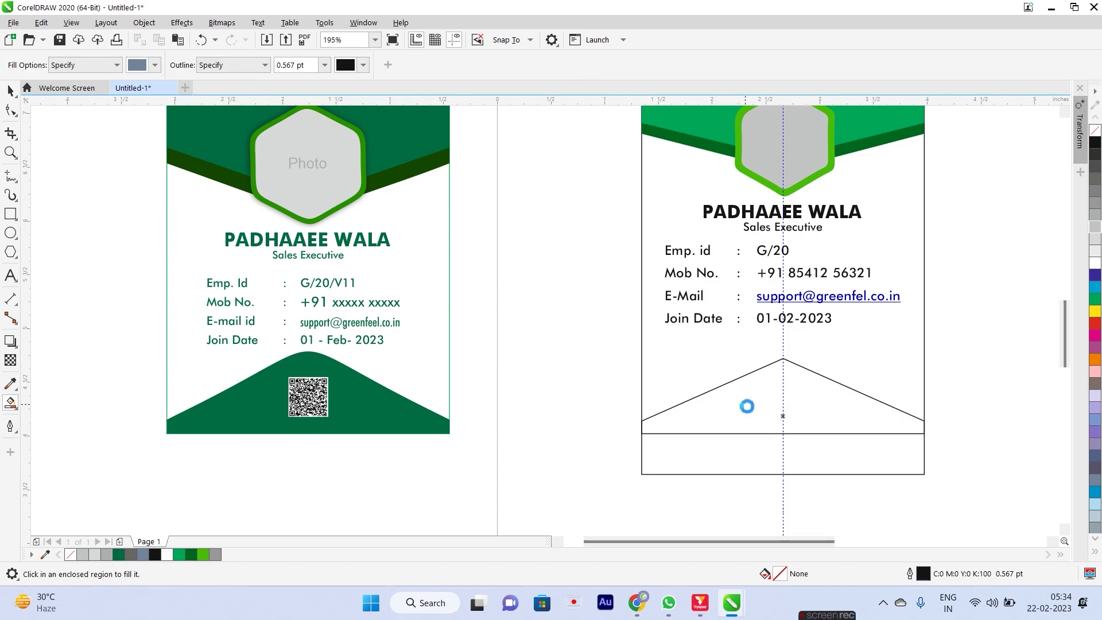
click(746, 407)
key(space)
click(842, 457)
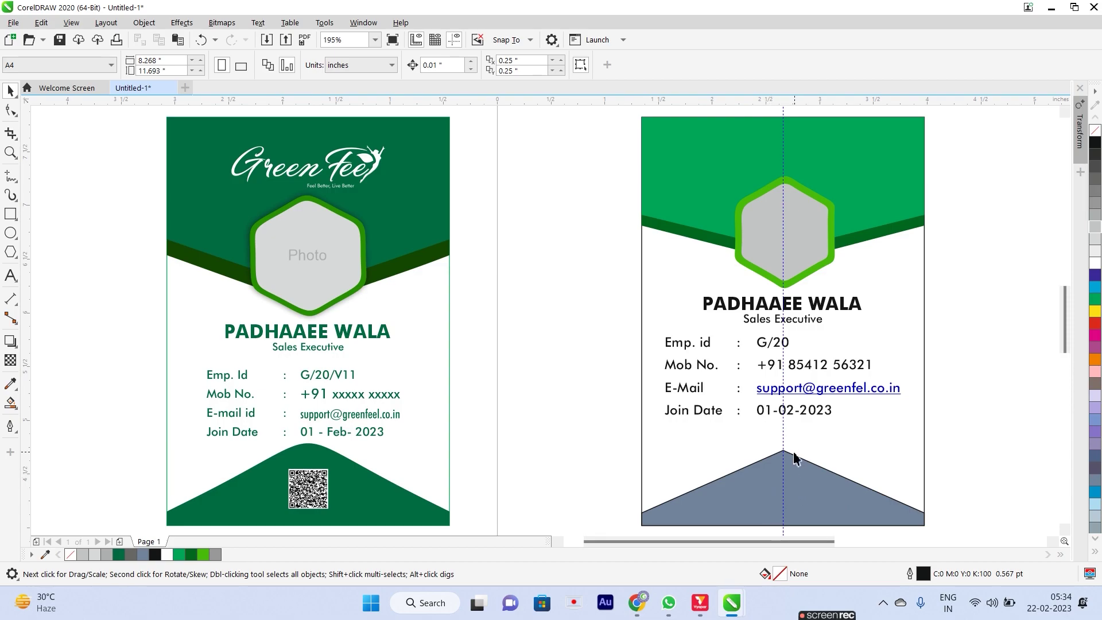
Round off the bottom triangle's sharp apex with the Smooth tool, then zoom out to both cards.
scroll(793, 459, up, 2)
scroll(770, 476, up, 2)
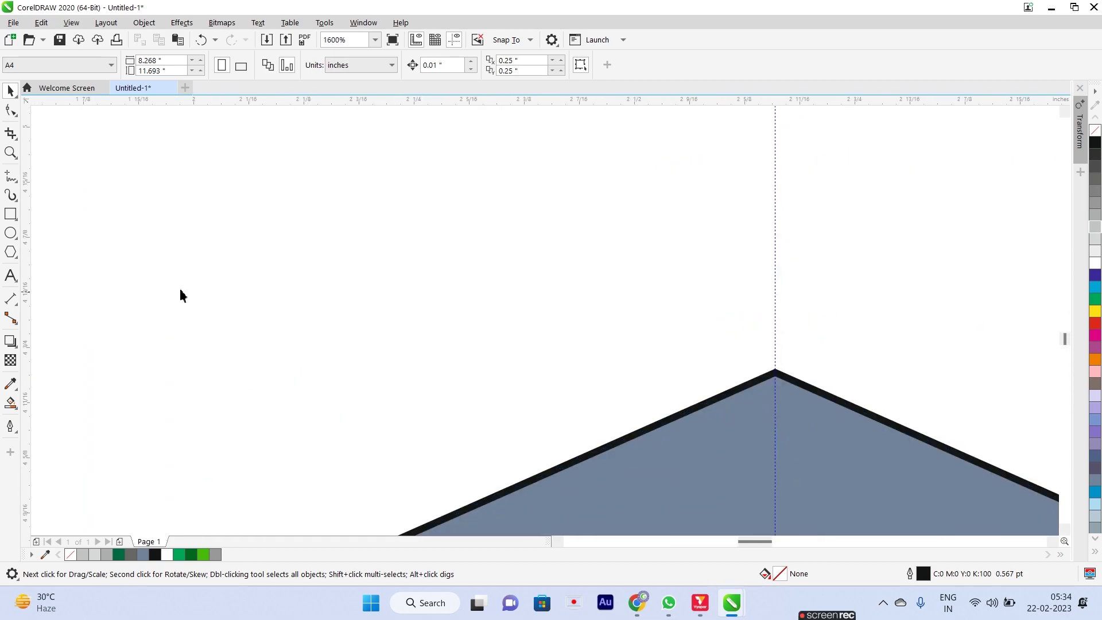
click(12, 112)
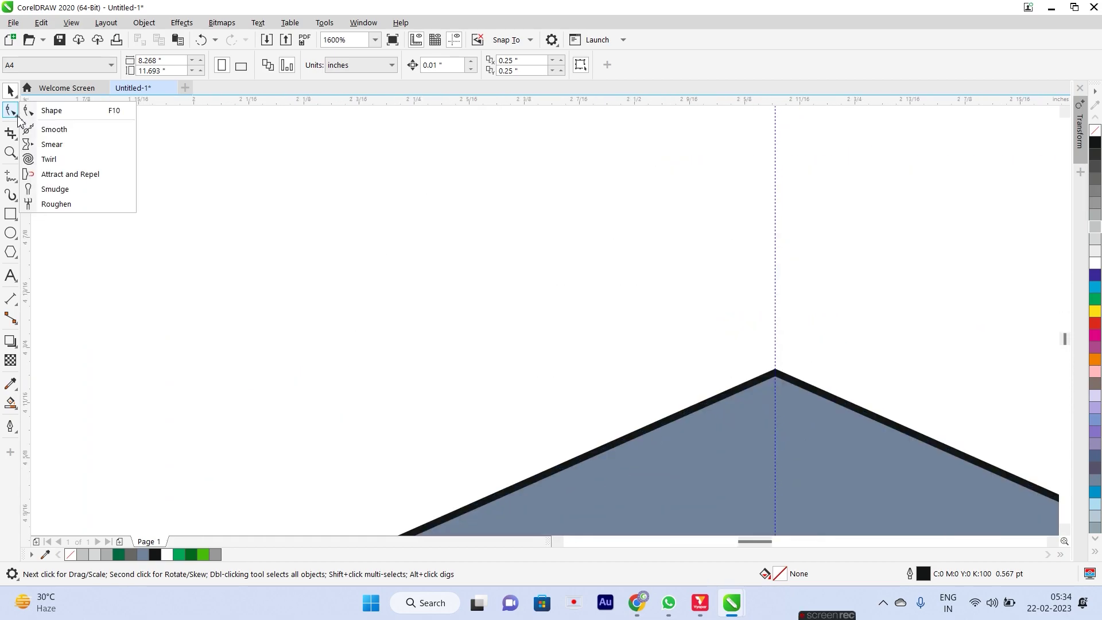
click(74, 137)
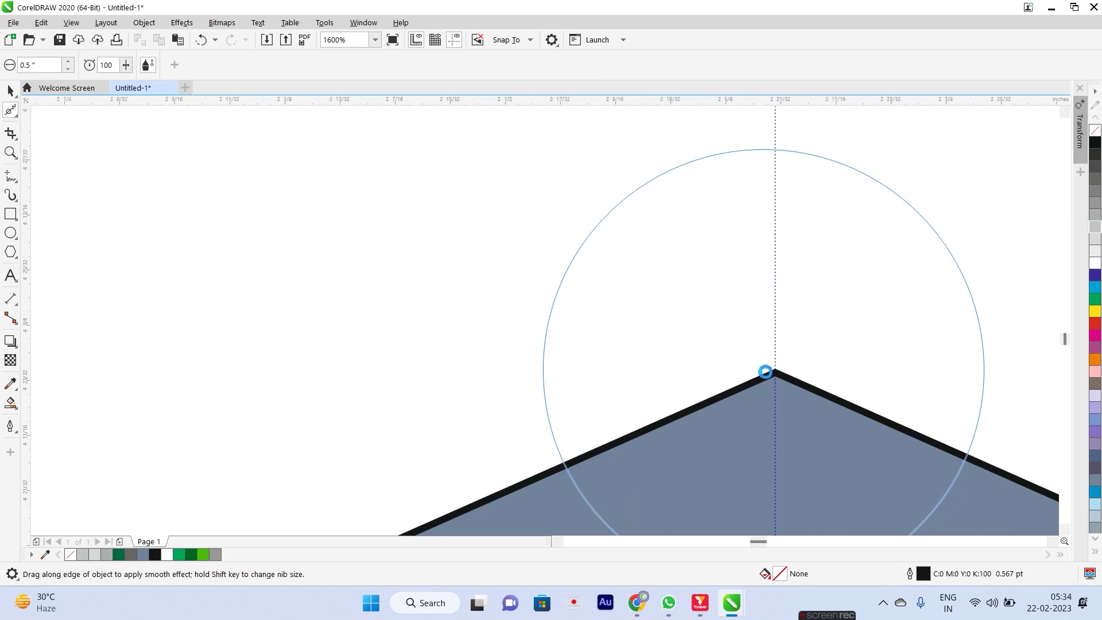
scroll(767, 372, down, 1)
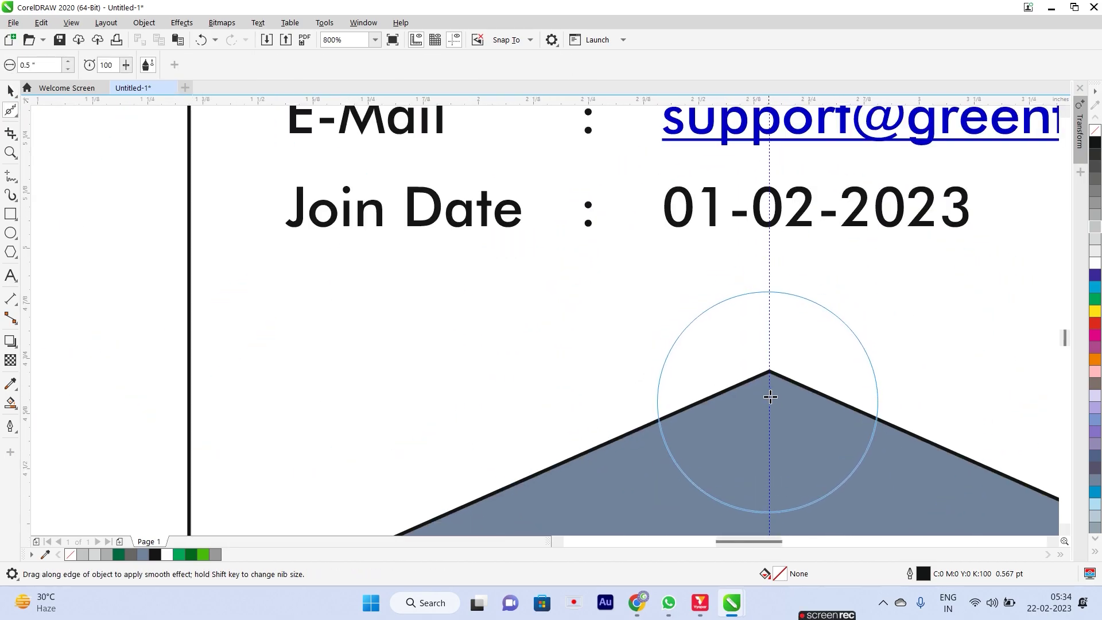
drag(736, 369, 773, 415)
key(F4)
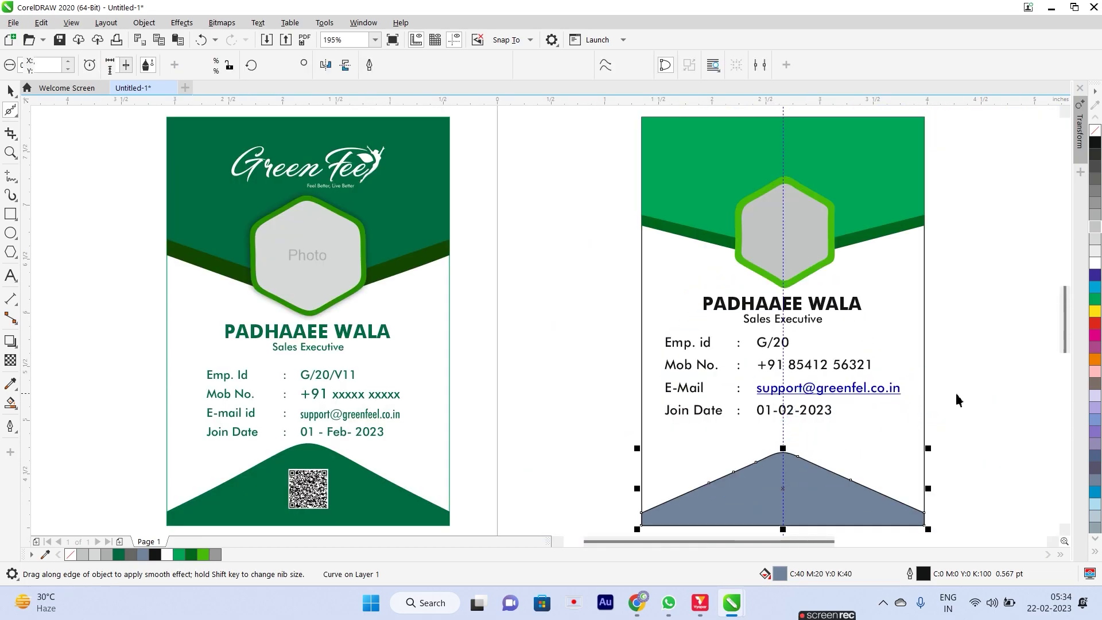
key(space)
click(825, 494)
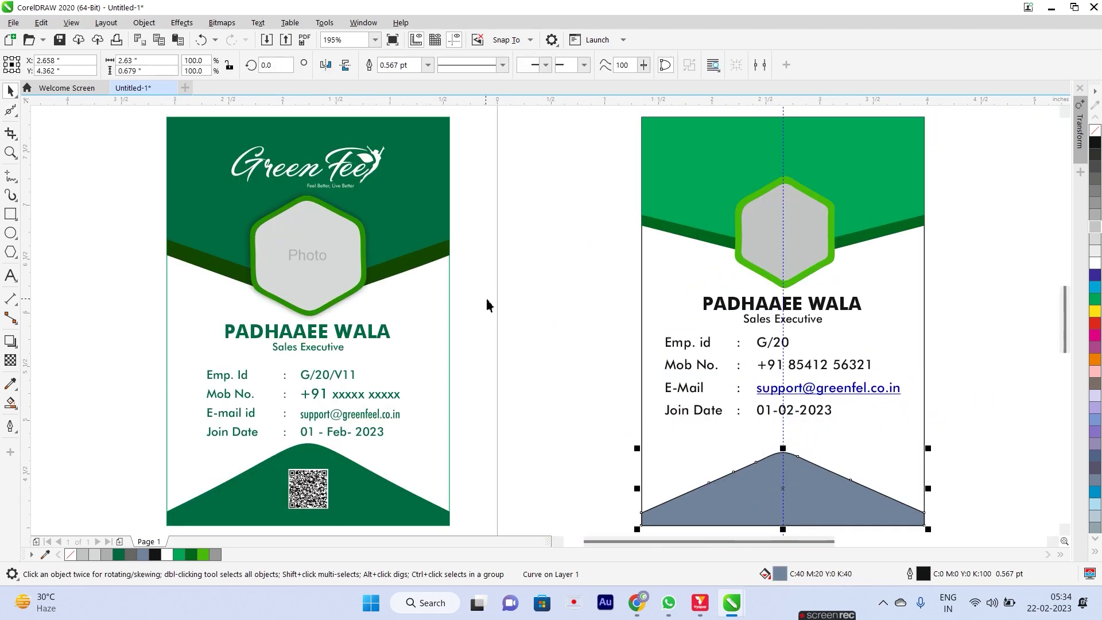
Fill the bottom peak with the dark green sampled from the reference card.
click(10, 386)
click(671, 231)
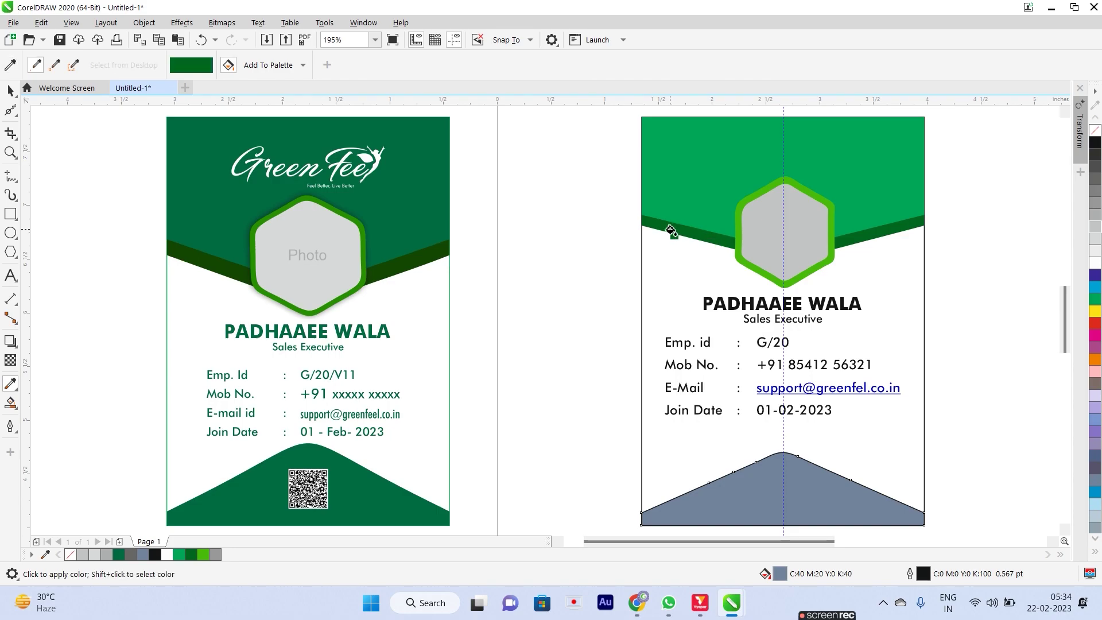
click(771, 470)
key(space)
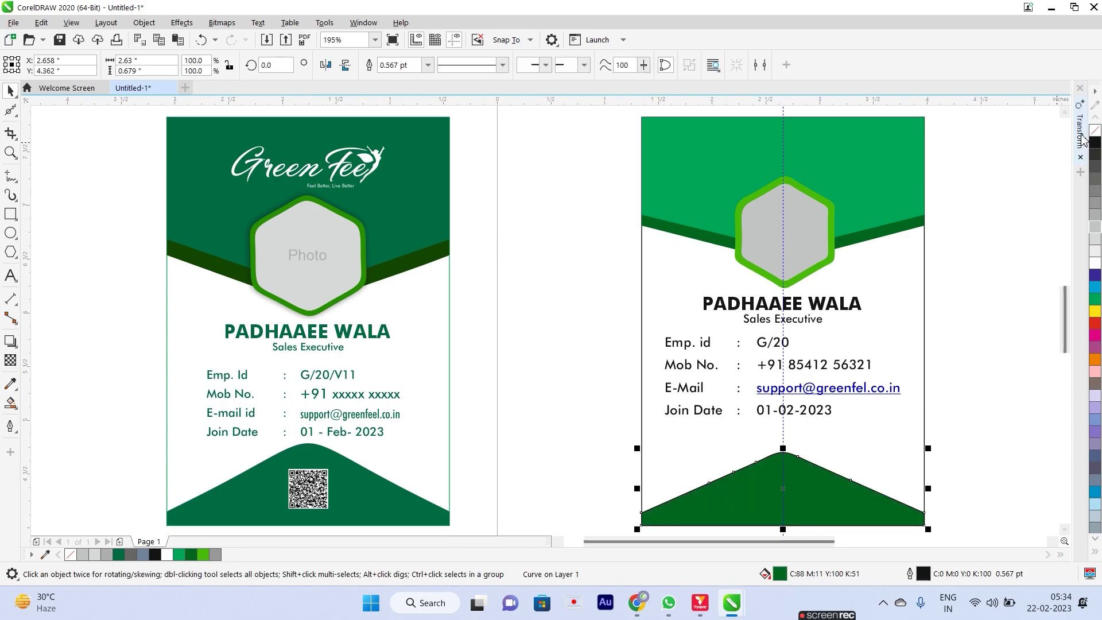
click(989, 421)
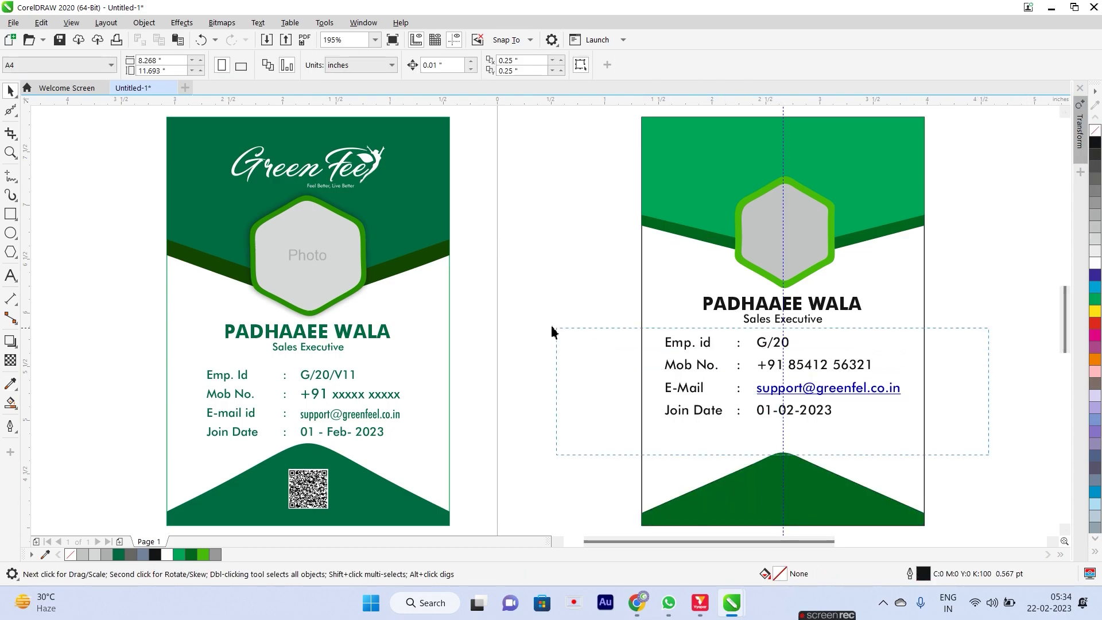
Nudge the details text group slightly lower on the card.
drag(551, 332, 552, 333)
drag(827, 365, 827, 378)
click(985, 299)
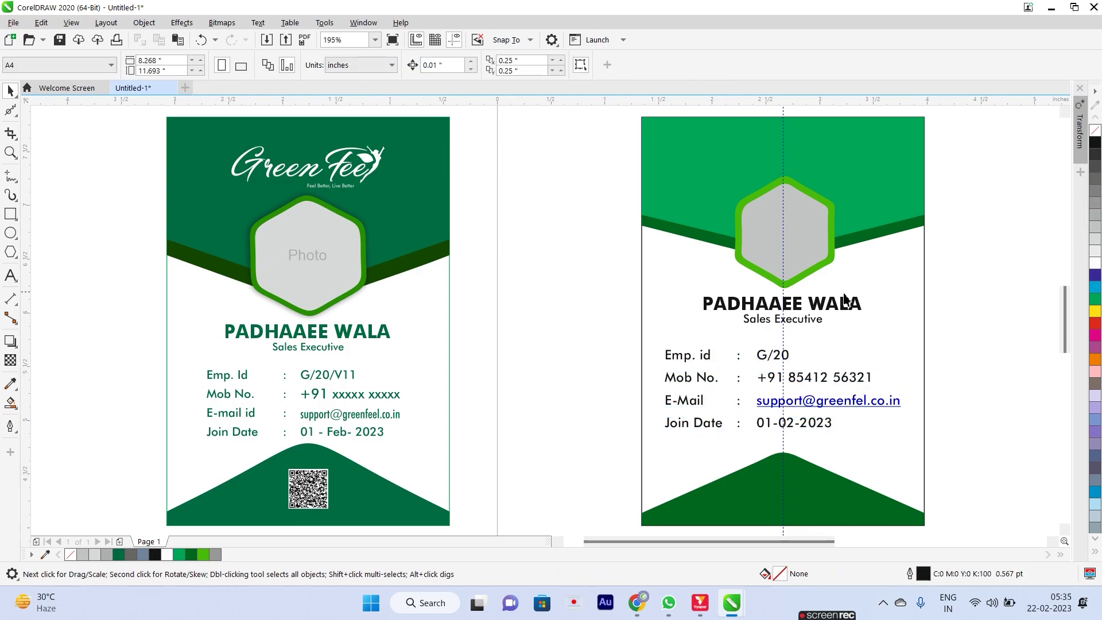
click(351, 166)
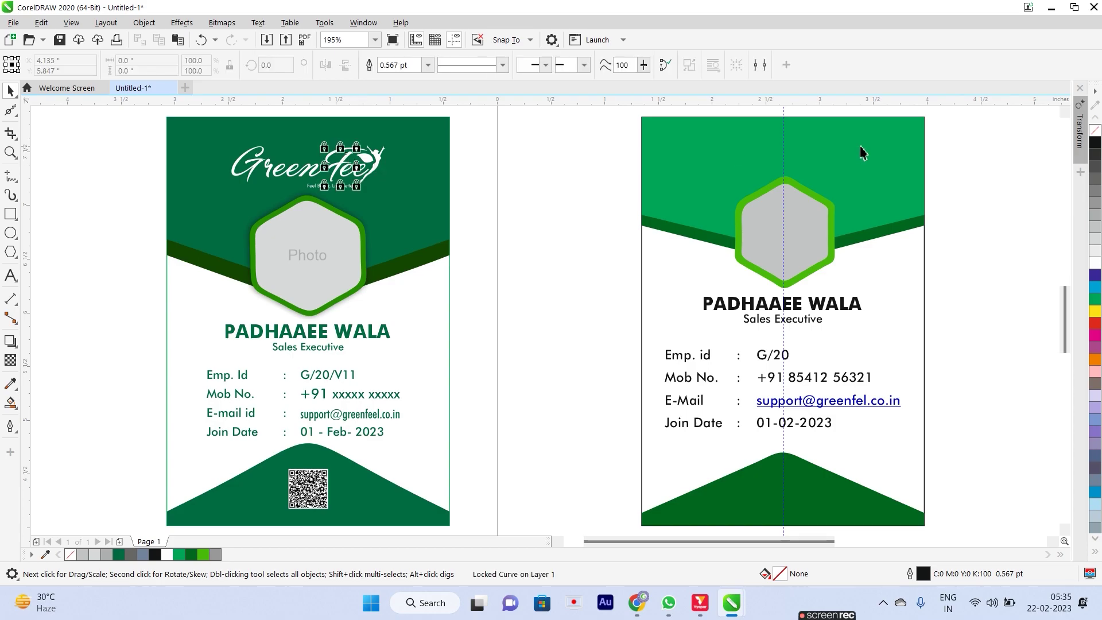
drag(130, 129, 492, 208)
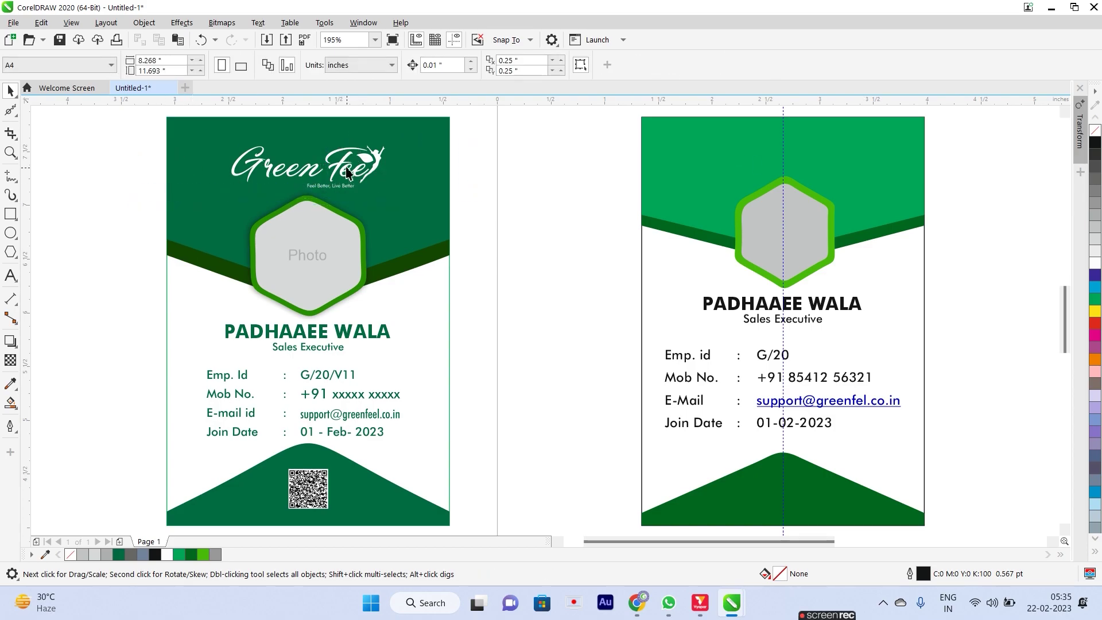